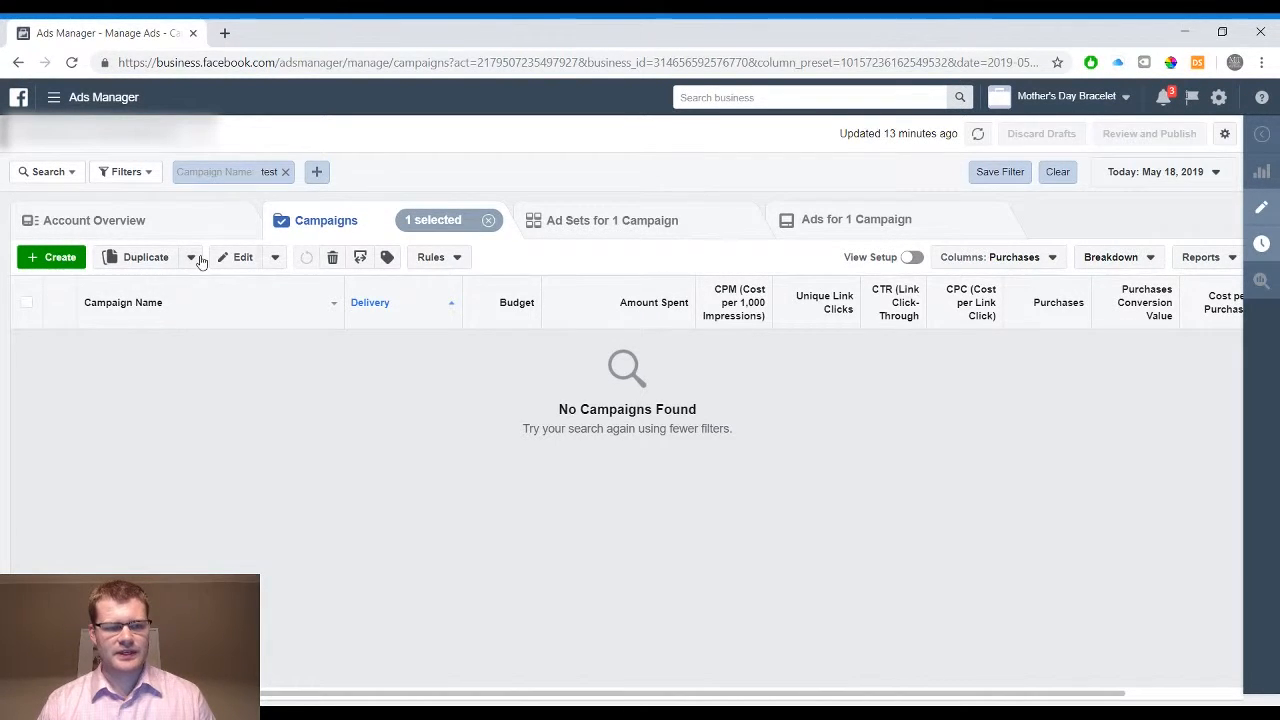
Start creating a new campaign from scratch, discarding the previously unfinished lead generation draft
click(50, 262)
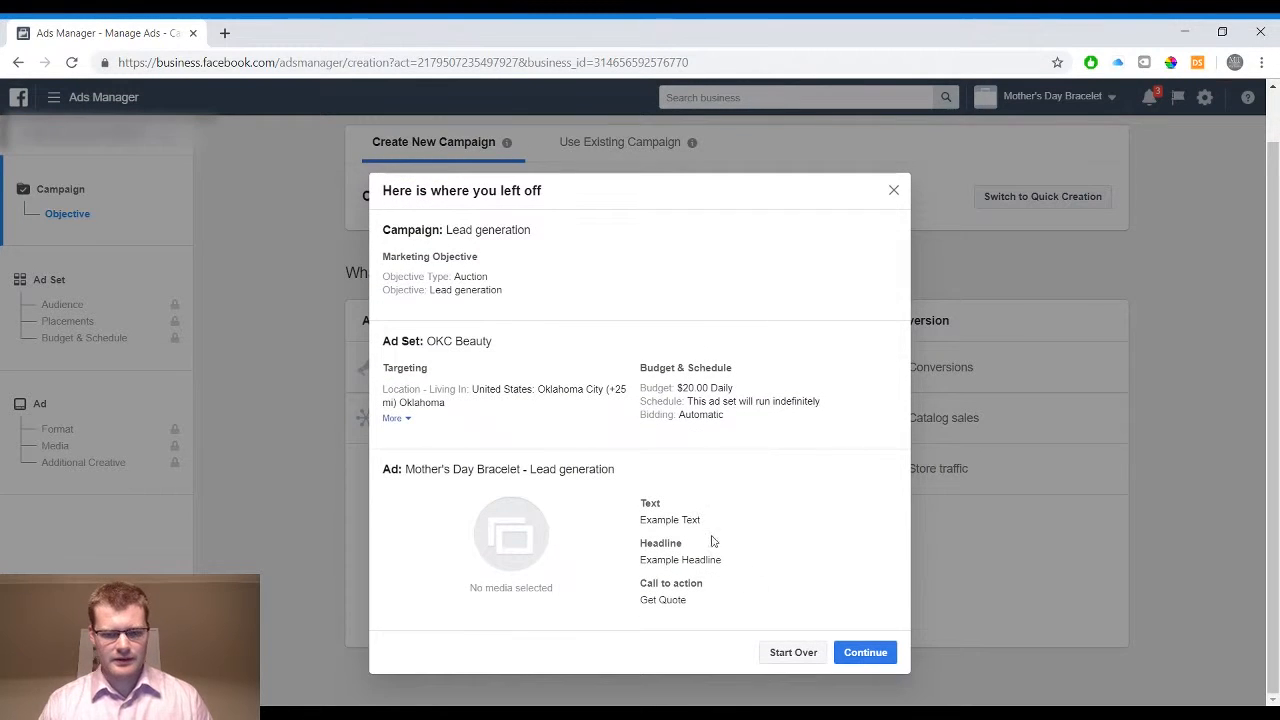
click(787, 655)
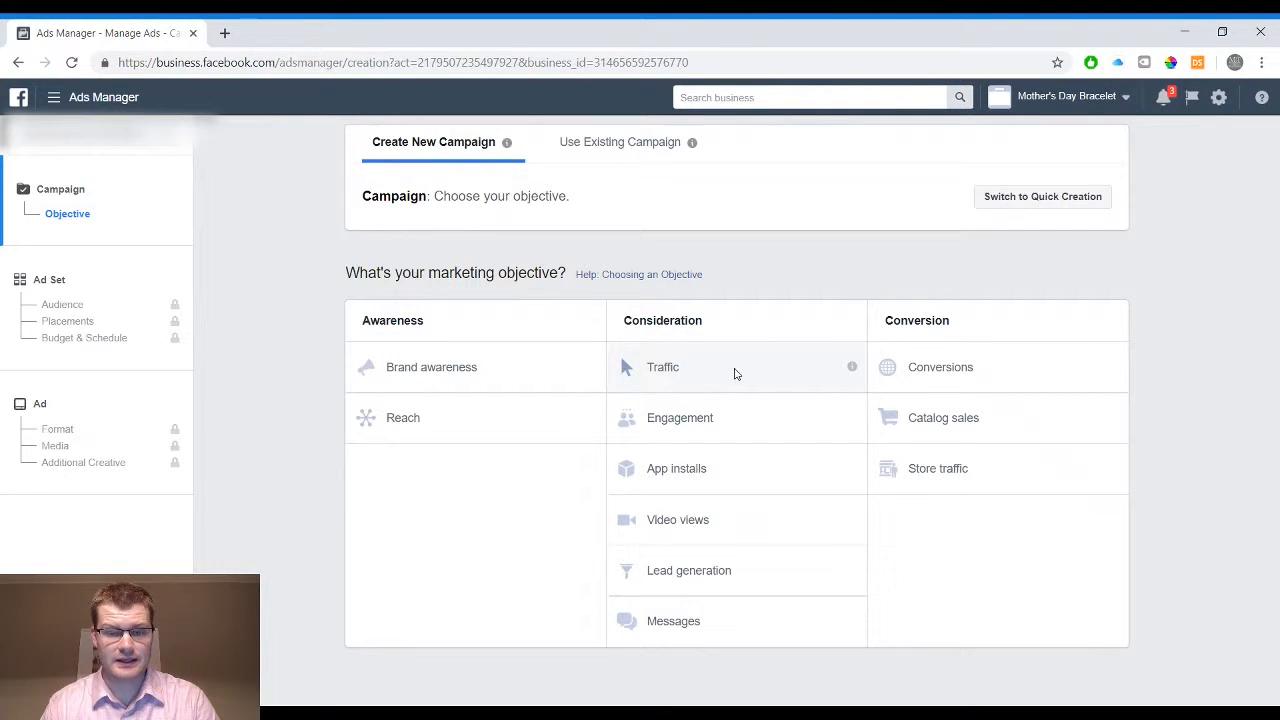
Try the Engagement objective with the Event responses type, and the Lead generation objective
click(745, 430)
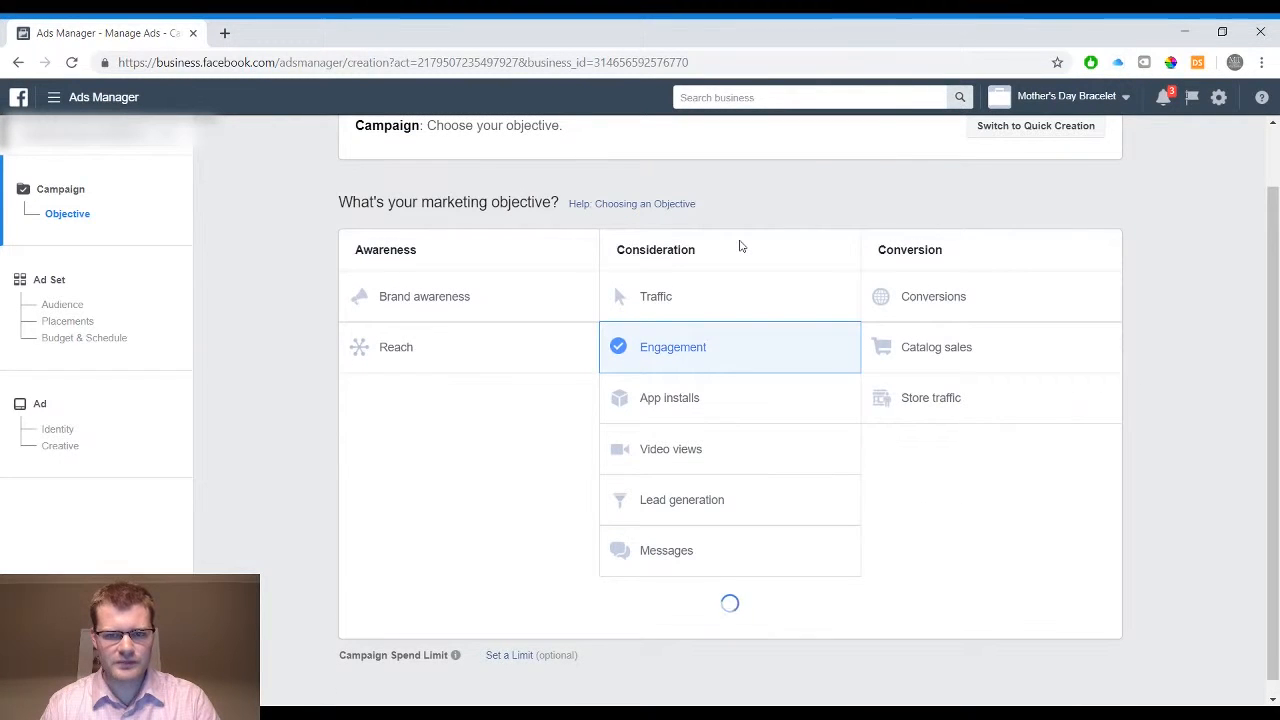
scroll(724, 238, down, 1)
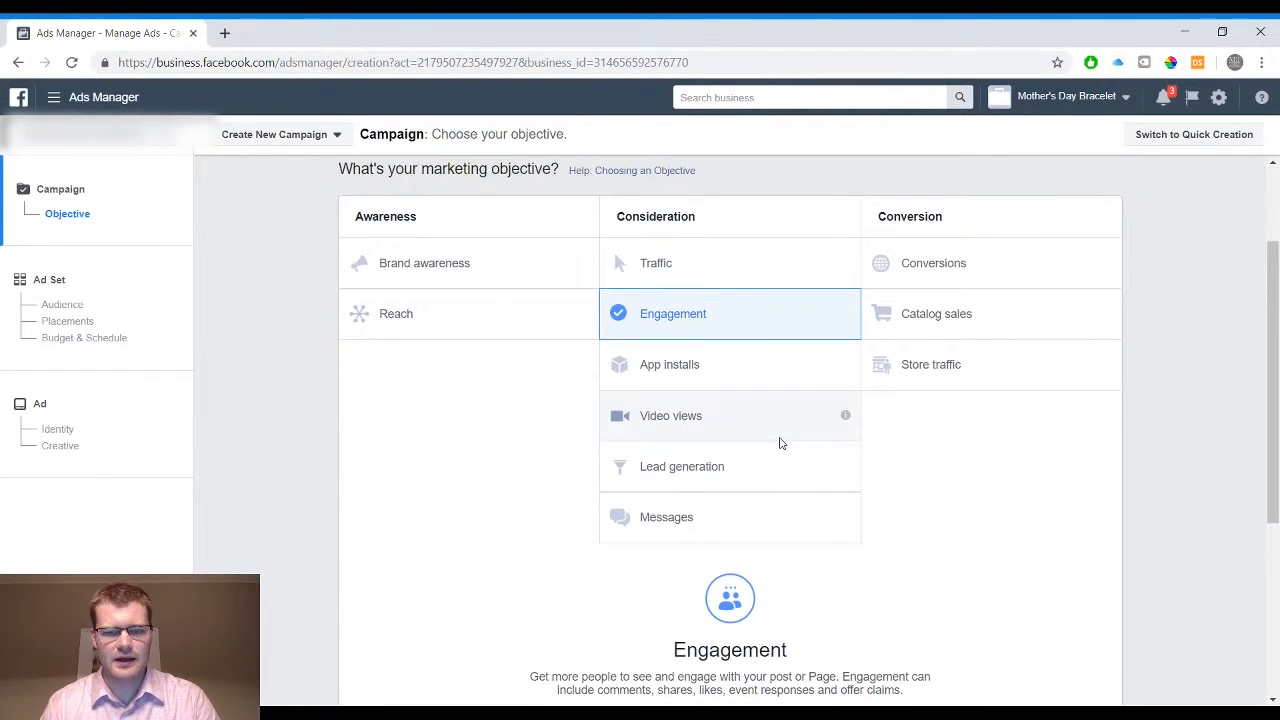
scroll(780, 443, down, 2)
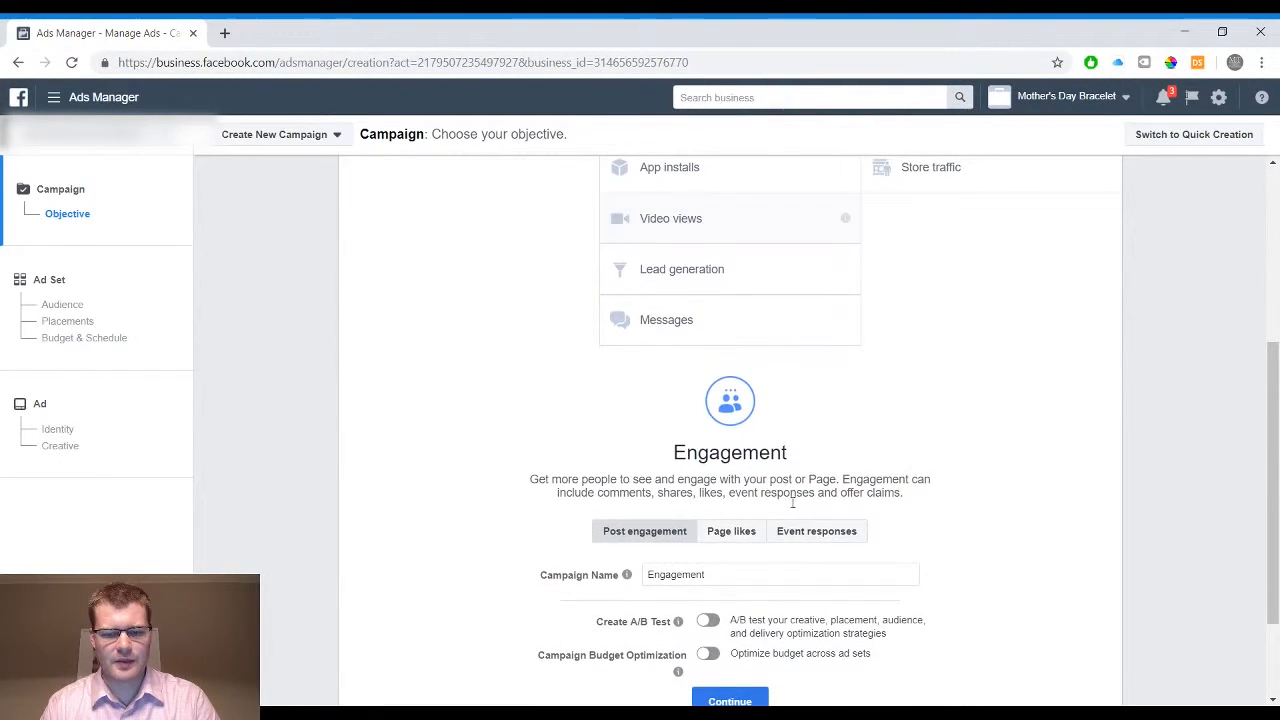
click(826, 544)
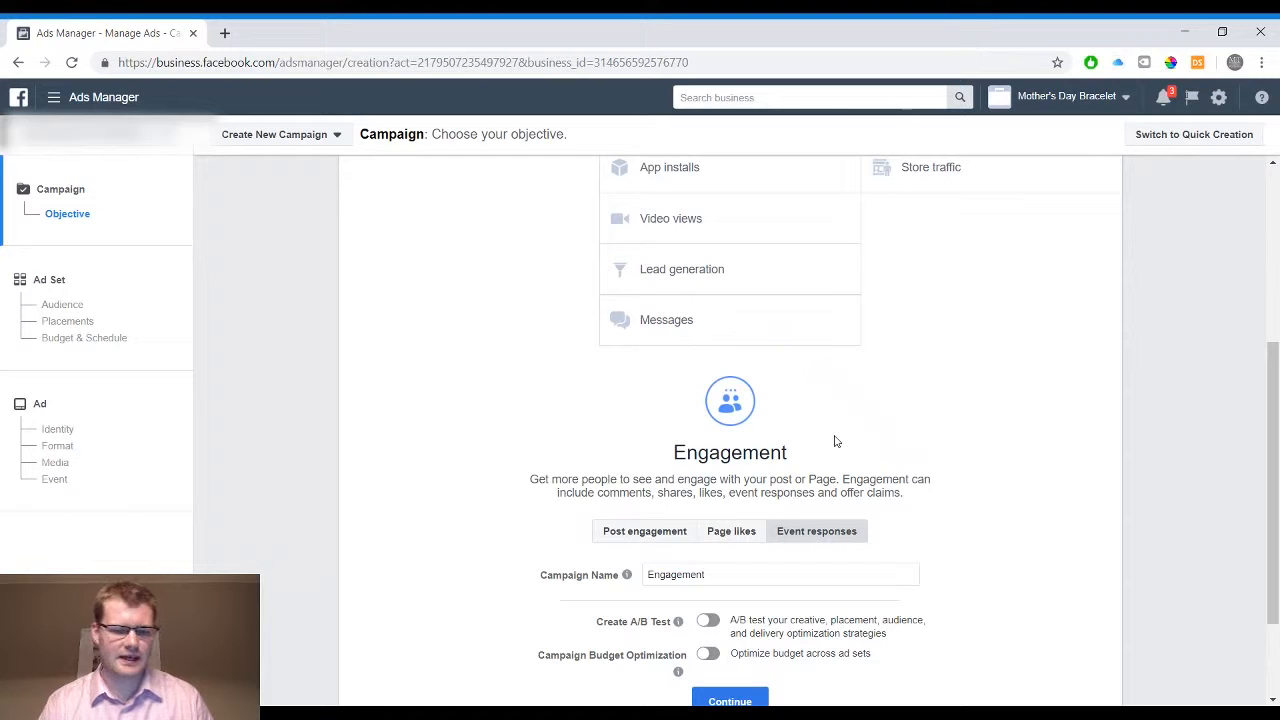
scroll(835, 440, up, 2)
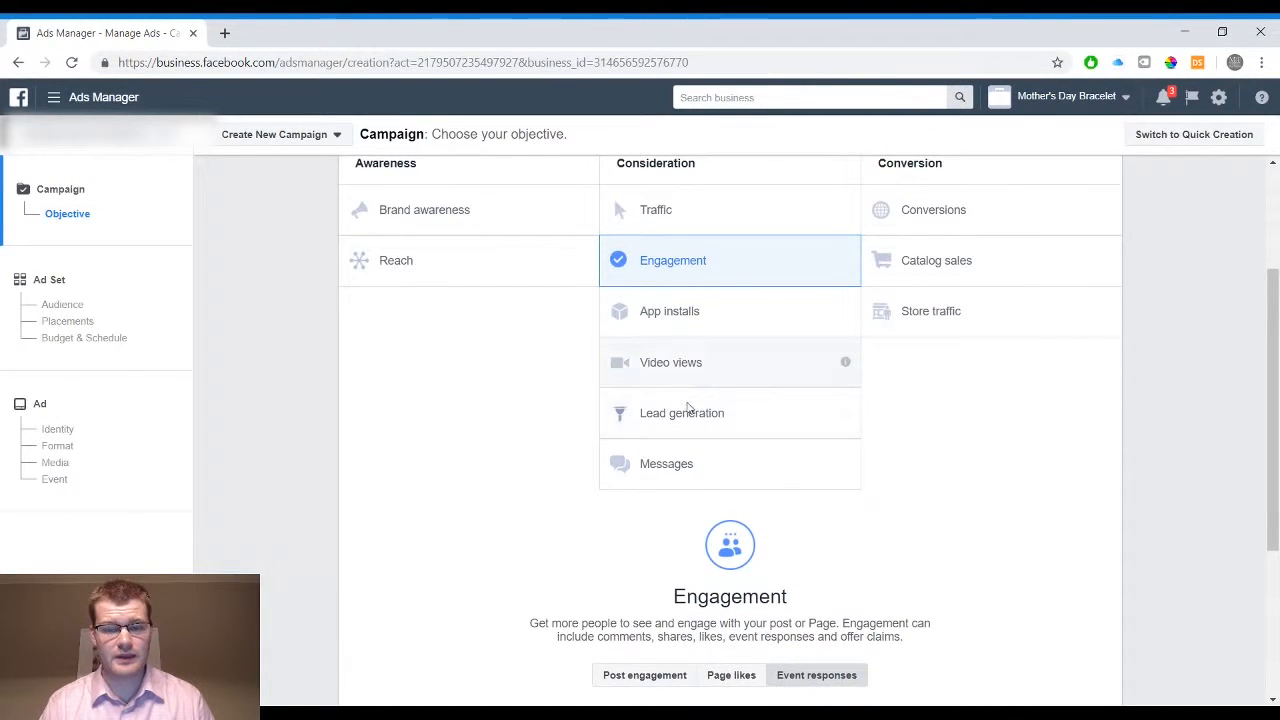
click(754, 419)
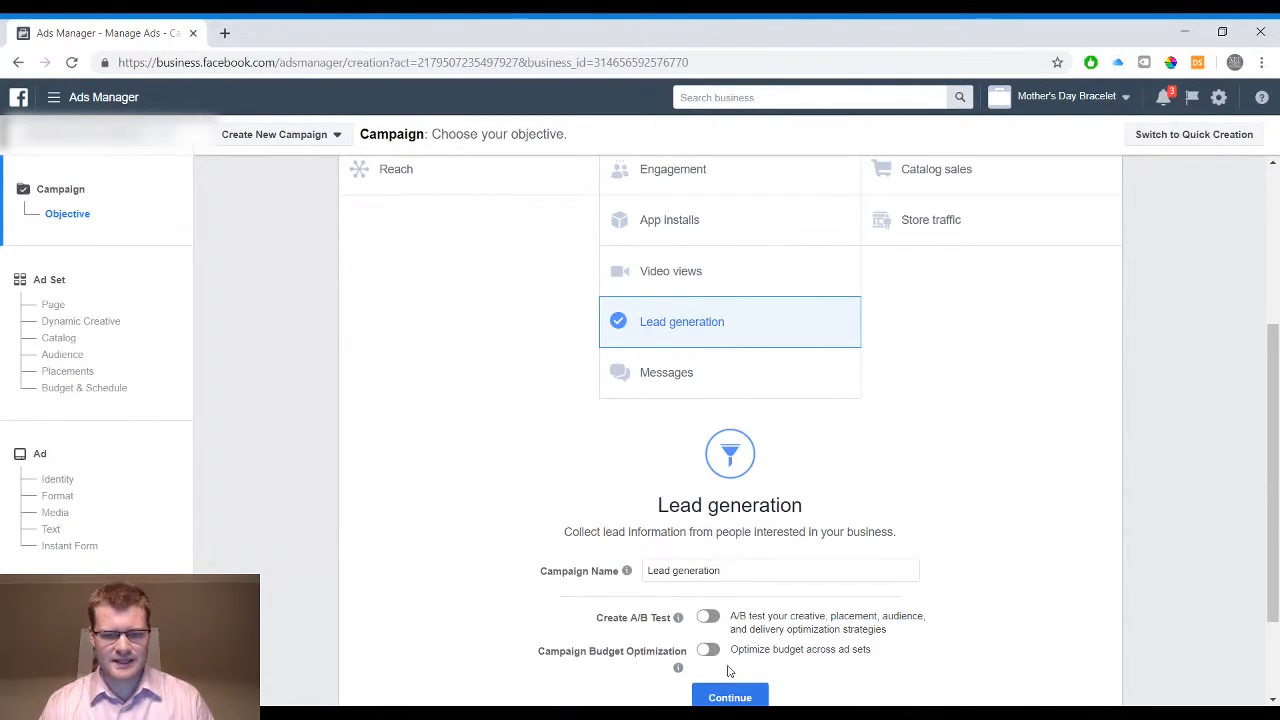
Try the Brand awareness and Reach objectives for the campaign
scroll(815, 477, up, 1)
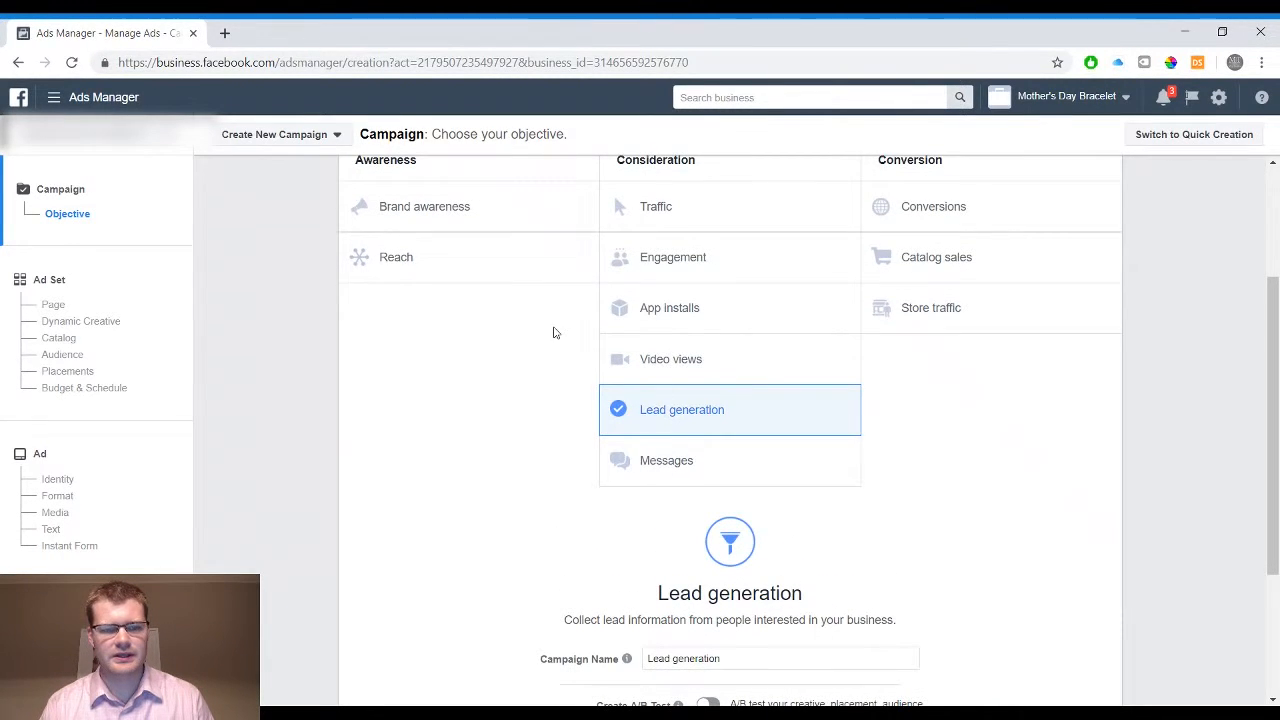
scroll(552, 331, up, 1)
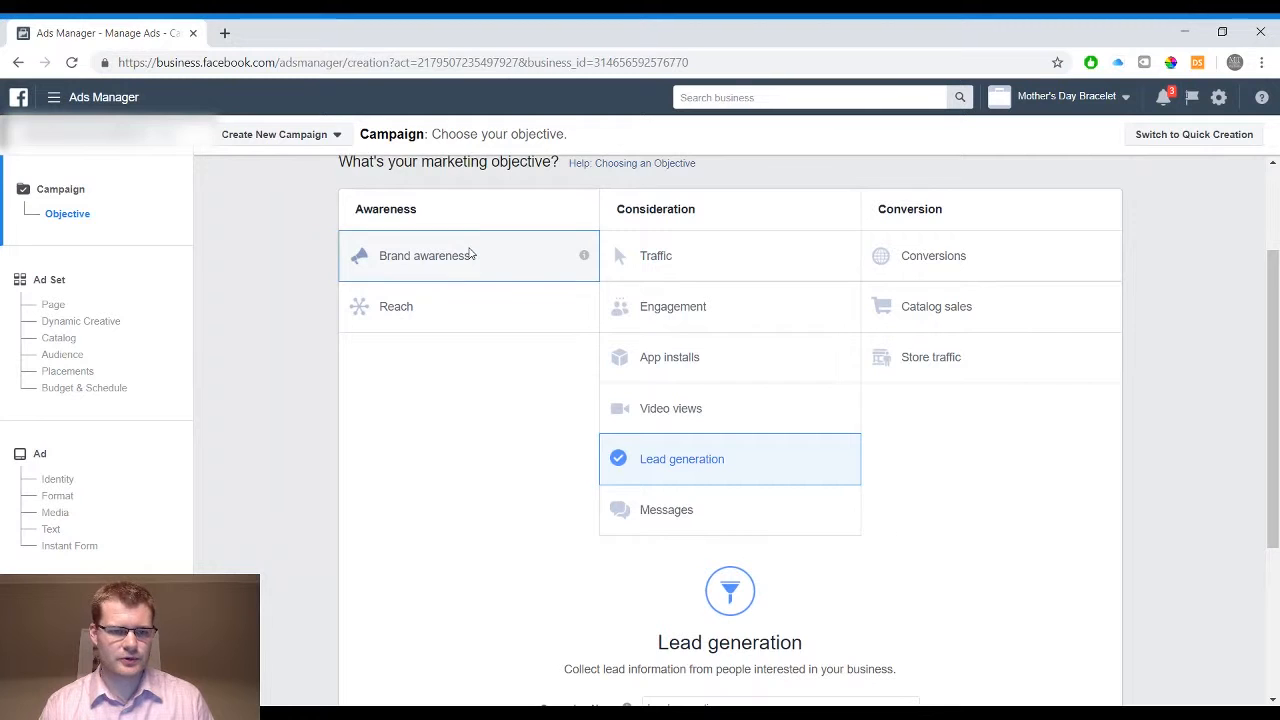
click(470, 254)
scroll(471, 251, down, 2)
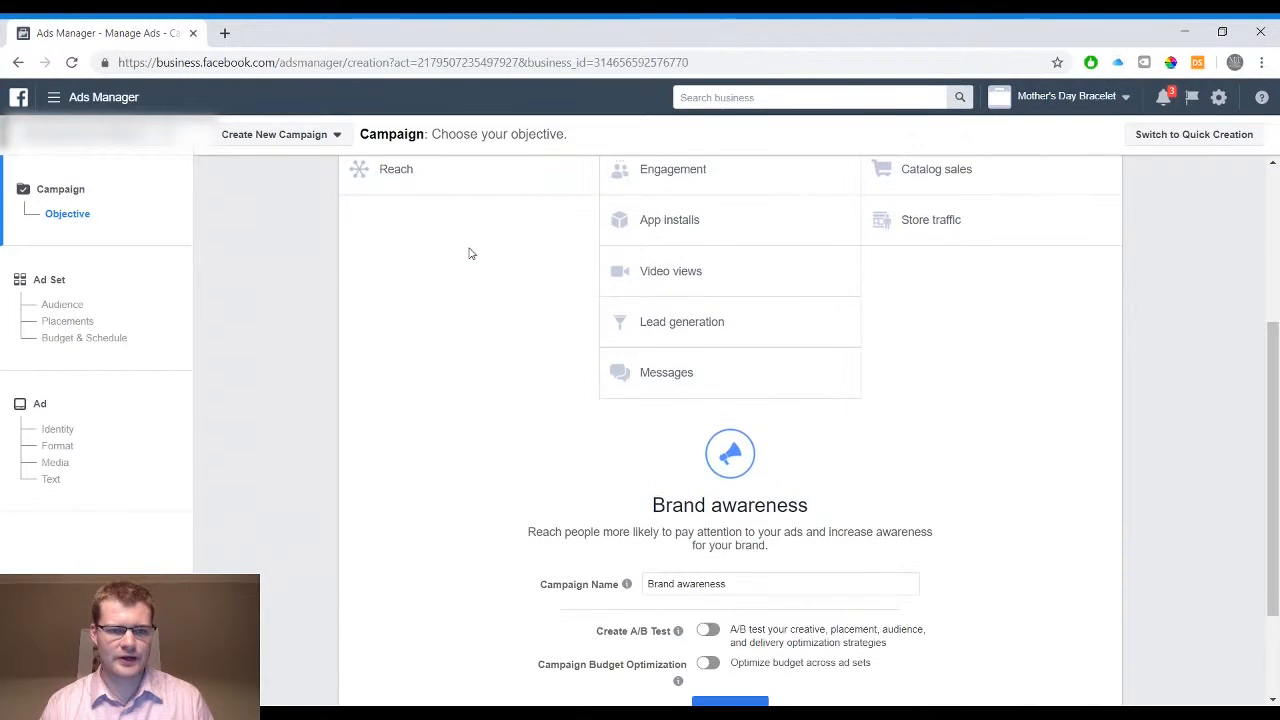
click(414, 177)
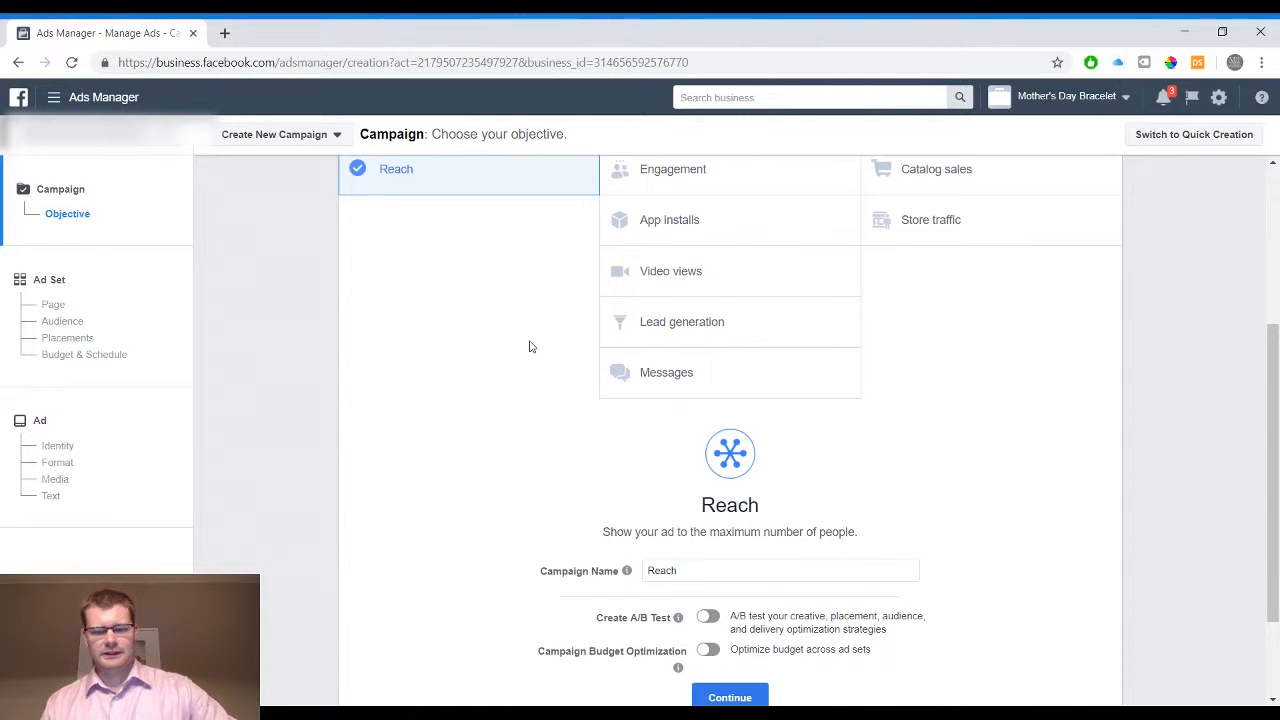
scroll(506, 278, down, 1)
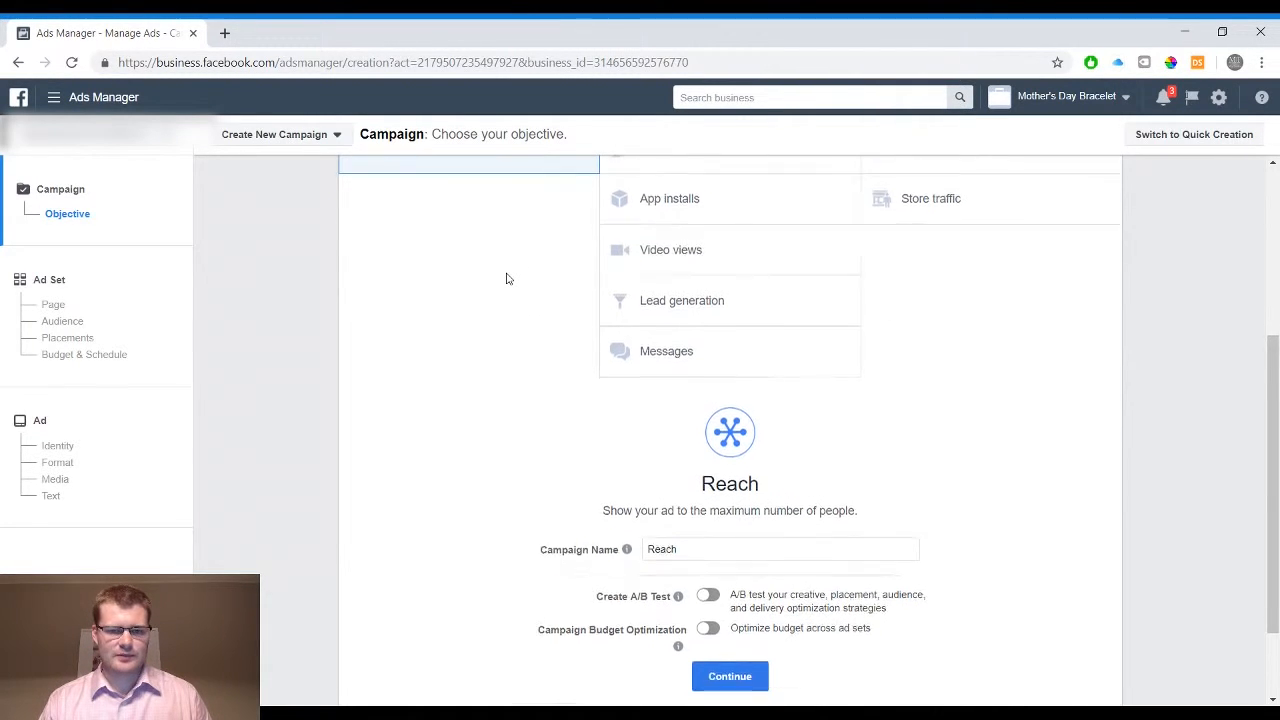
Choose Lead generation as the campaign objective and continue to the ad set settings
scroll(506, 278, up, 1)
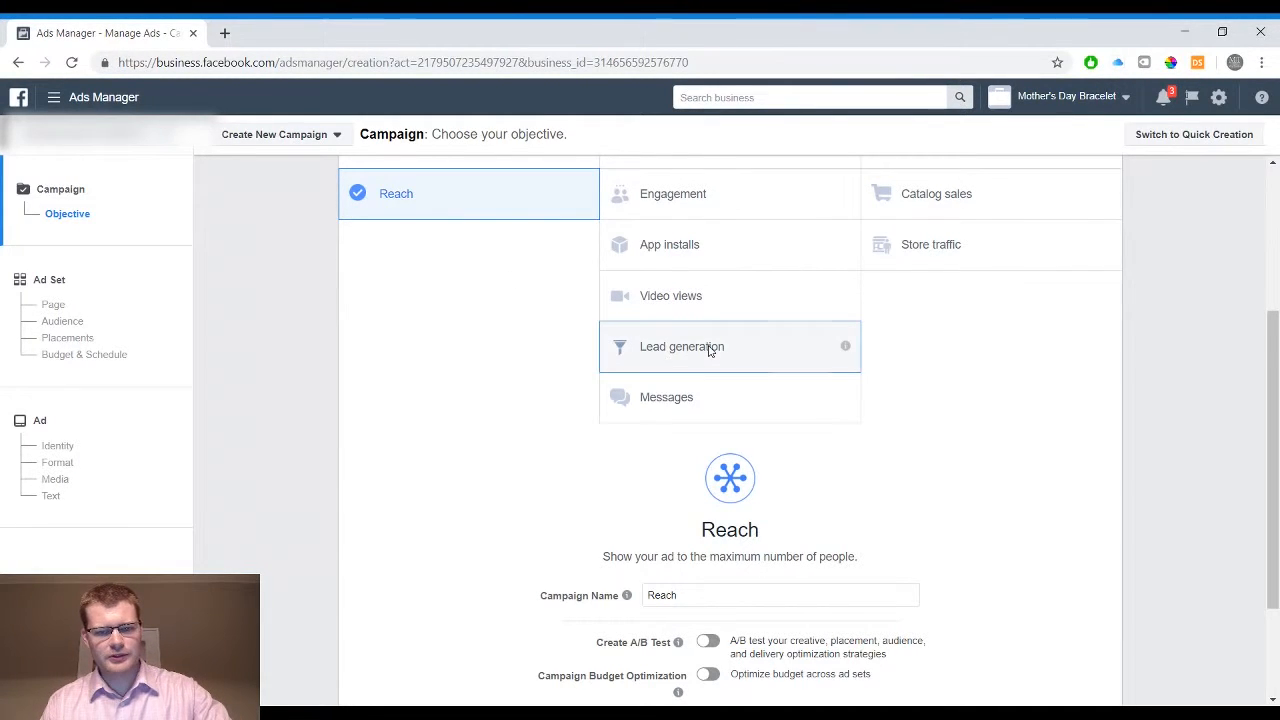
click(708, 348)
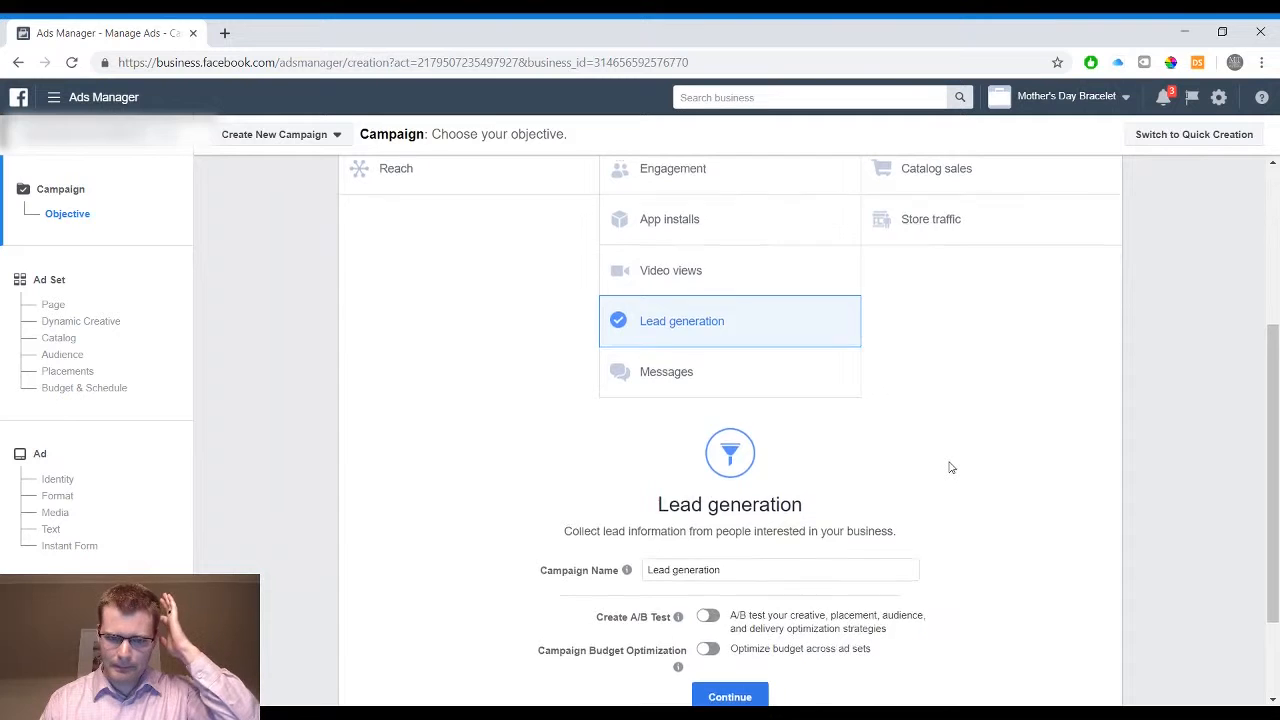
scroll(949, 467, down, 2)
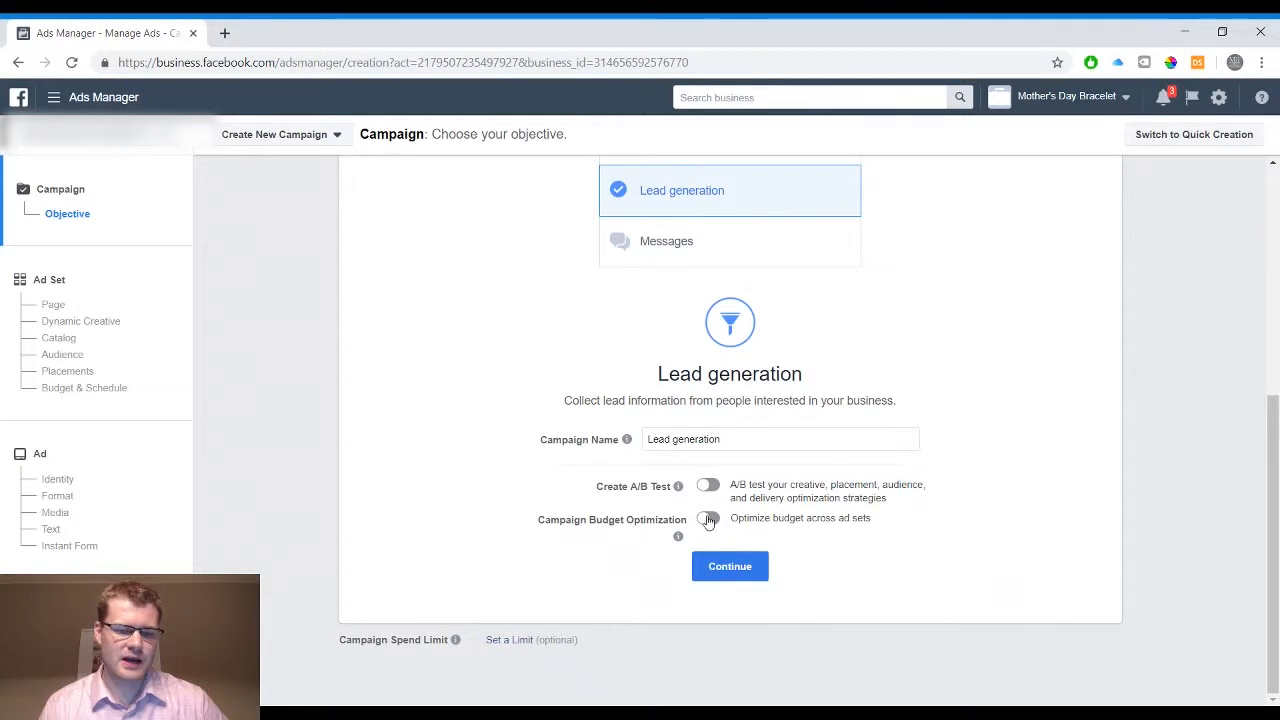
click(729, 566)
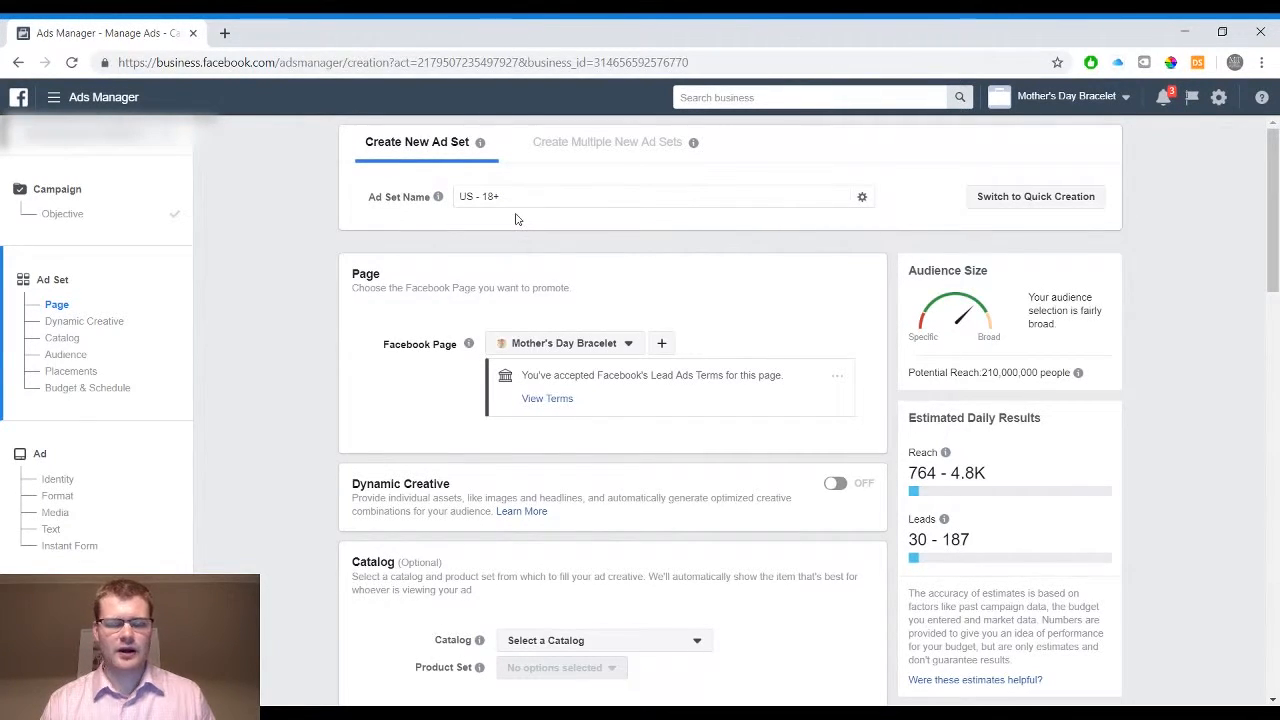
Examine the ad set's page, dynamic creative, catalog and audience settings
scroll(517, 219, down, 1)
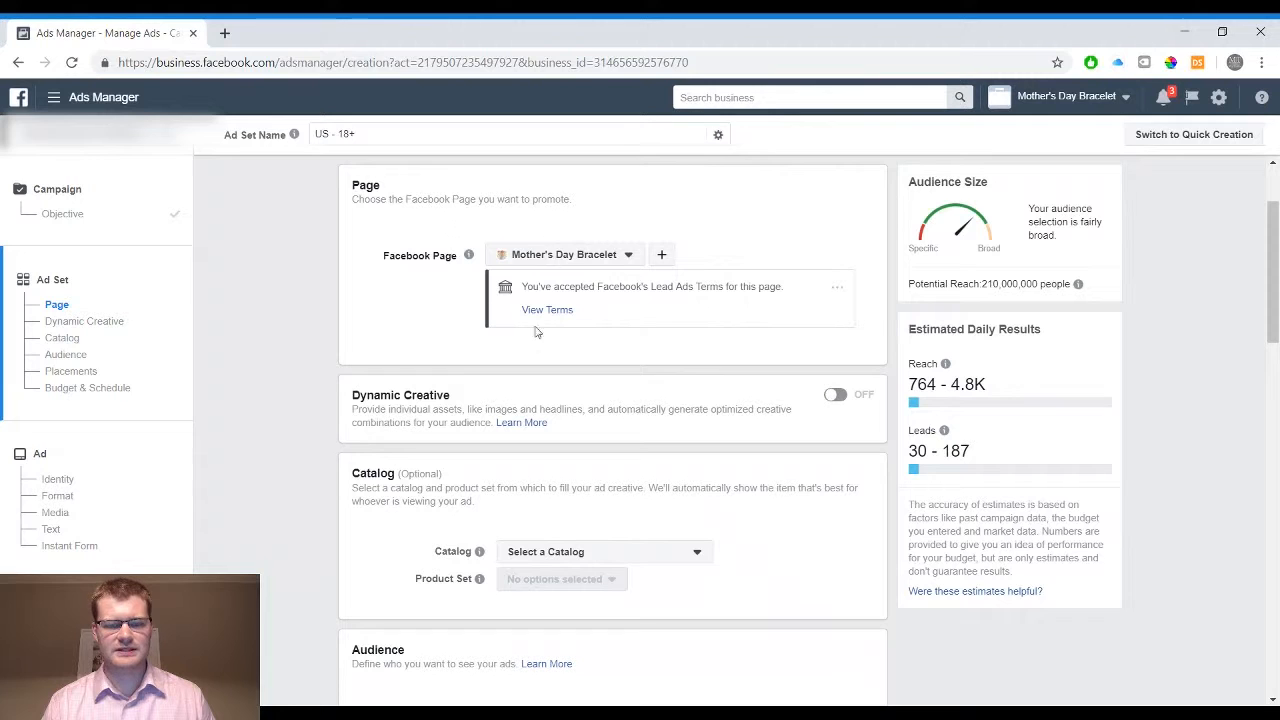
scroll(618, 318, down, 1)
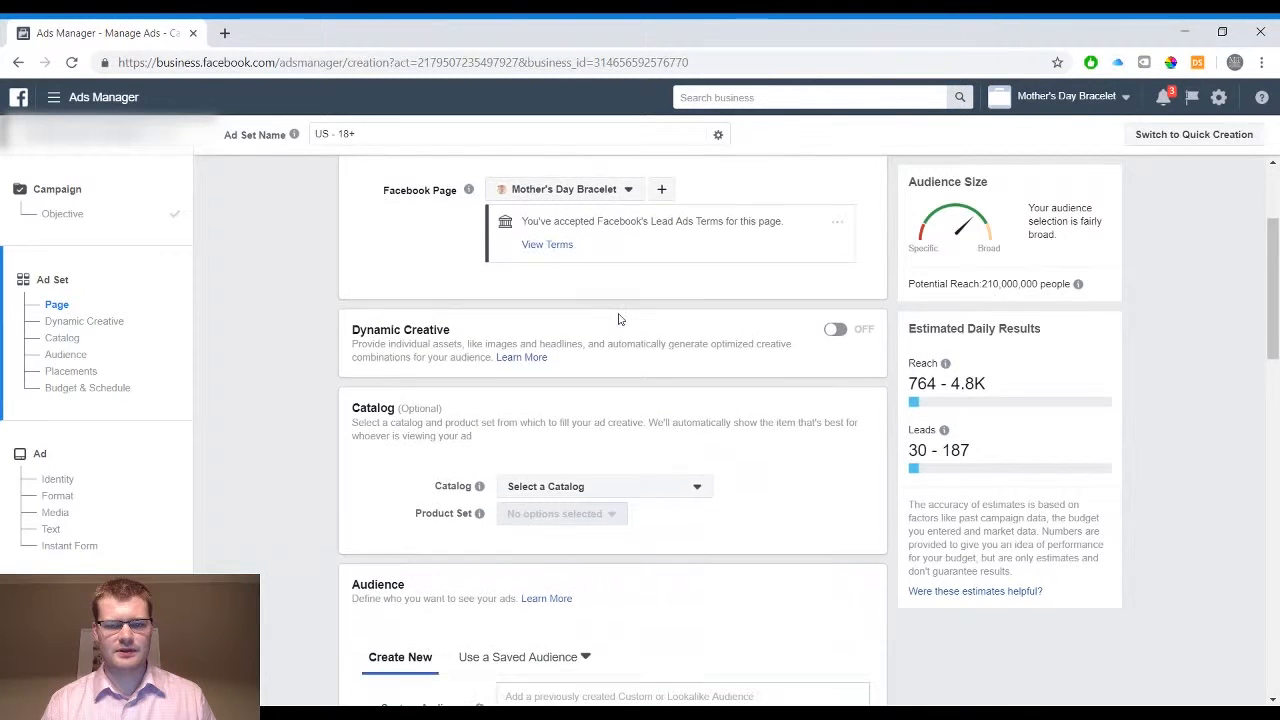
scroll(618, 318, down, 1)
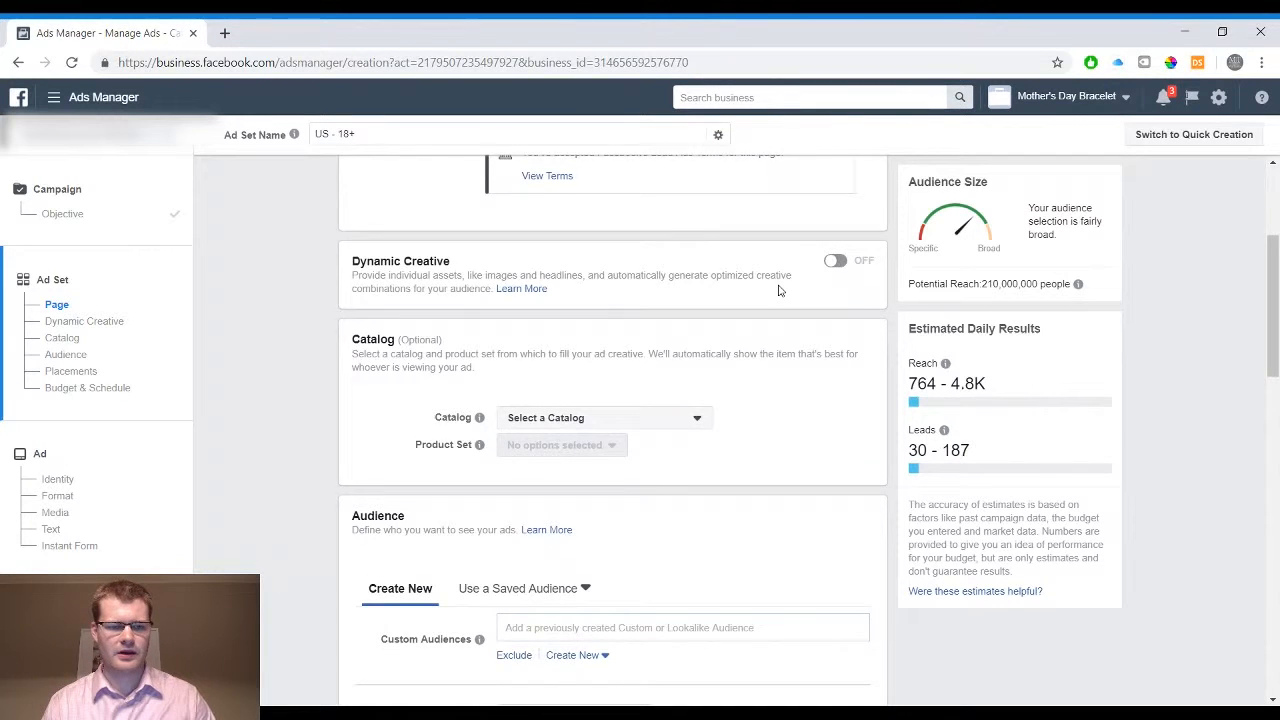
scroll(779, 289, down, 1)
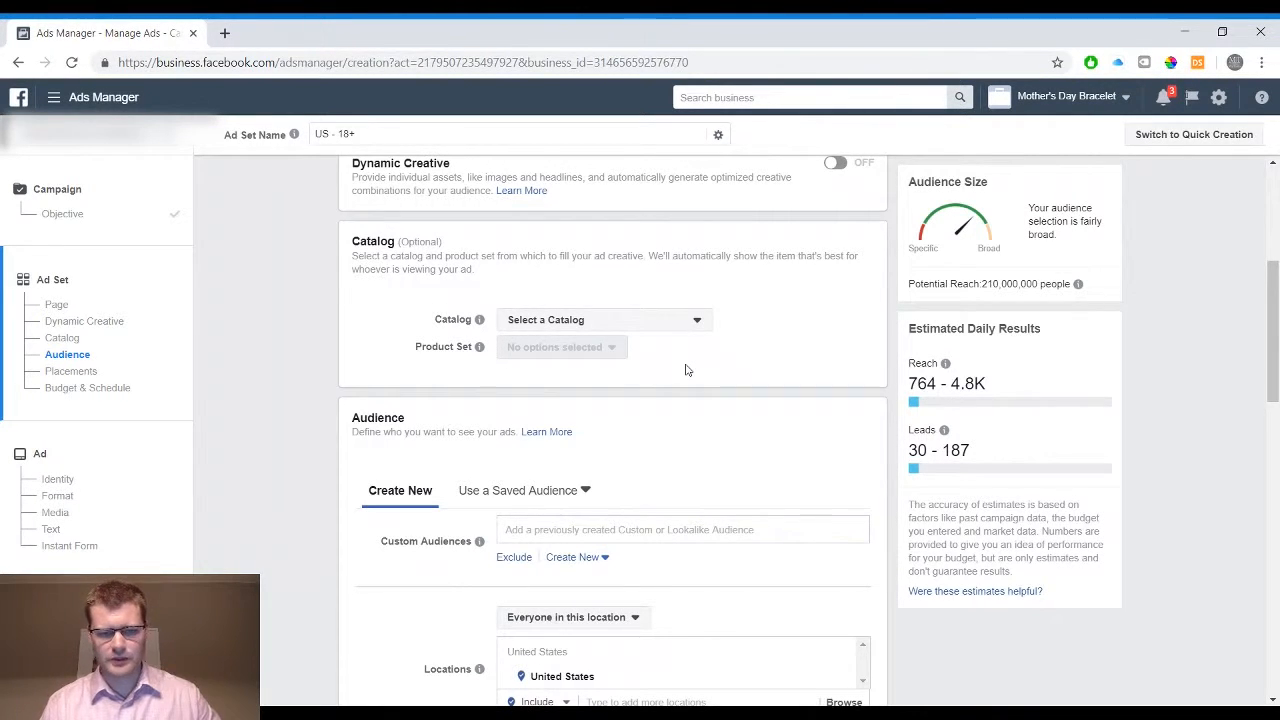
scroll(685, 370, down, 3)
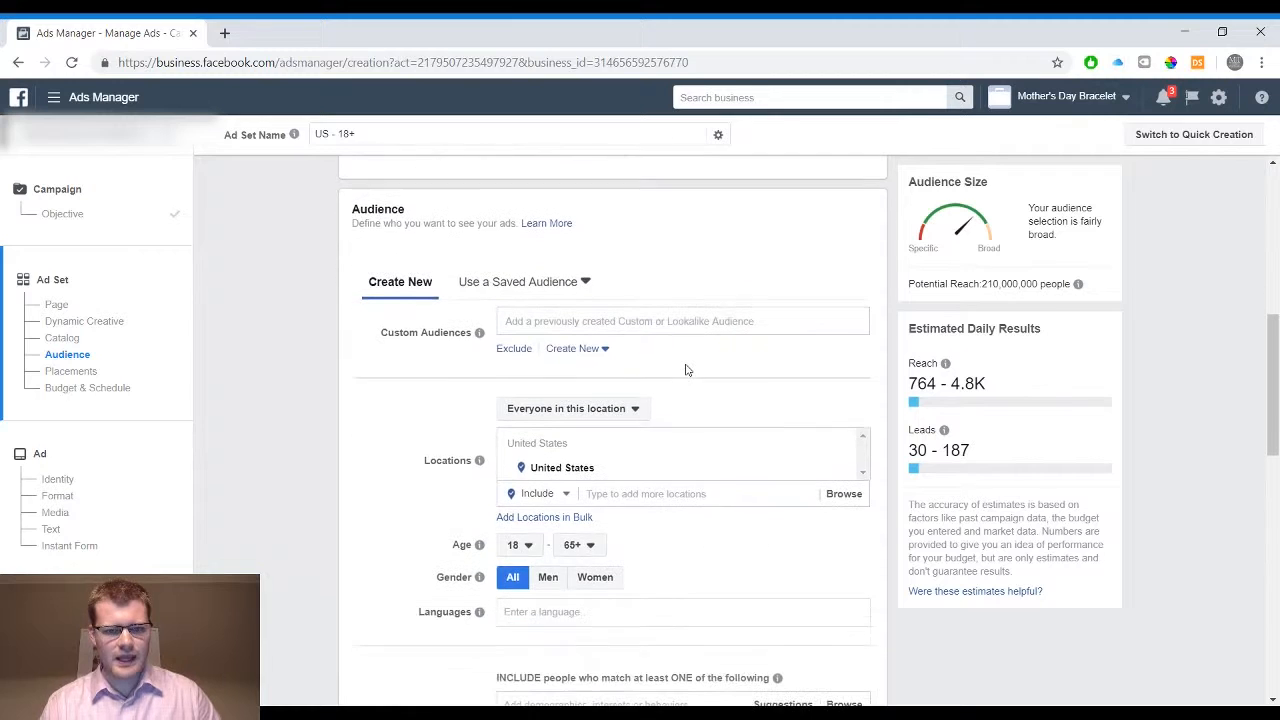
scroll(440, 320, down, 1)
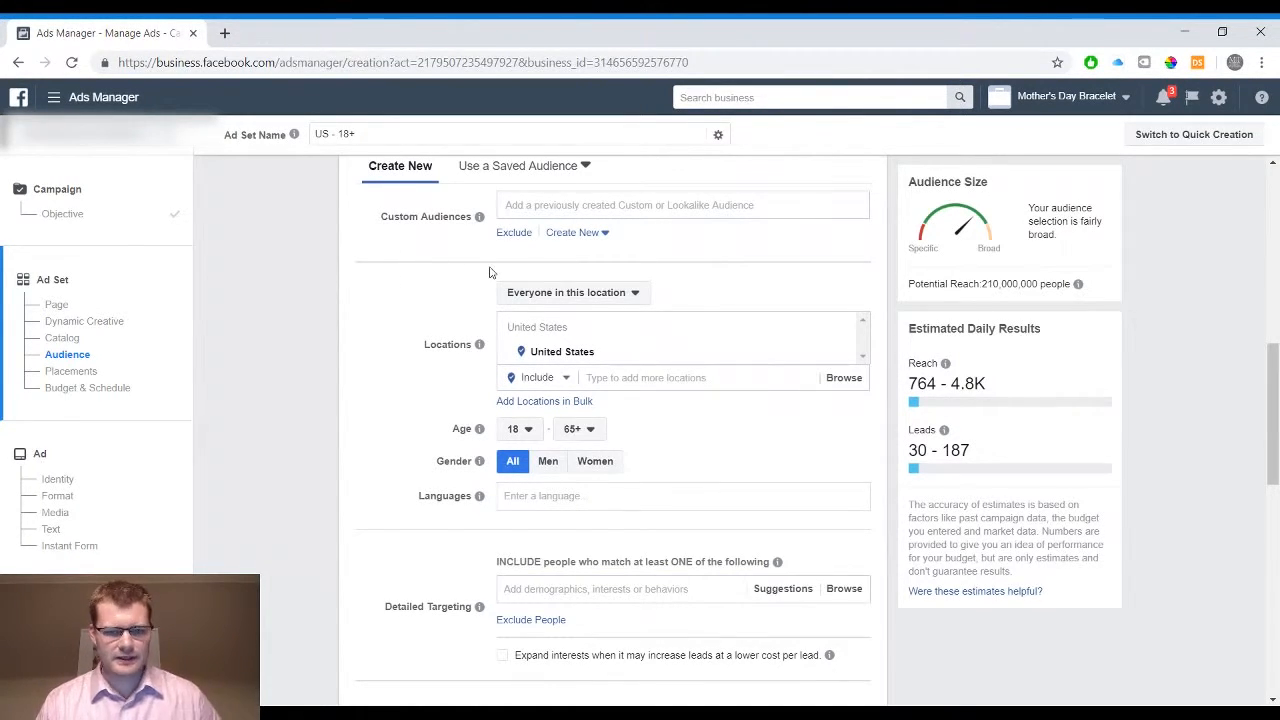
scroll(489, 272, down, 1)
scroll(405, 258, down, 1)
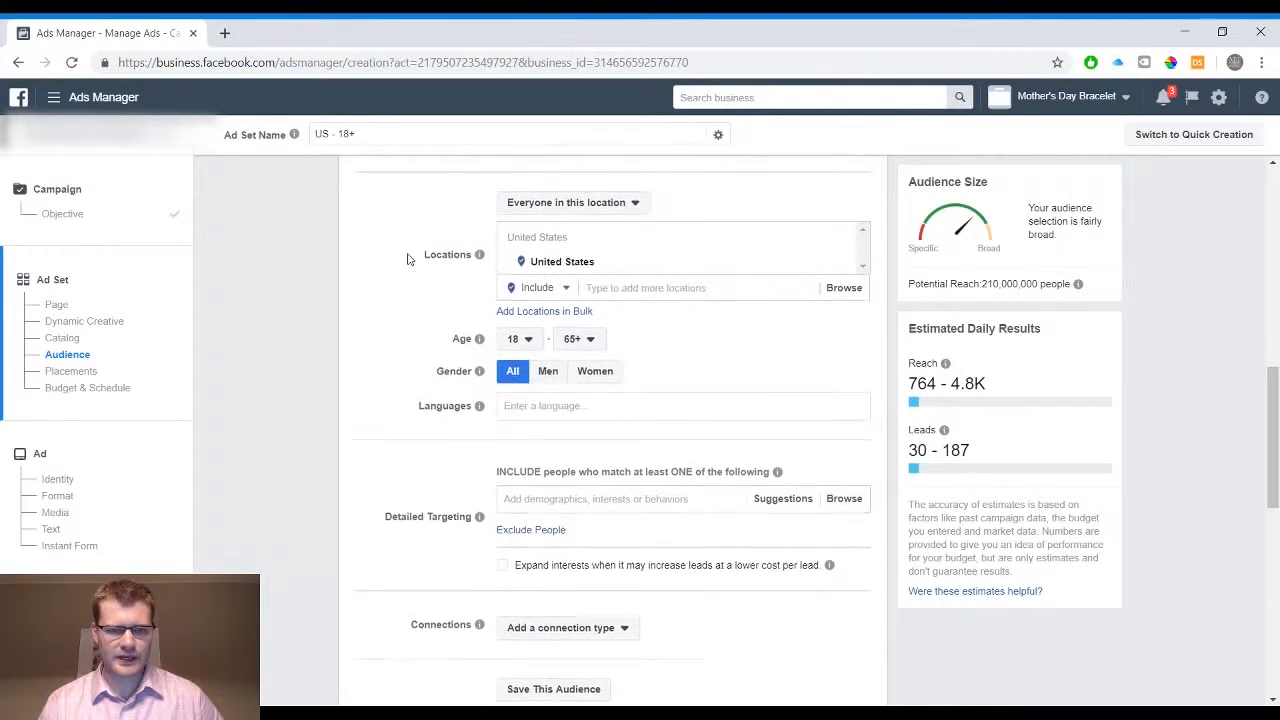
Remove the United States from the audience's target locations
mouse_move(844, 265)
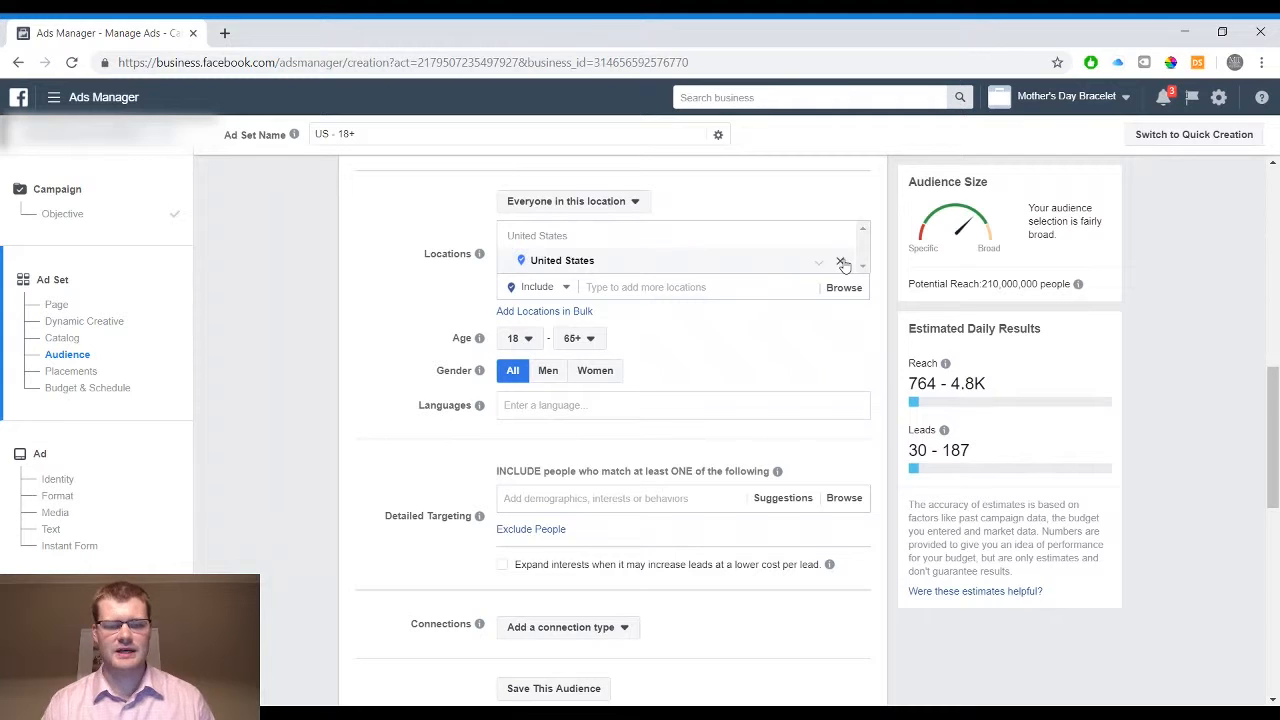
click(842, 263)
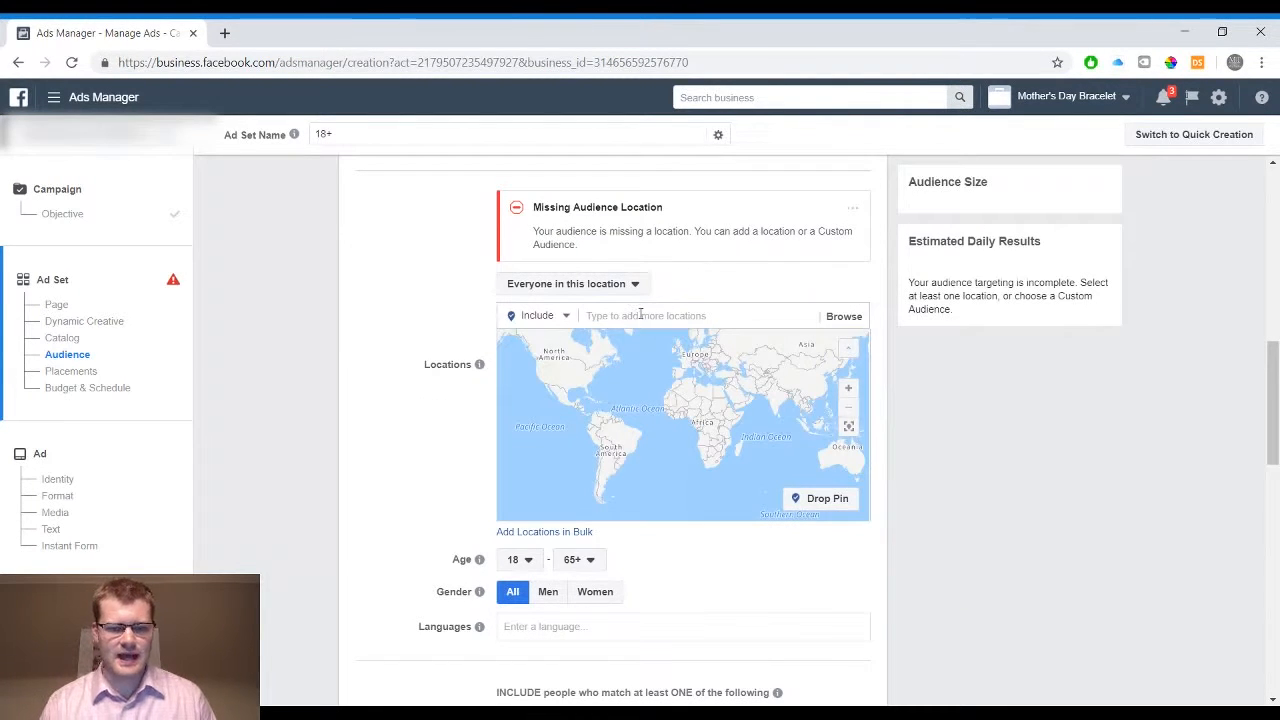
Look up Oklahoma City as a target location and clear the search text
click(640, 315)
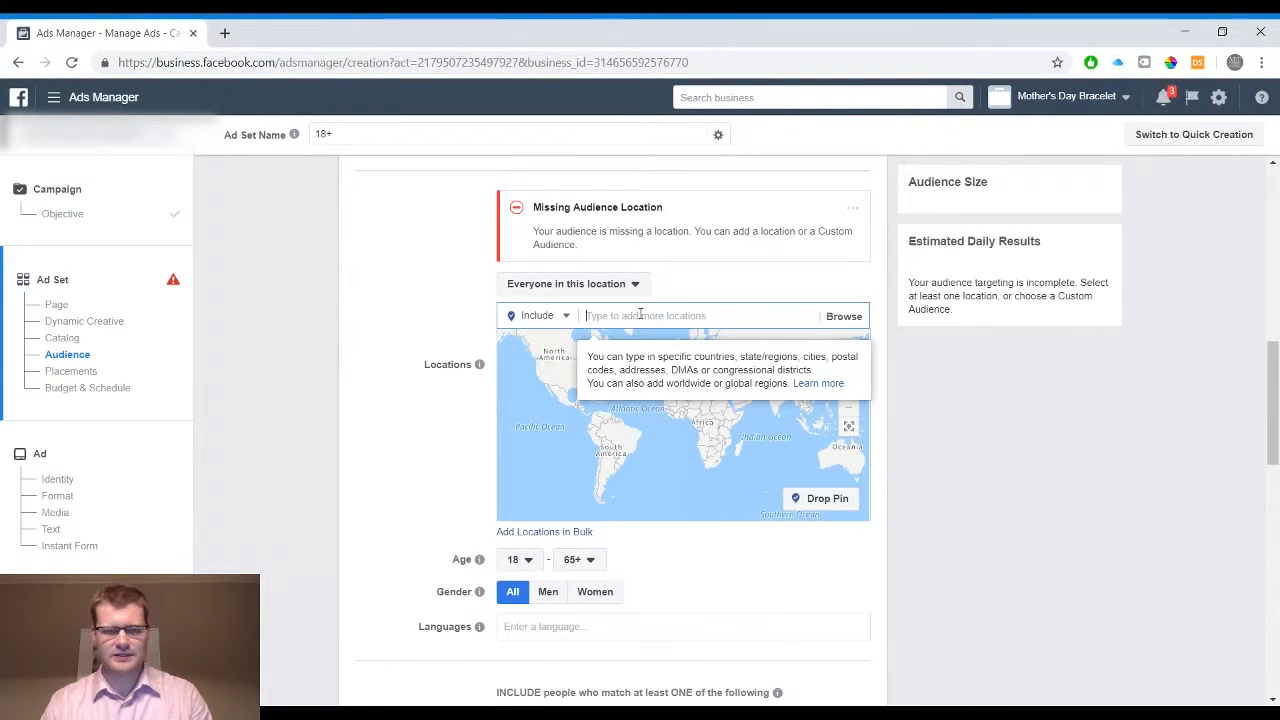
text(oklahoma city)
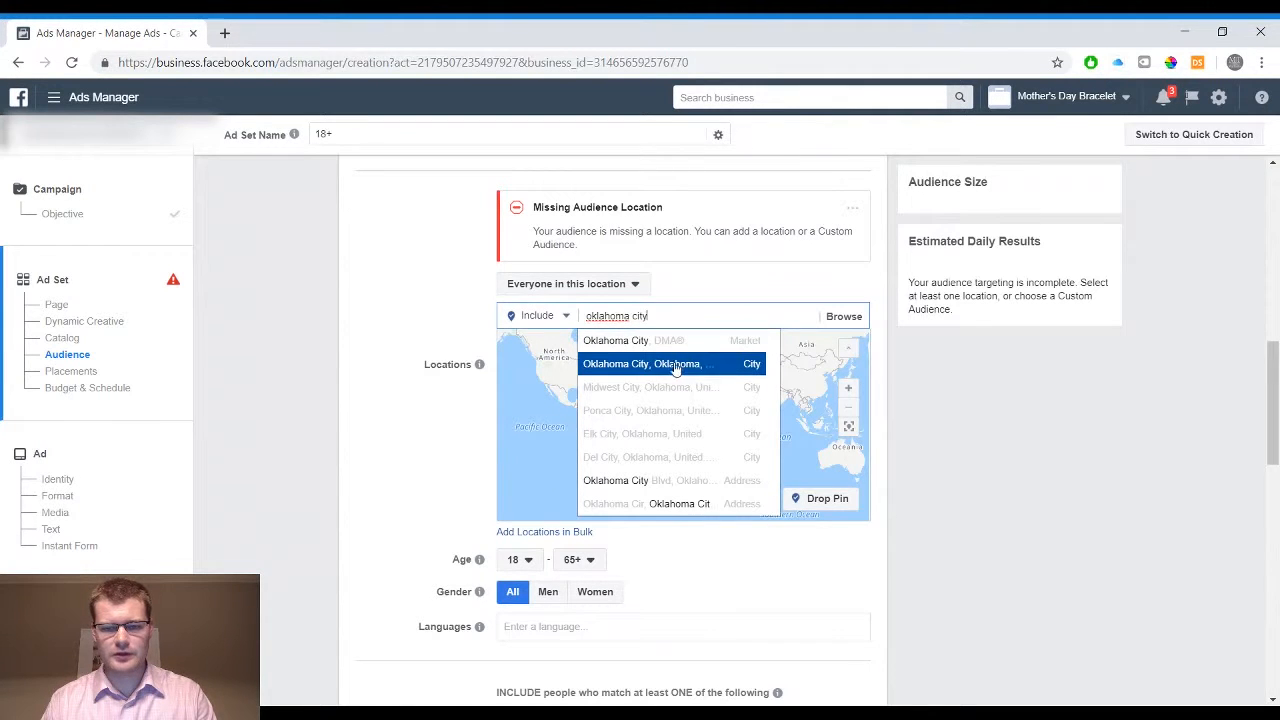
click(676, 308)
click(655, 315)
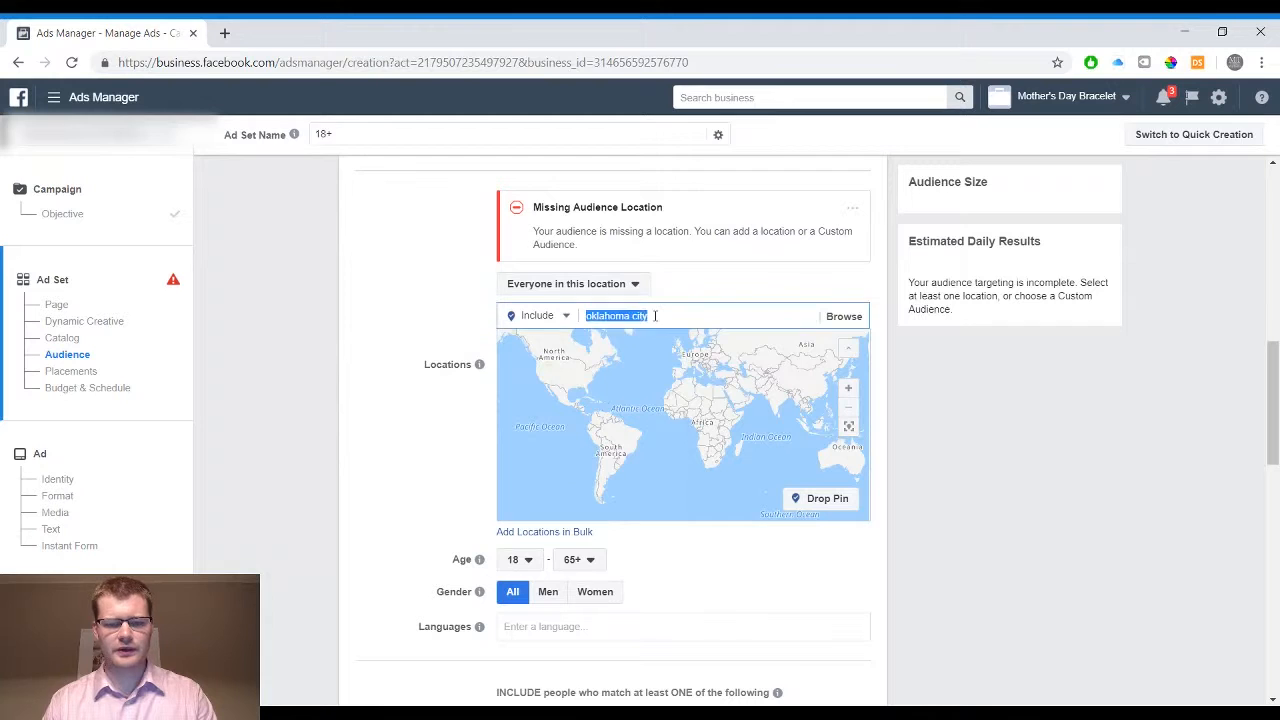
click(655, 315)
key(BackSpace)
key(BackSpace)
key(BackSpace)
key(BackSpace)
key(BackSpace)
key(BackSpace)
key(BackSpace)
key(BackSpace)
key(BackSpace)
key(BackSpace)
key(BackSpace)
key(BackSpace)
key(BackSpace)
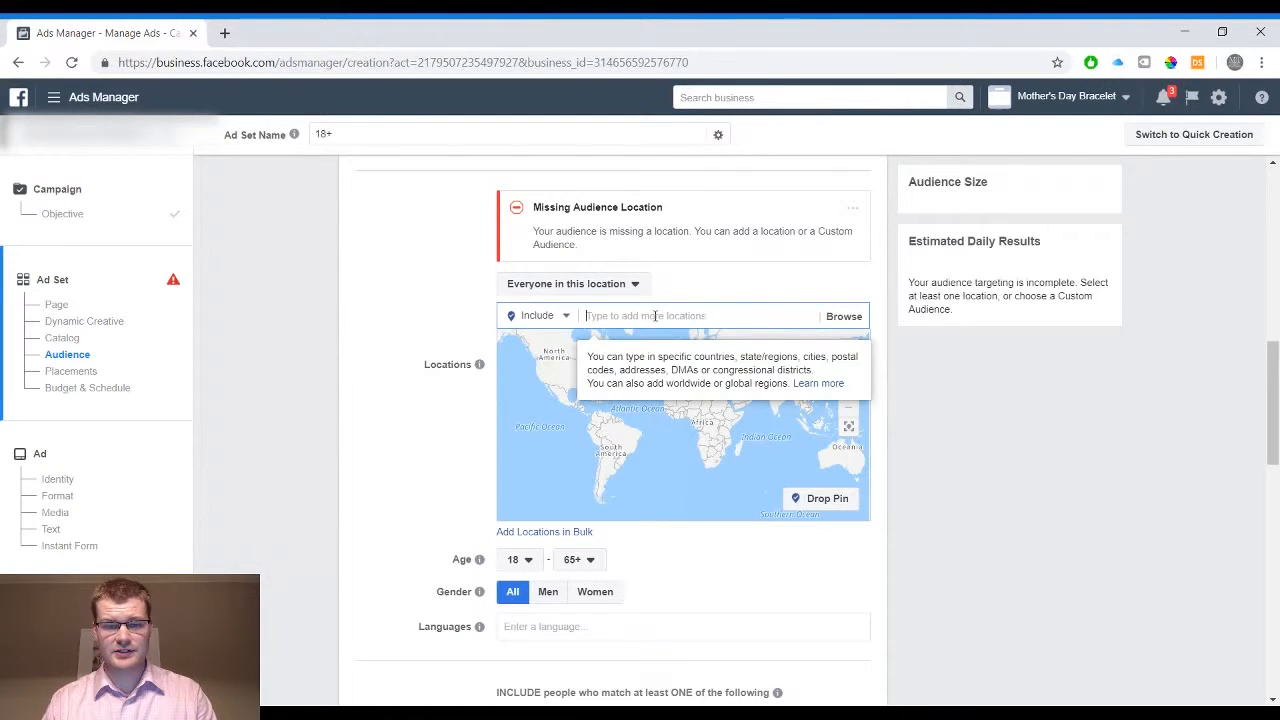
Look up the postal code 73034 as a target location and clear the search text
text(73034)
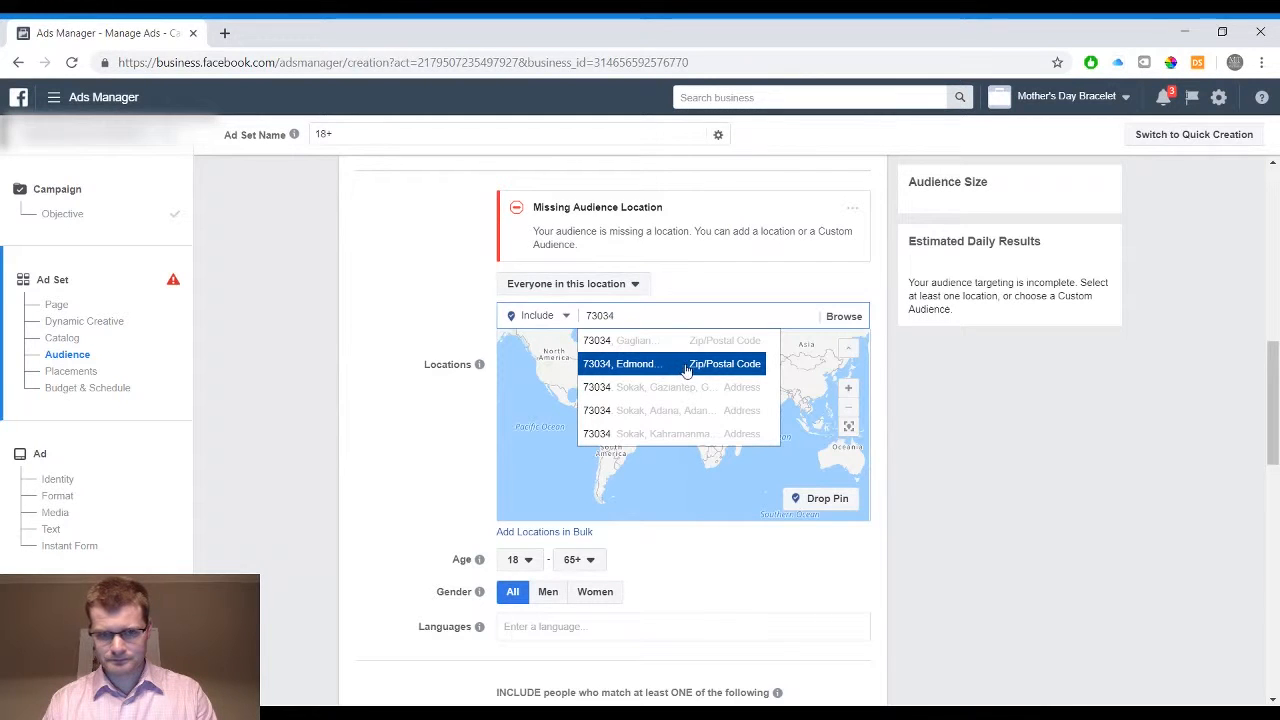
double_click(656, 315)
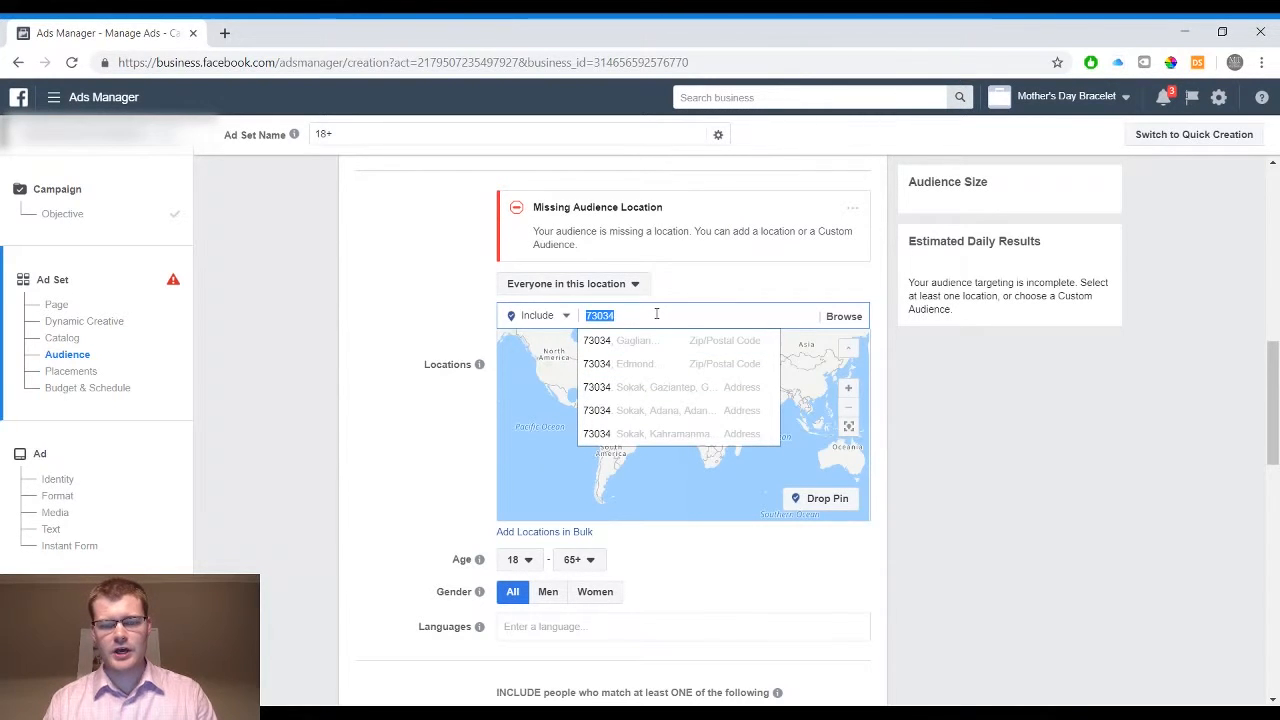
key(BackSpace)
Look up a sample street address as a target location and select the search text
text(123)
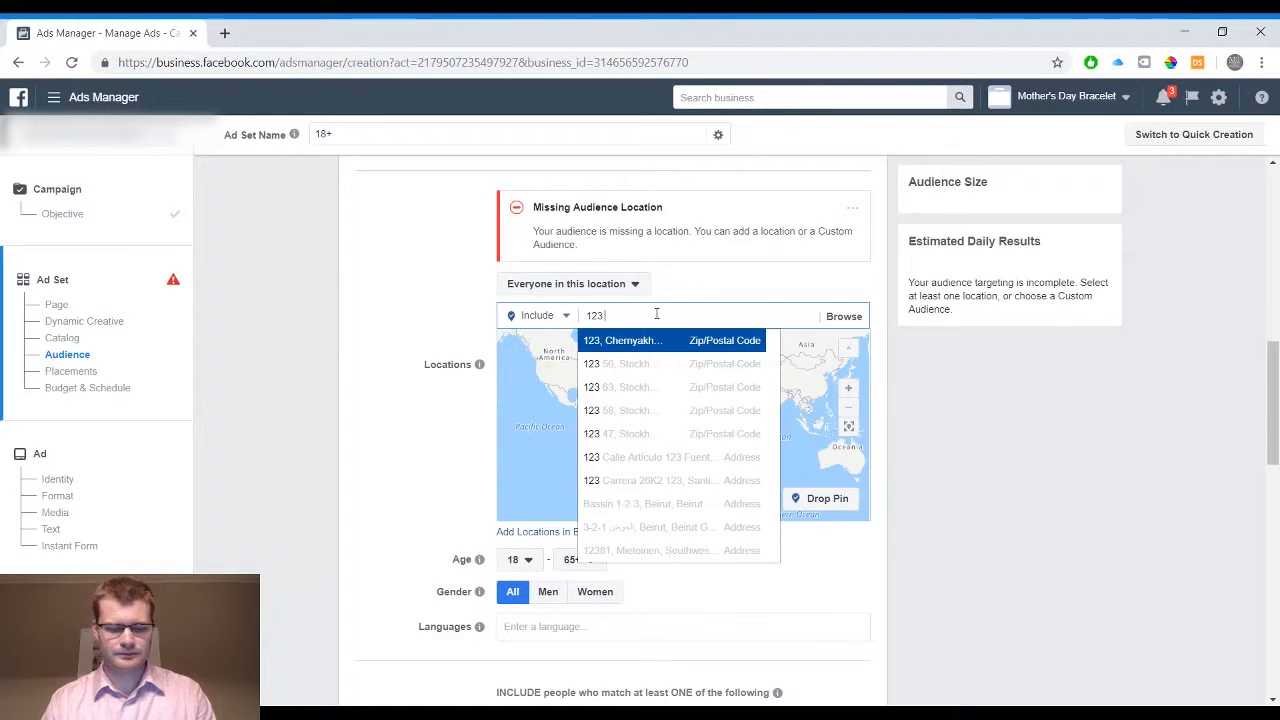
text( 2nd street)
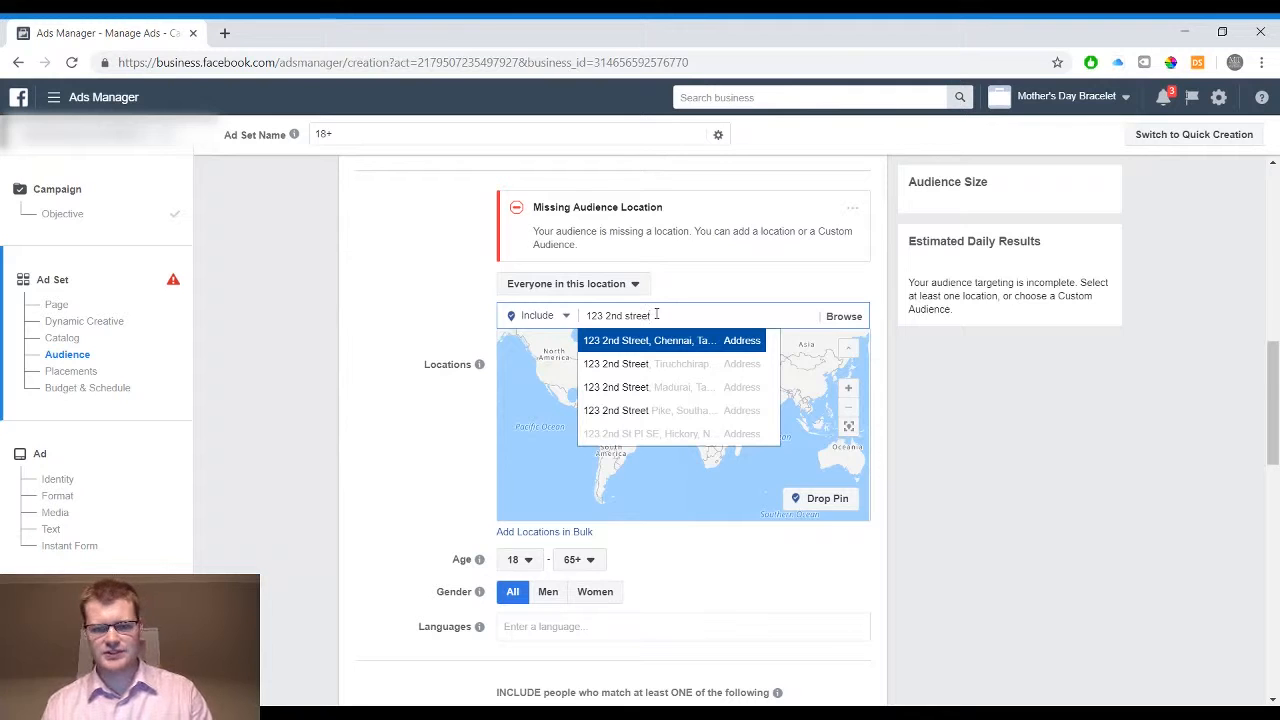
triple_click(670, 314)
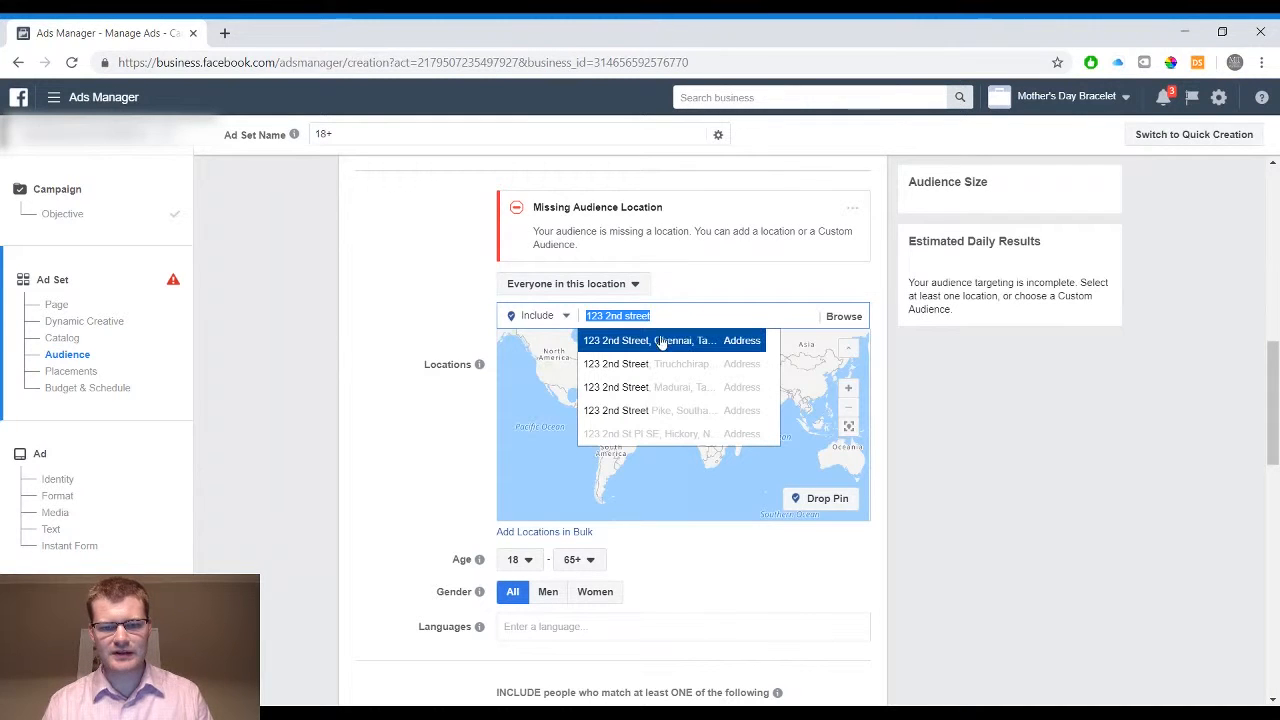
Try the first suggested street address as a target location and remove it from the audience
click(660, 341)
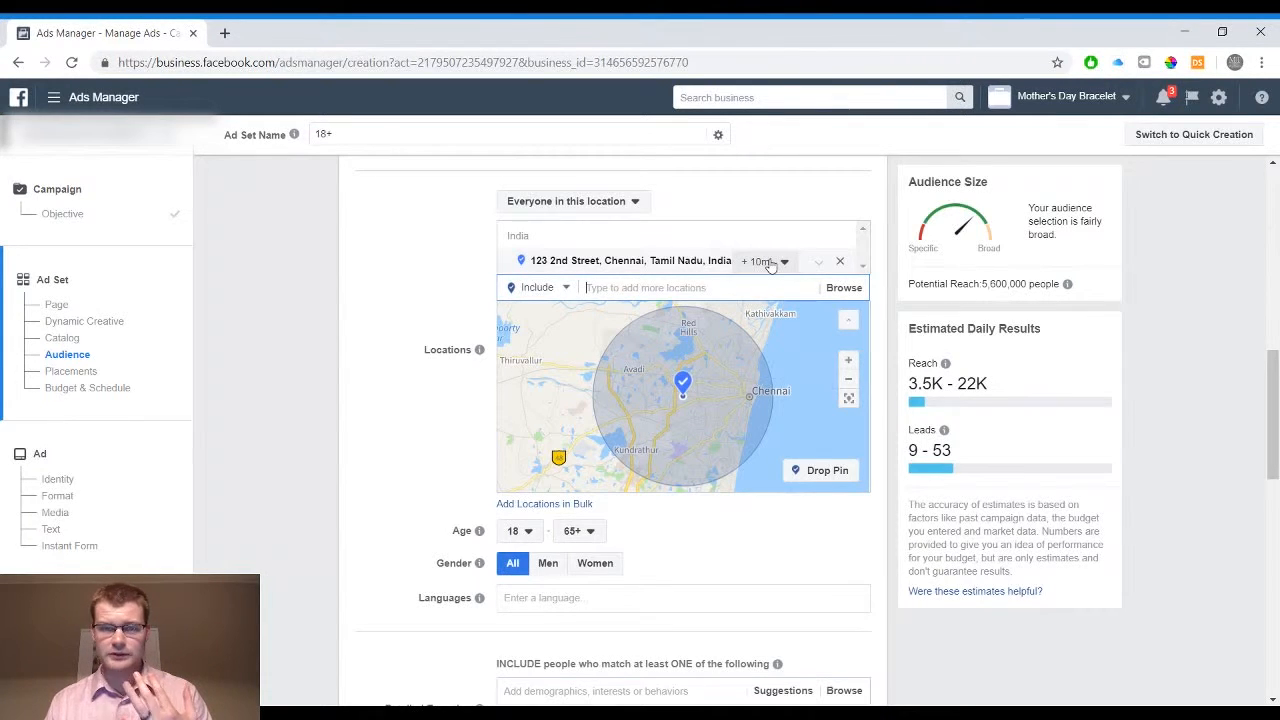
click(839, 263)
Add the city of Oklahoma City, Oklahoma as the audience's target location
click(664, 313)
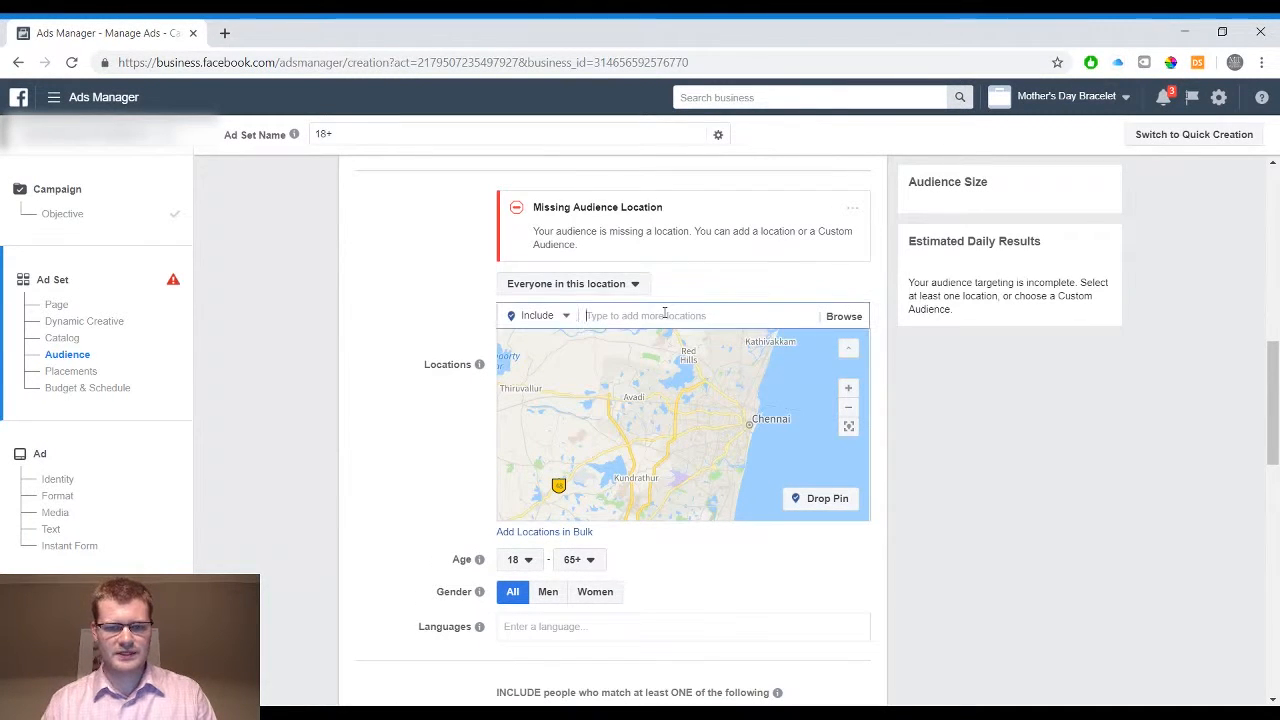
text(oklahoma city)
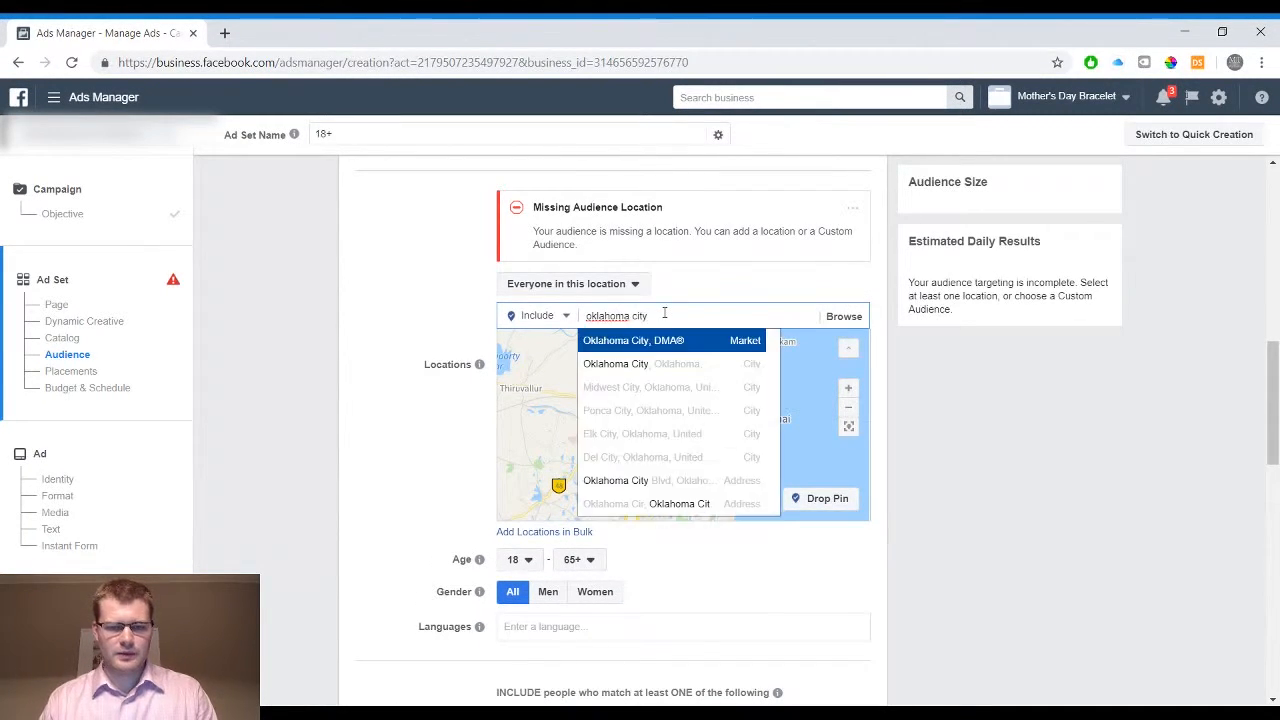
click(680, 366)
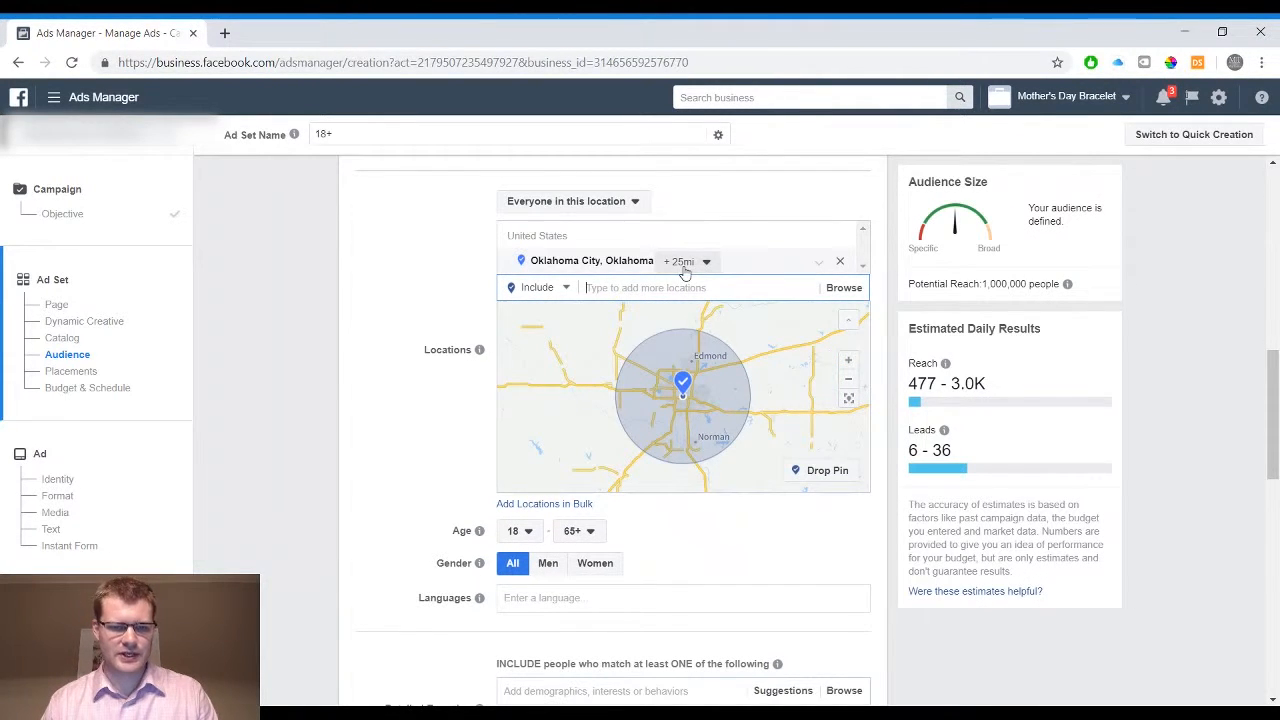
Set the audience's language to English (All)
scroll(404, 295, down, 1)
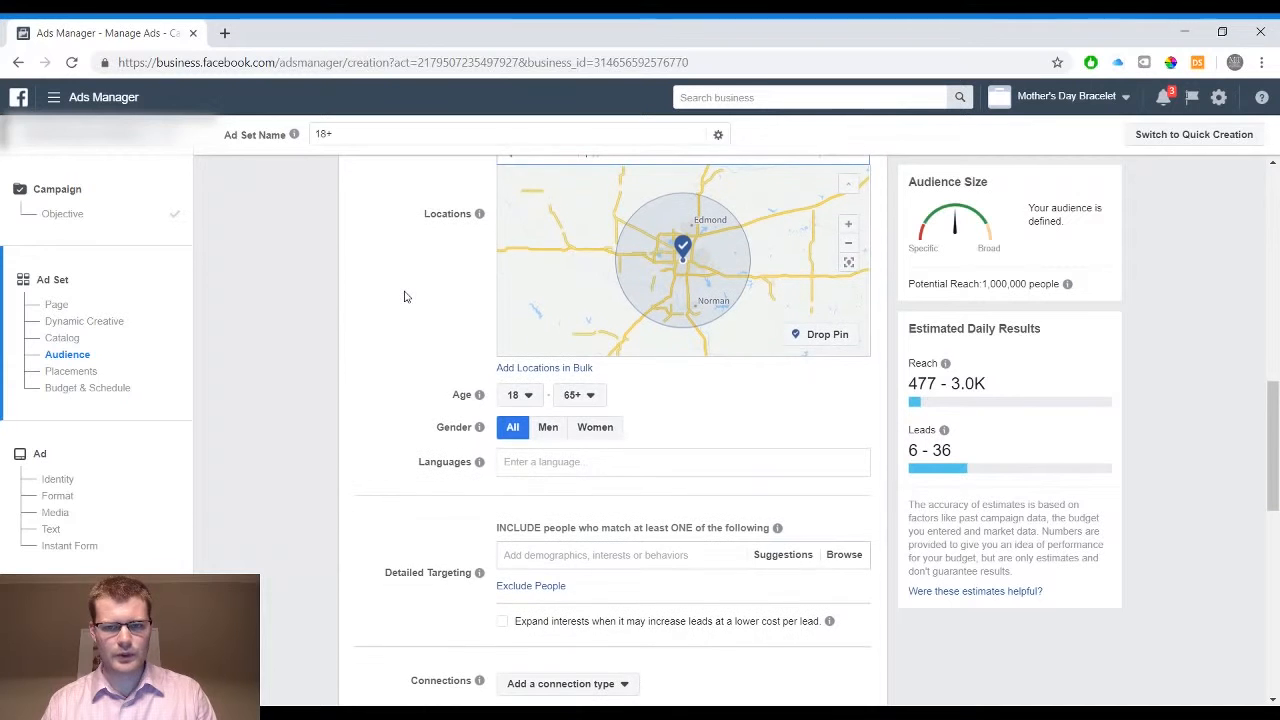
scroll(404, 295, down, 1)
mouse_move(480, 375)
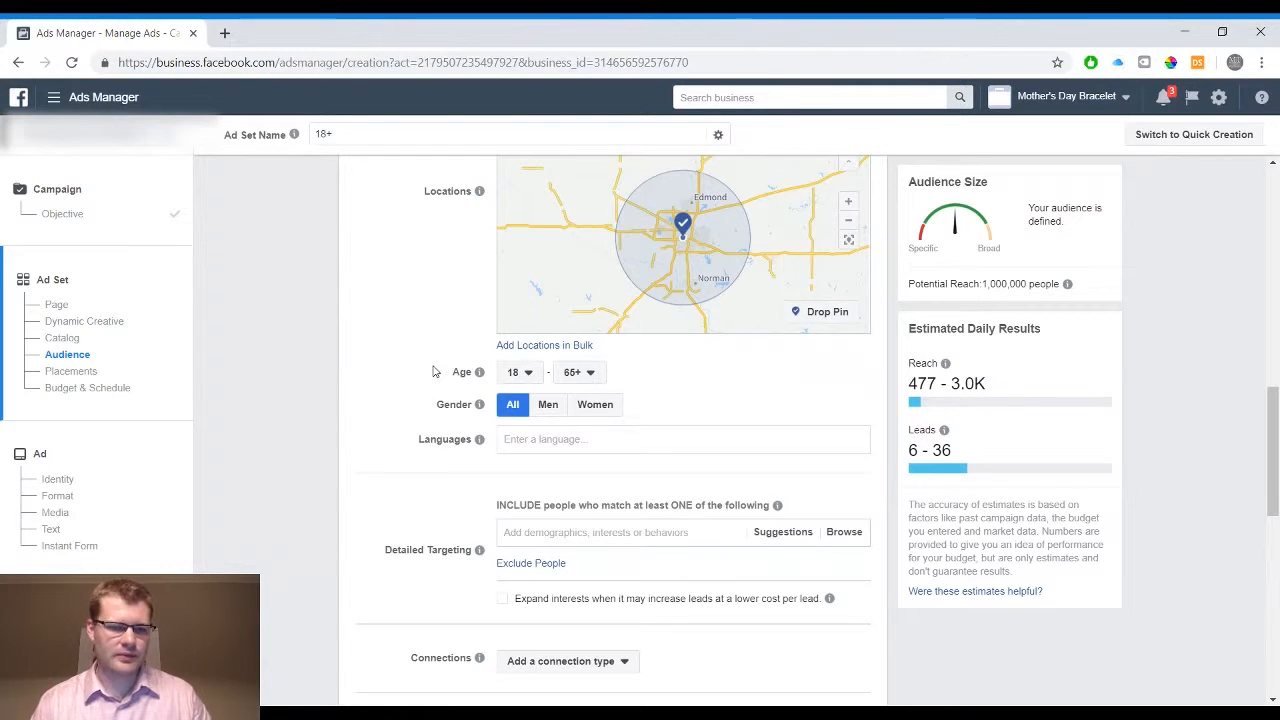
scroll(669, 389, up, 1)
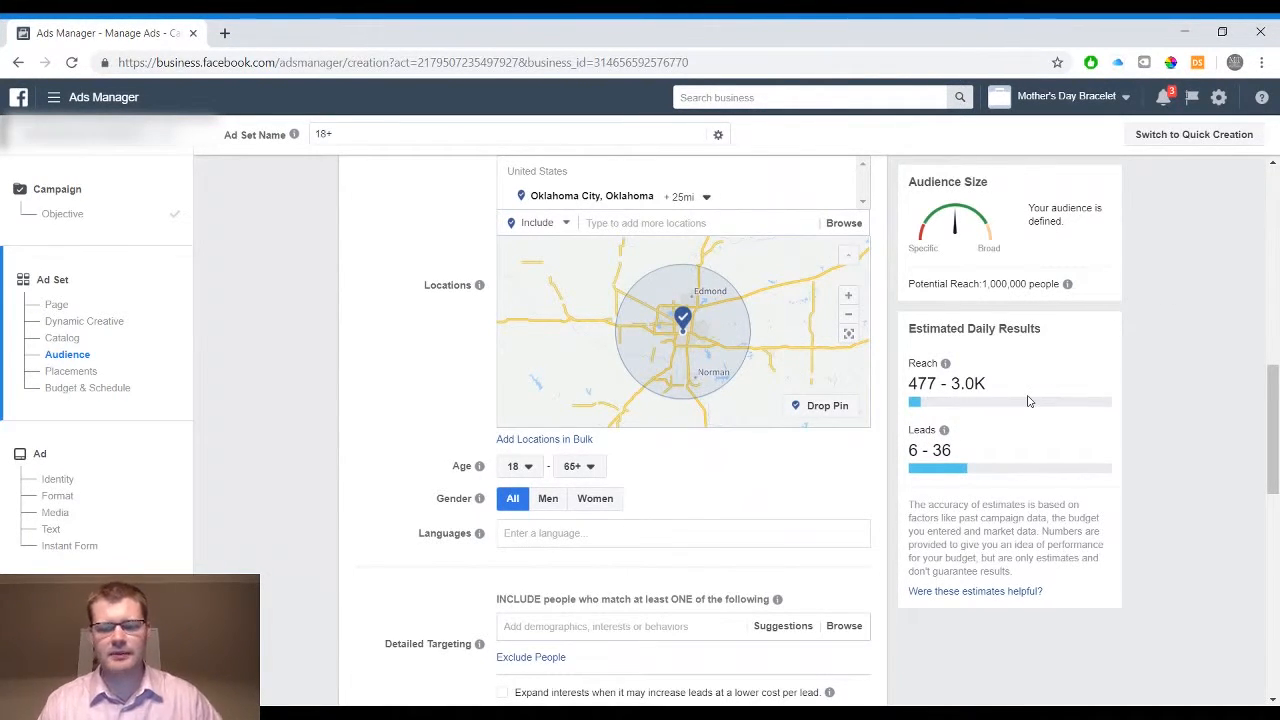
mouse_move(924, 455)
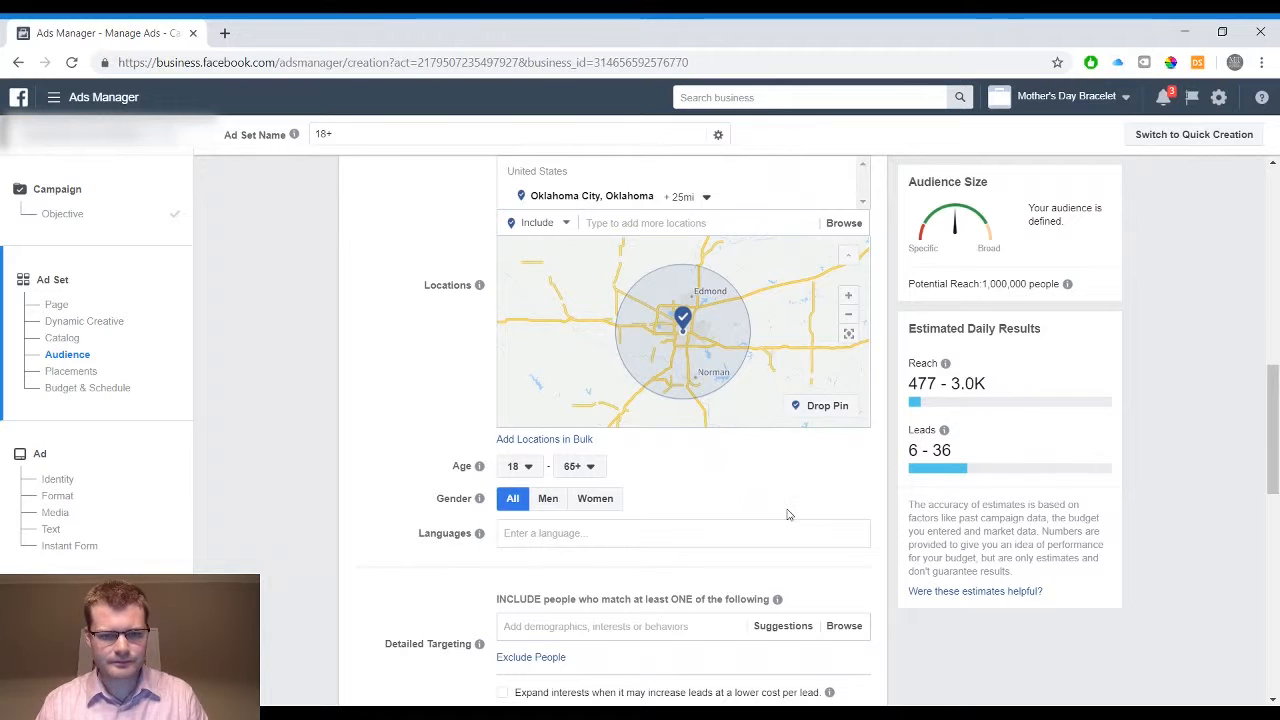
scroll(789, 514, down, 1)
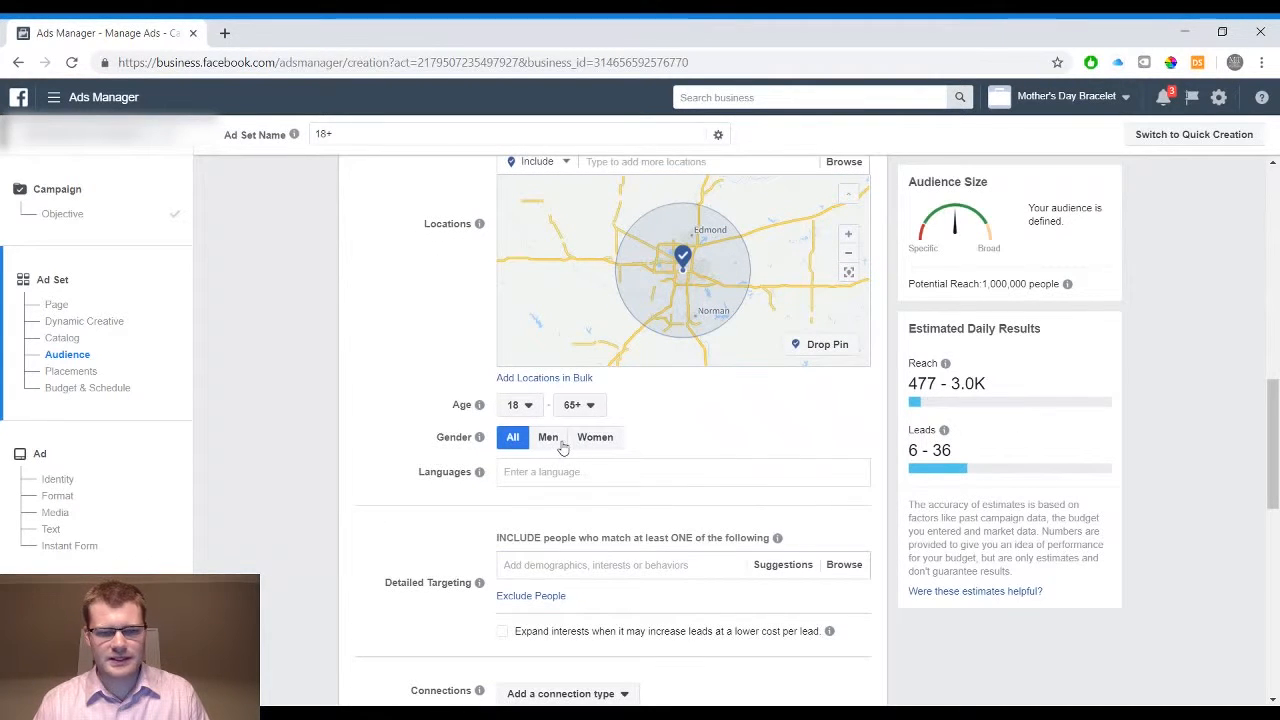
click(548, 476)
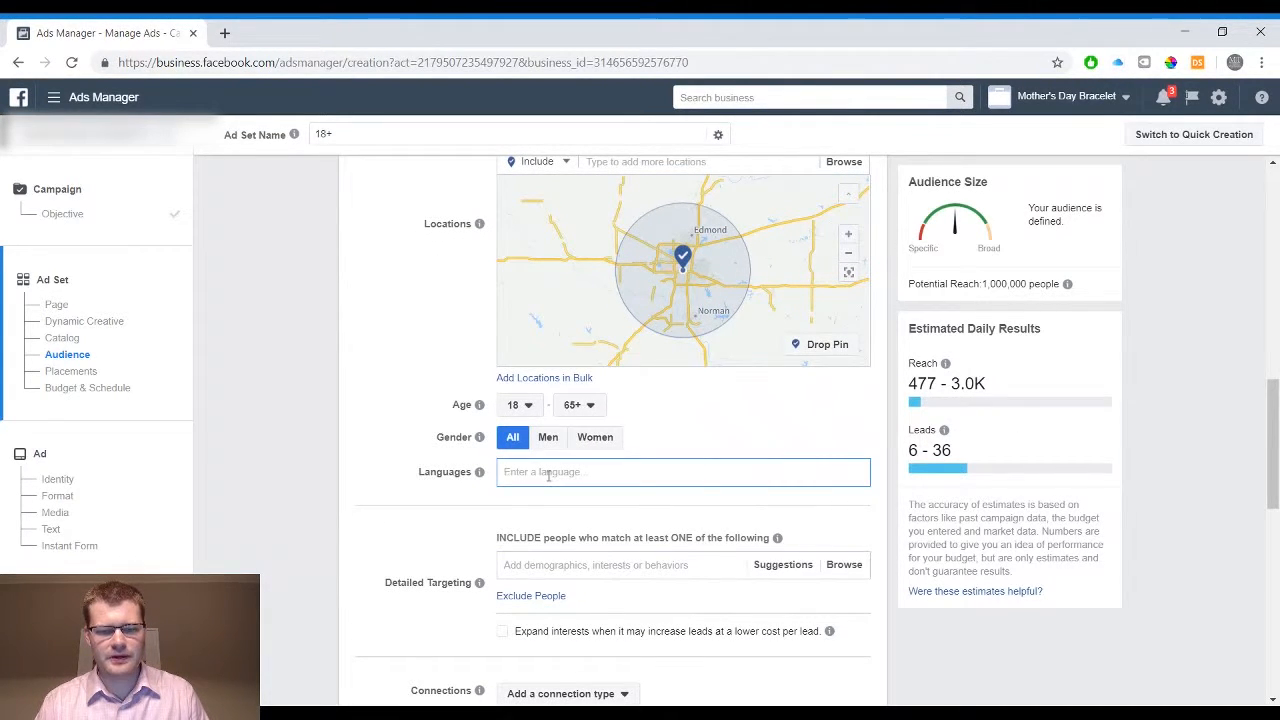
text(en)
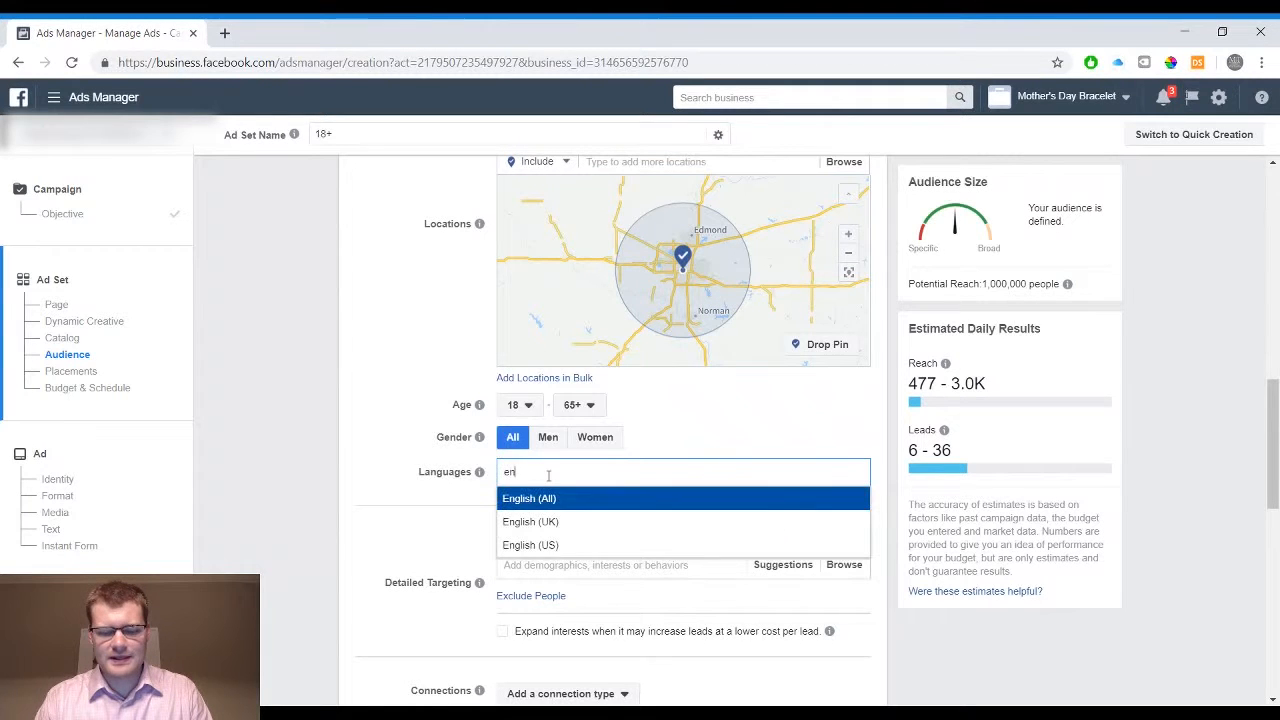
text(glish)
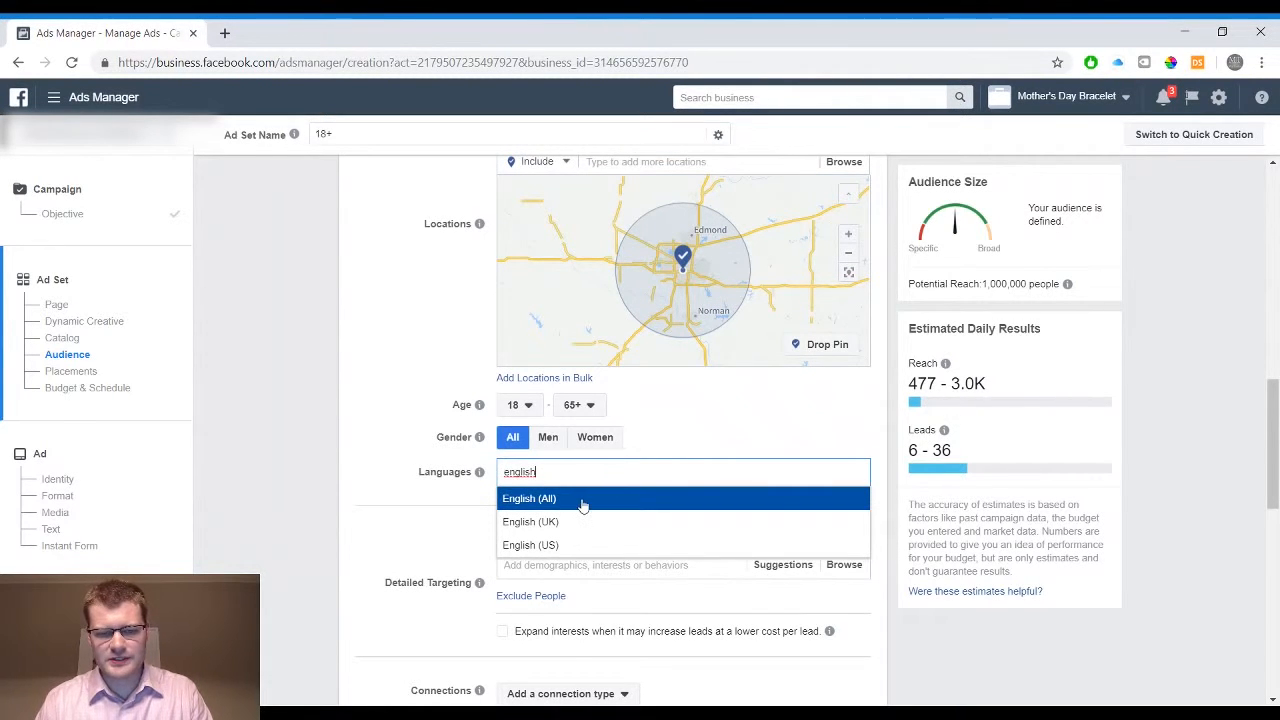
click(583, 504)
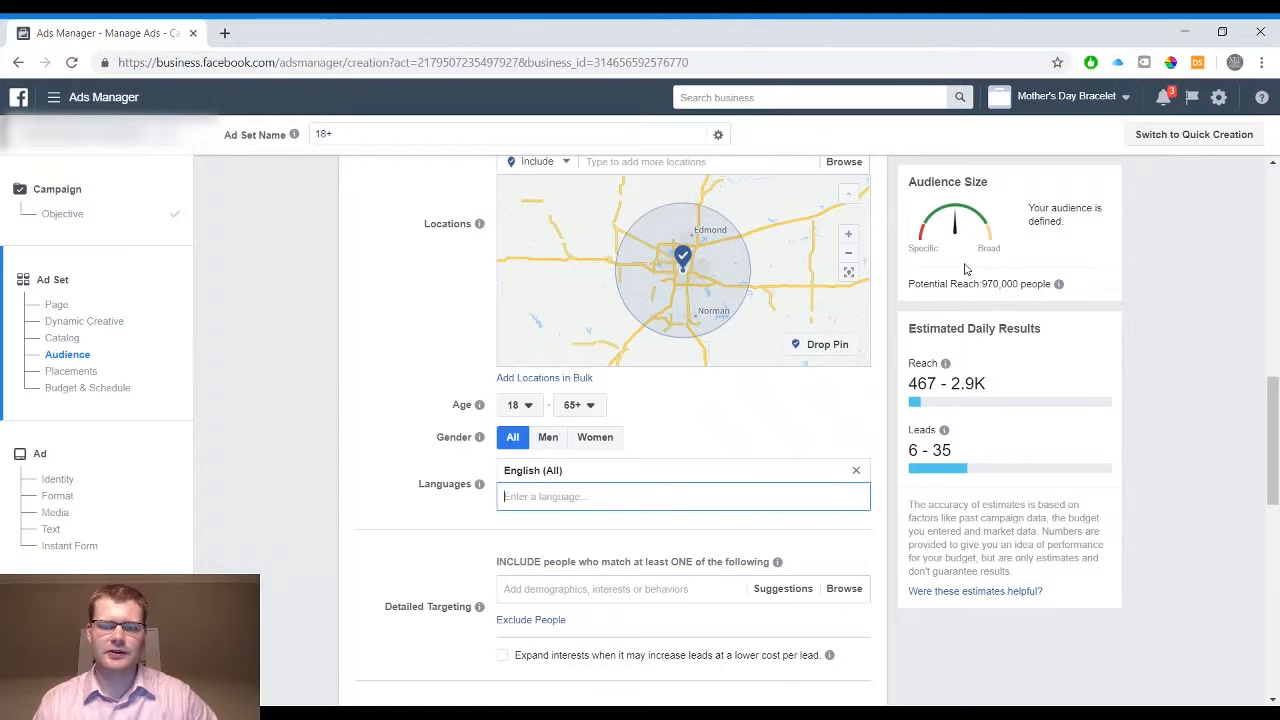
Browse the top-level detailed targeting categories and close the category list
scroll(863, 420, down, 2)
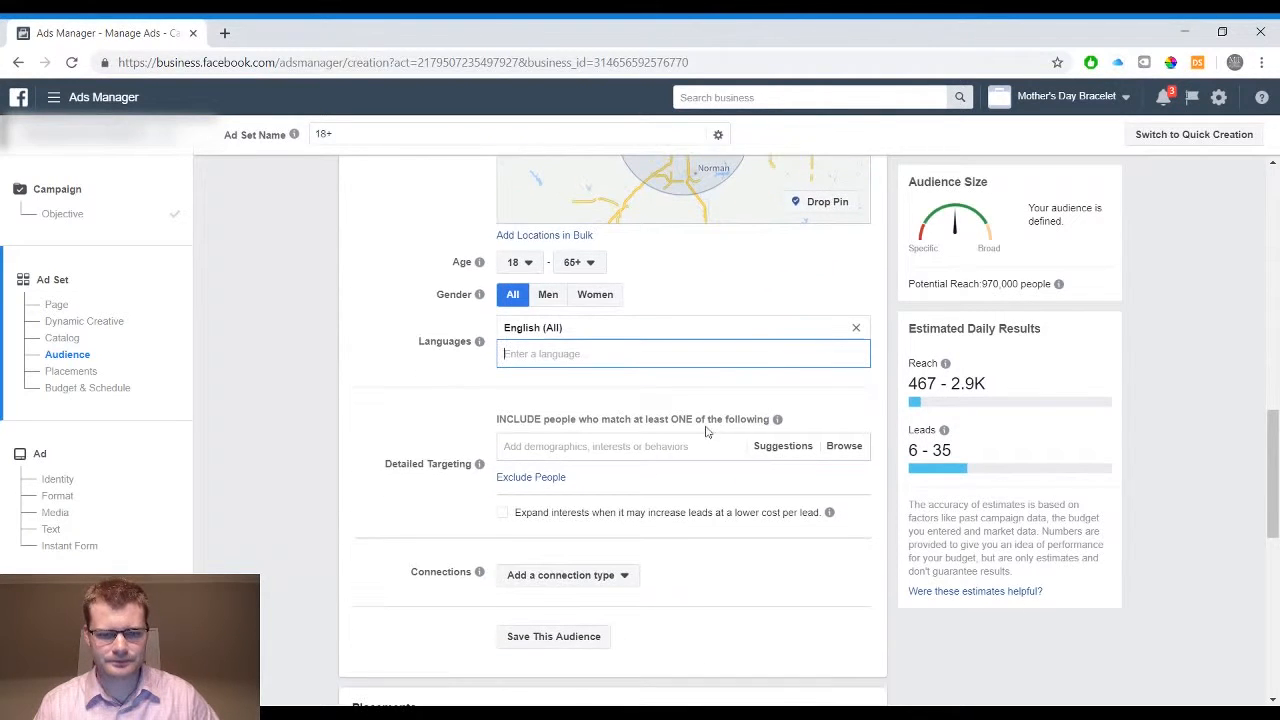
click(656, 446)
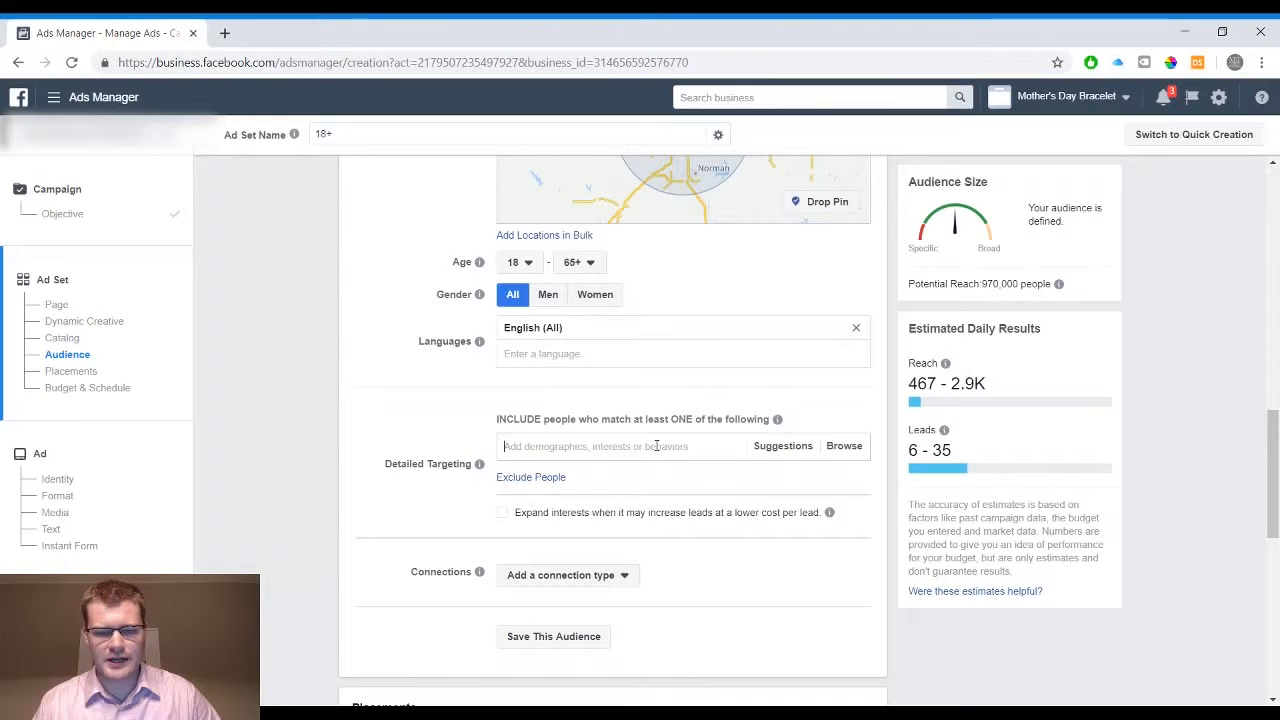
click(843, 446)
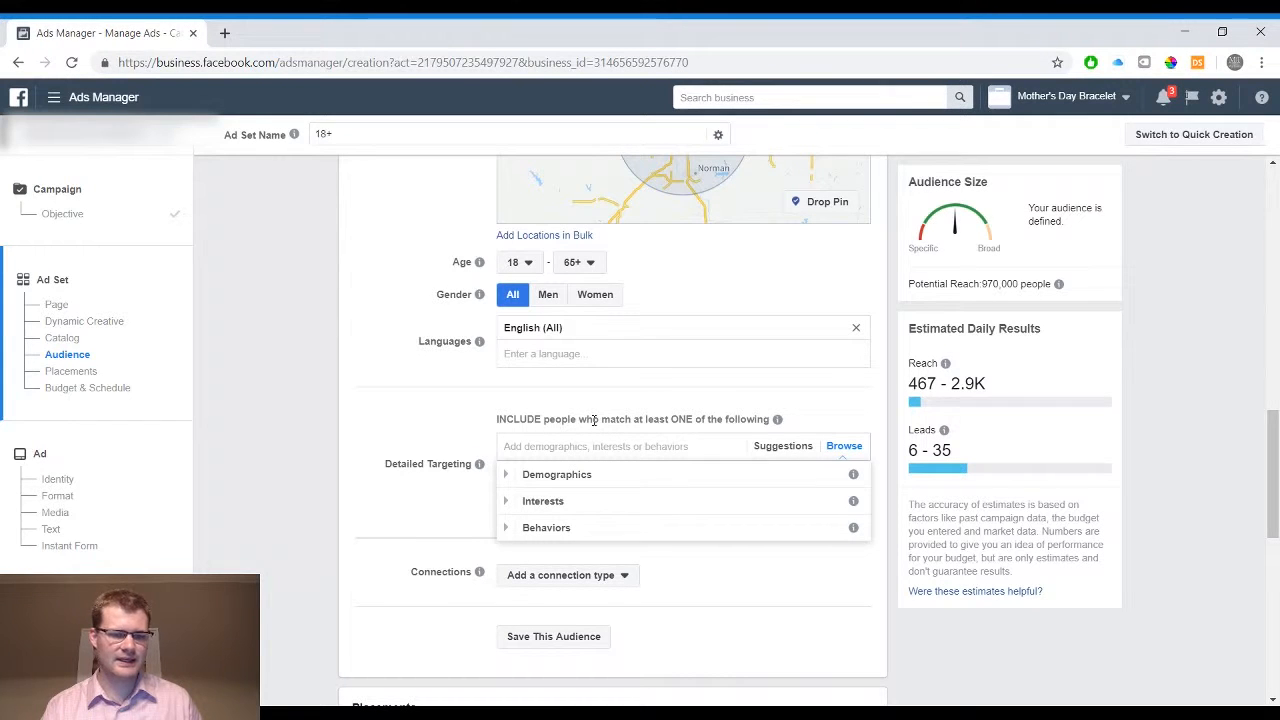
click(594, 420)
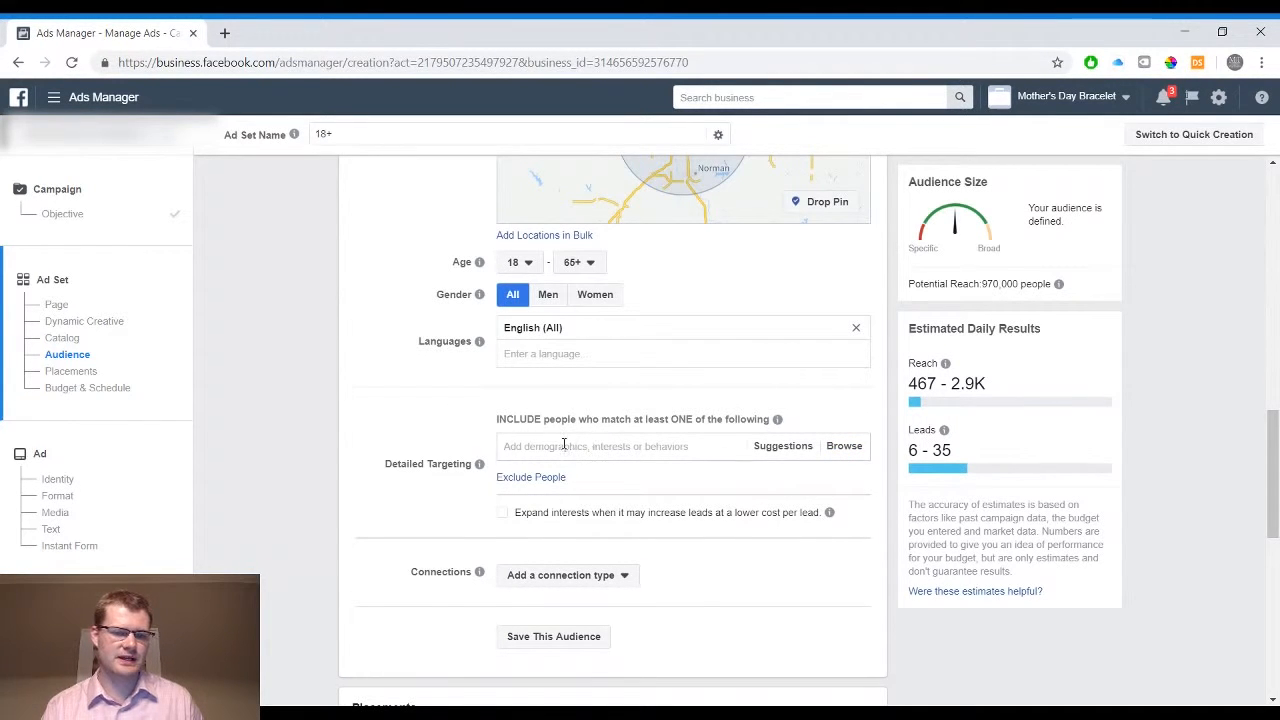
Restrict the audience's gender to Women
click(564, 444)
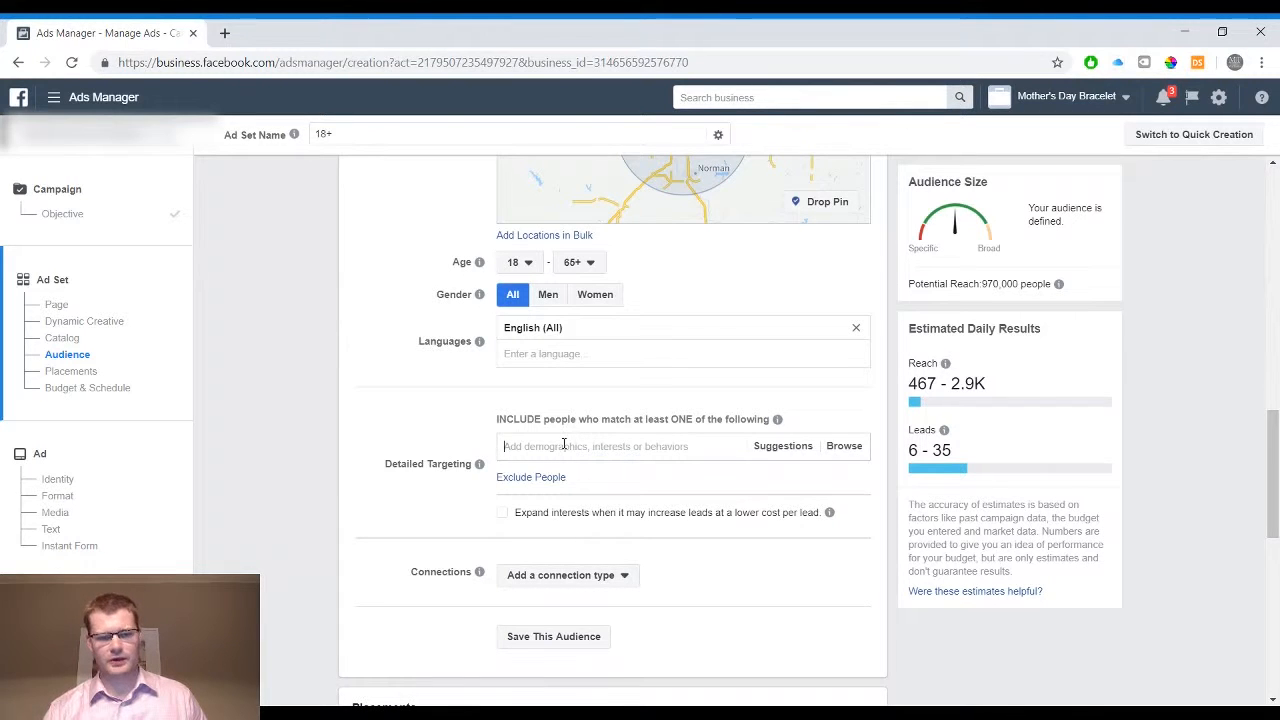
scroll(446, 400, up, 1)
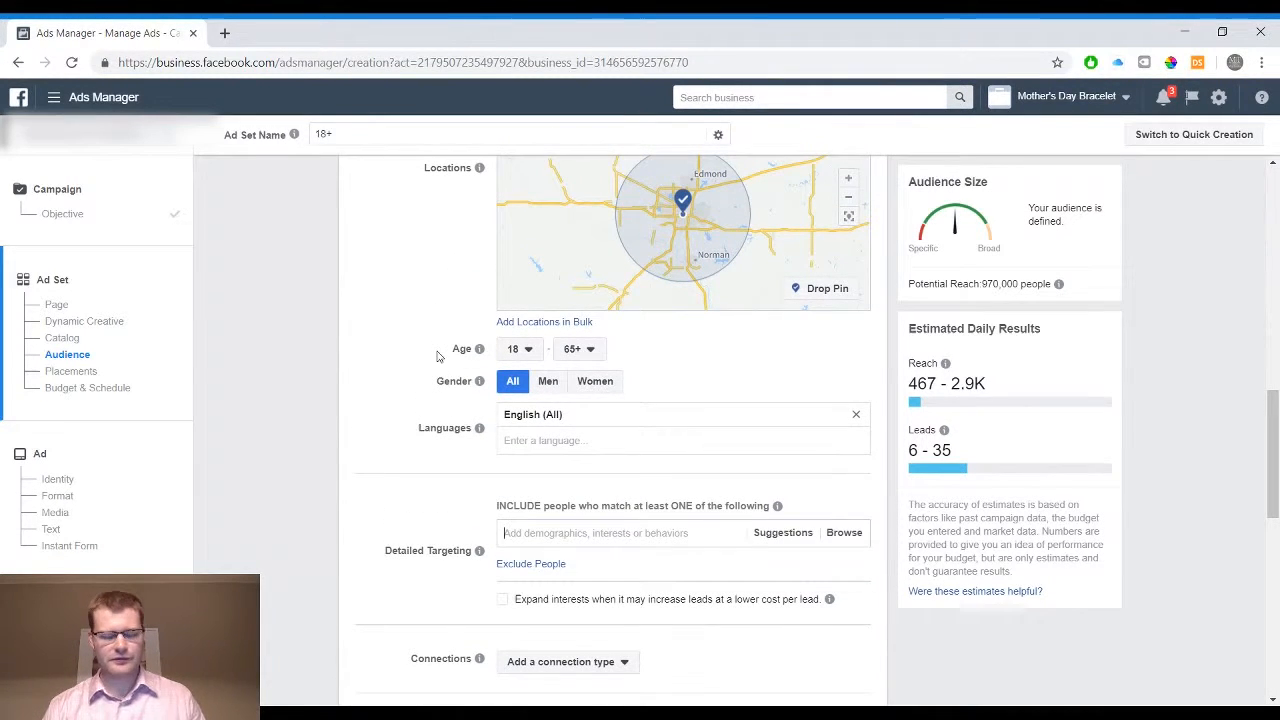
click(595, 381)
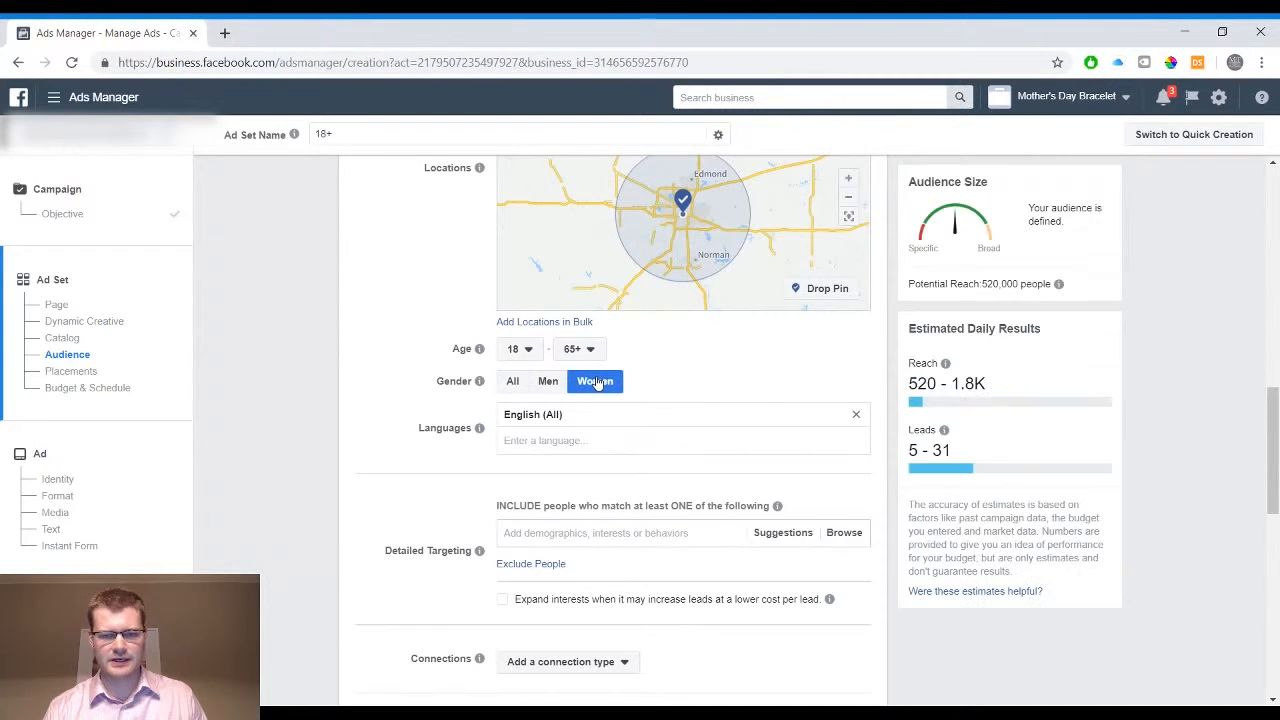
Search detailed targeting for "gel" and include the Gel nails interest
click(570, 533)
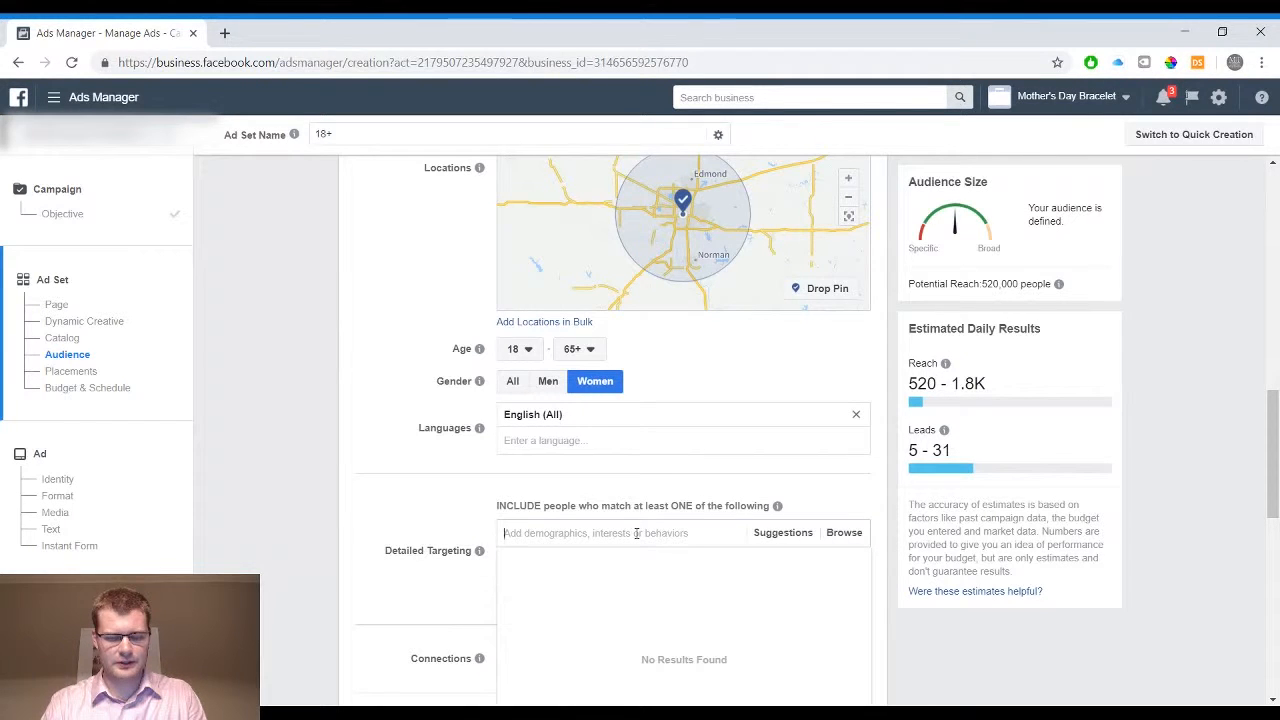
text(gel)
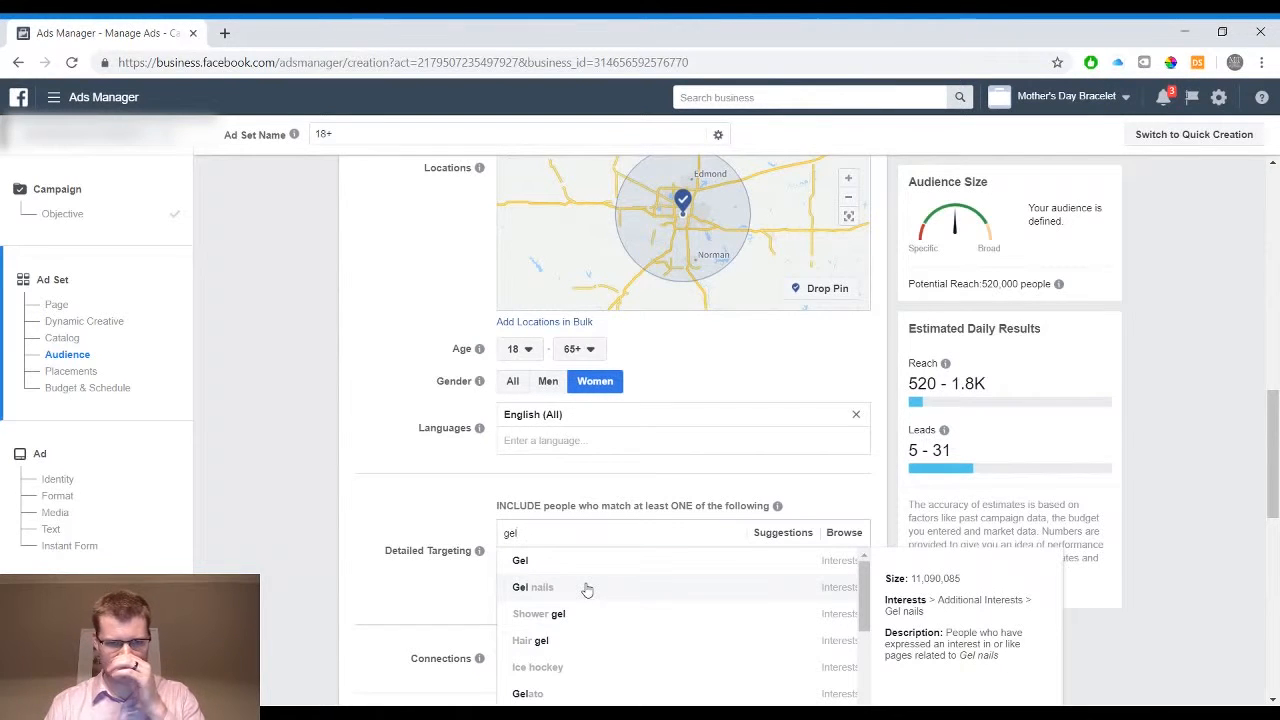
click(587, 590)
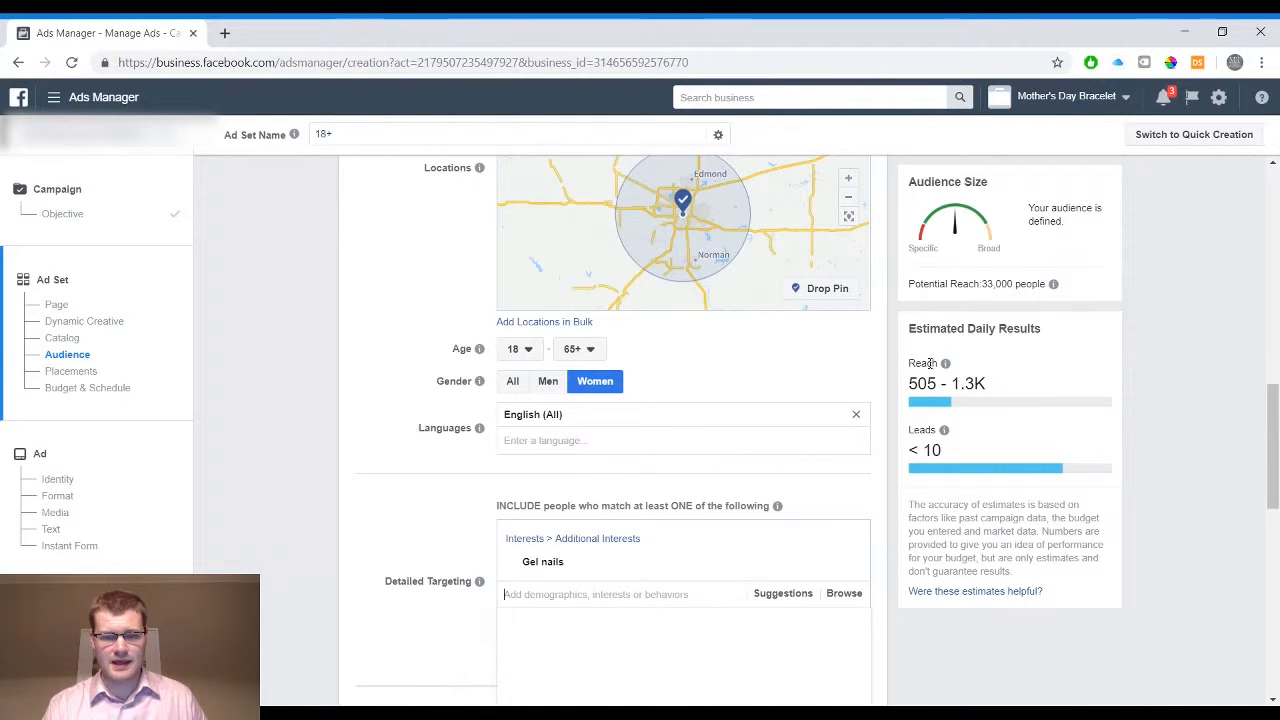
mouse_move(1056, 288)
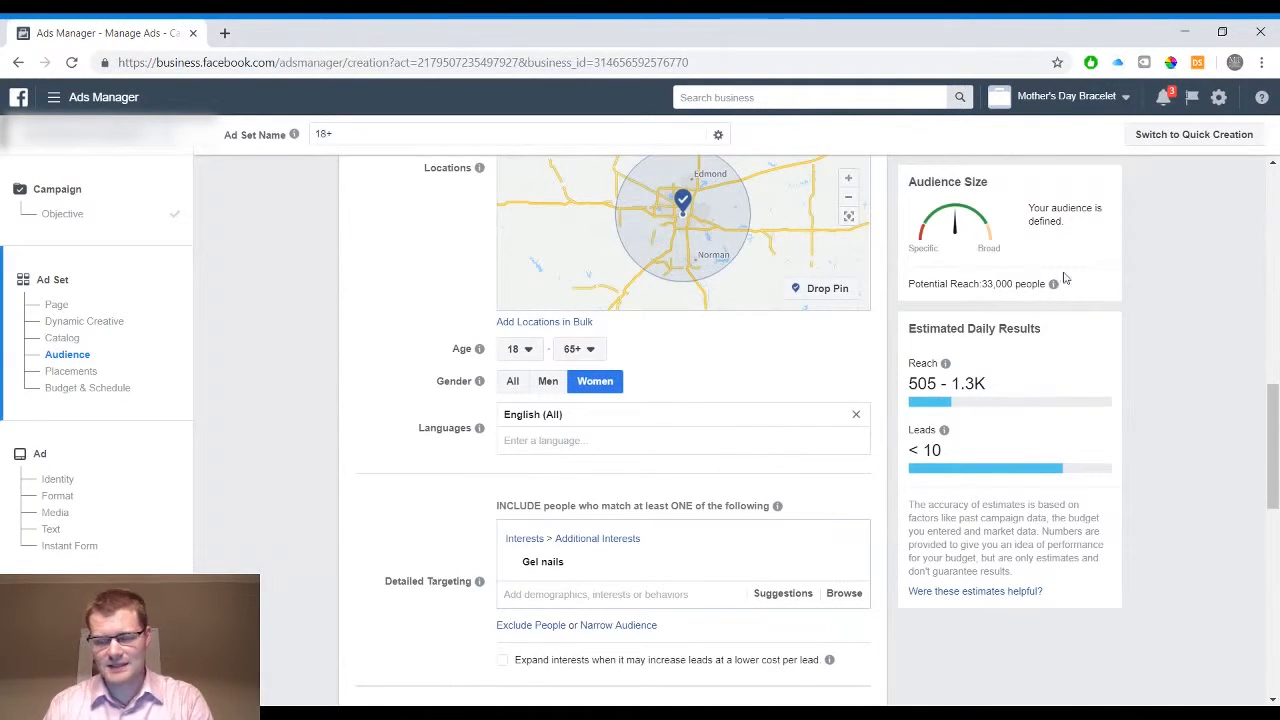
Try including the Beauty interest alongside Gel nails in the detailed targeting, and remove Beauty again
scroll(778, 448, up, 1)
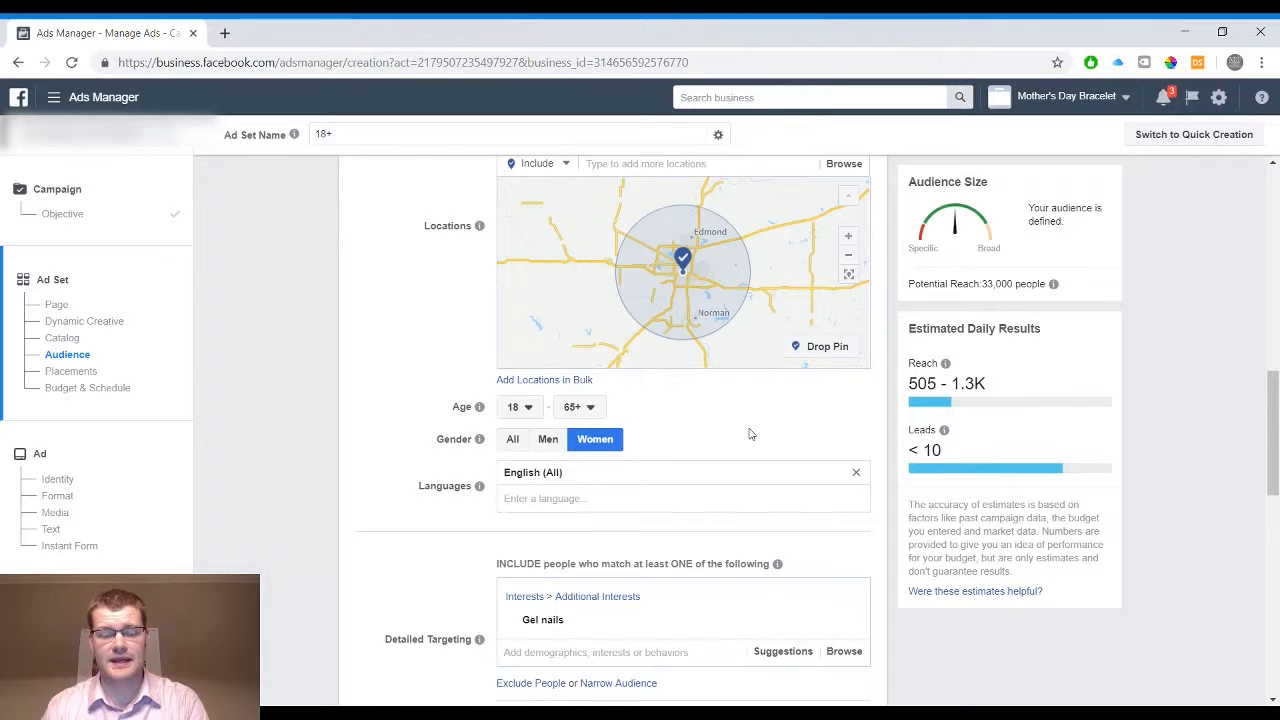
scroll(751, 434, down, 1)
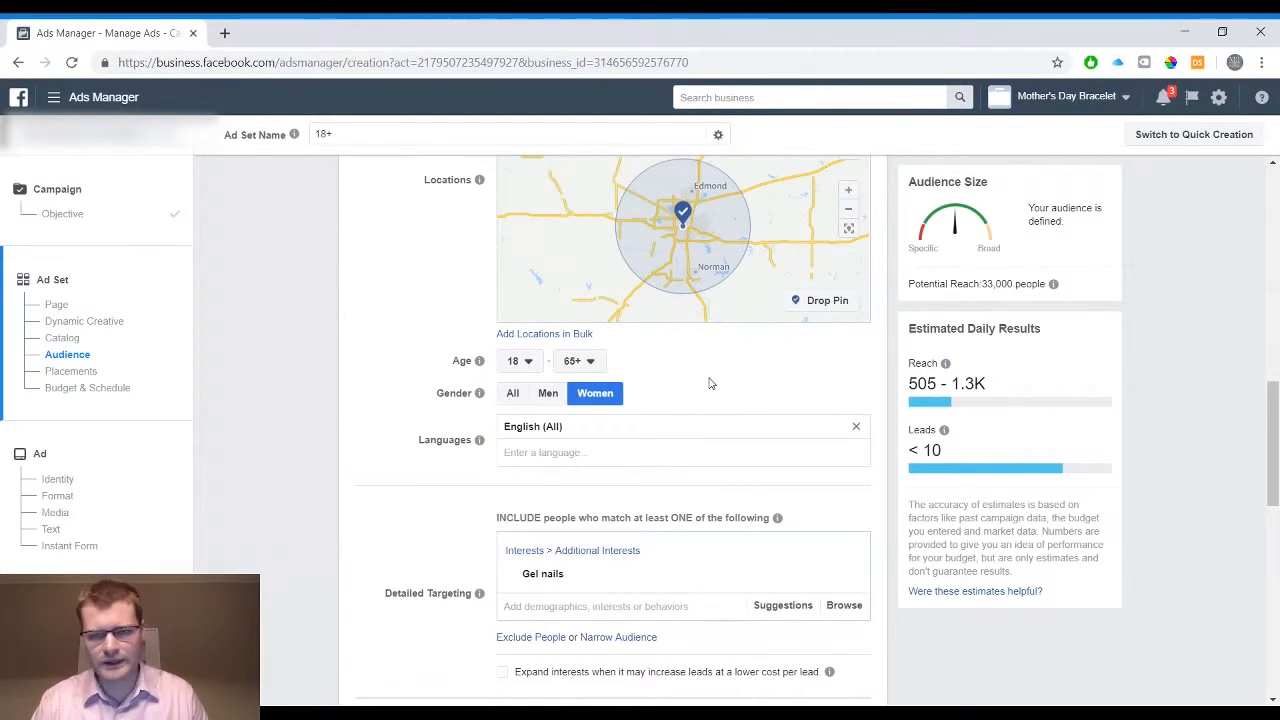
scroll(709, 383, down, 1)
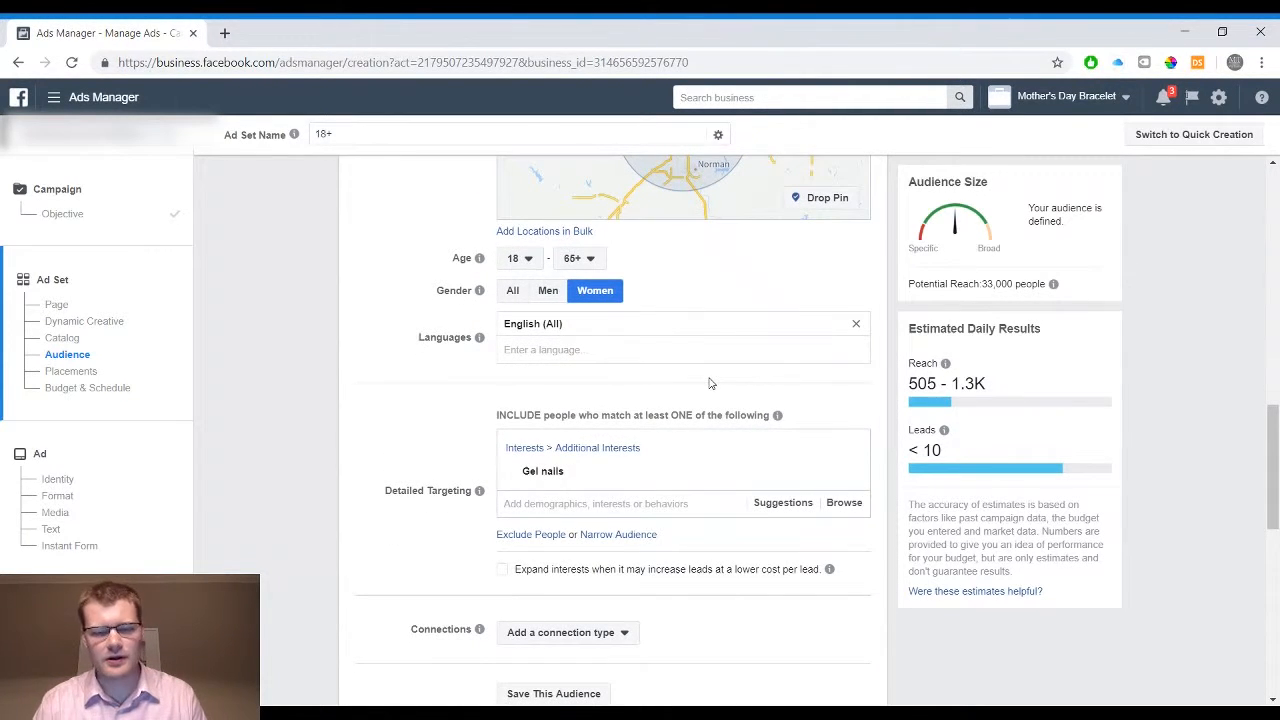
scroll(436, 372, down, 1)
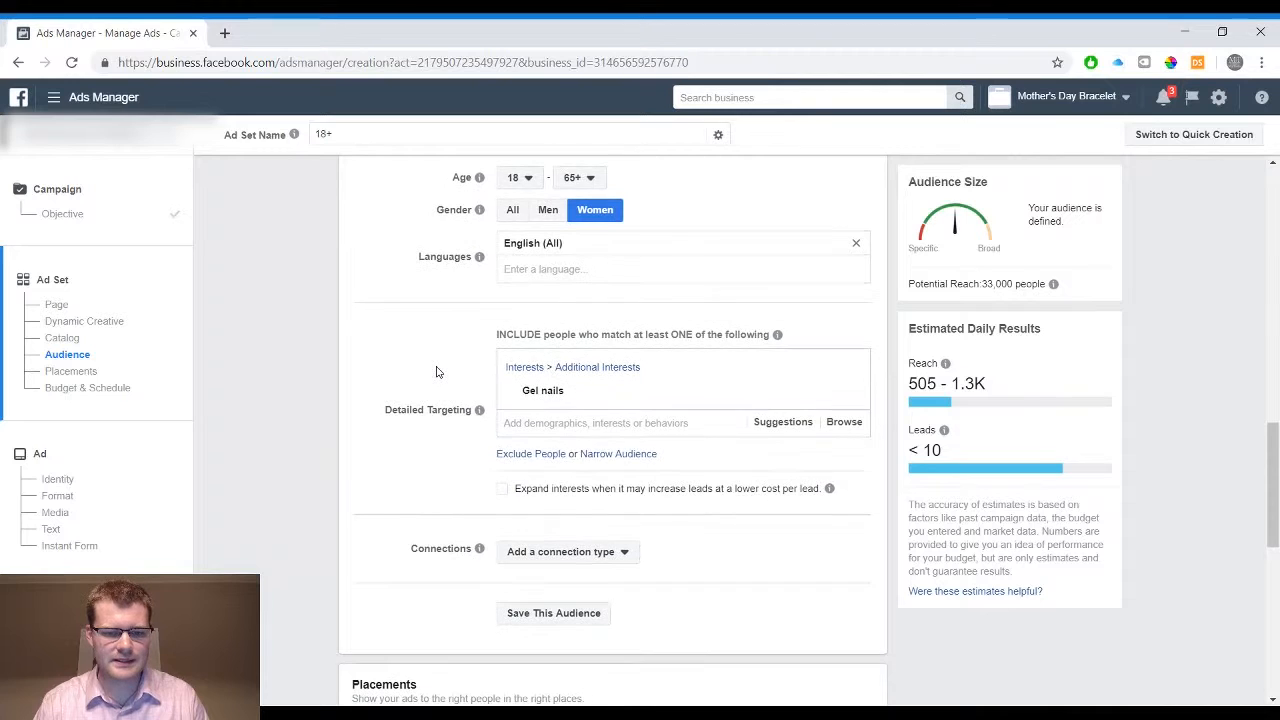
click(636, 421)
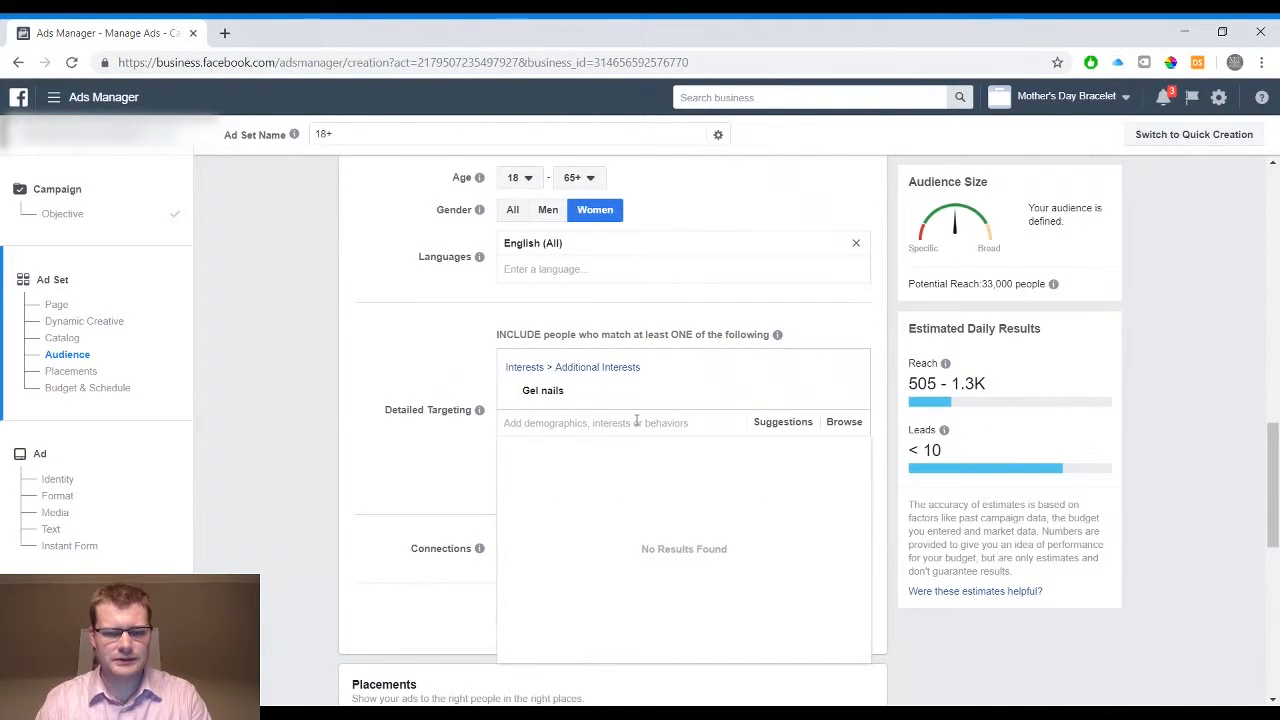
text(beauty)
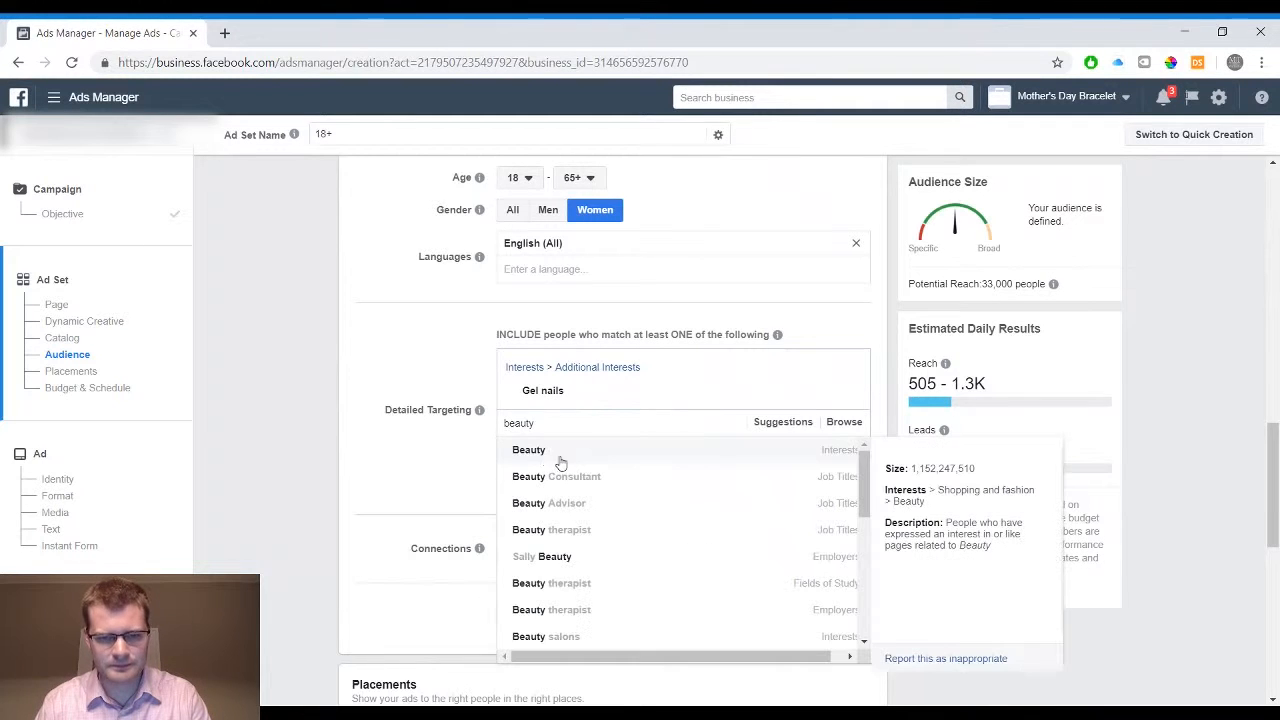
click(552, 458)
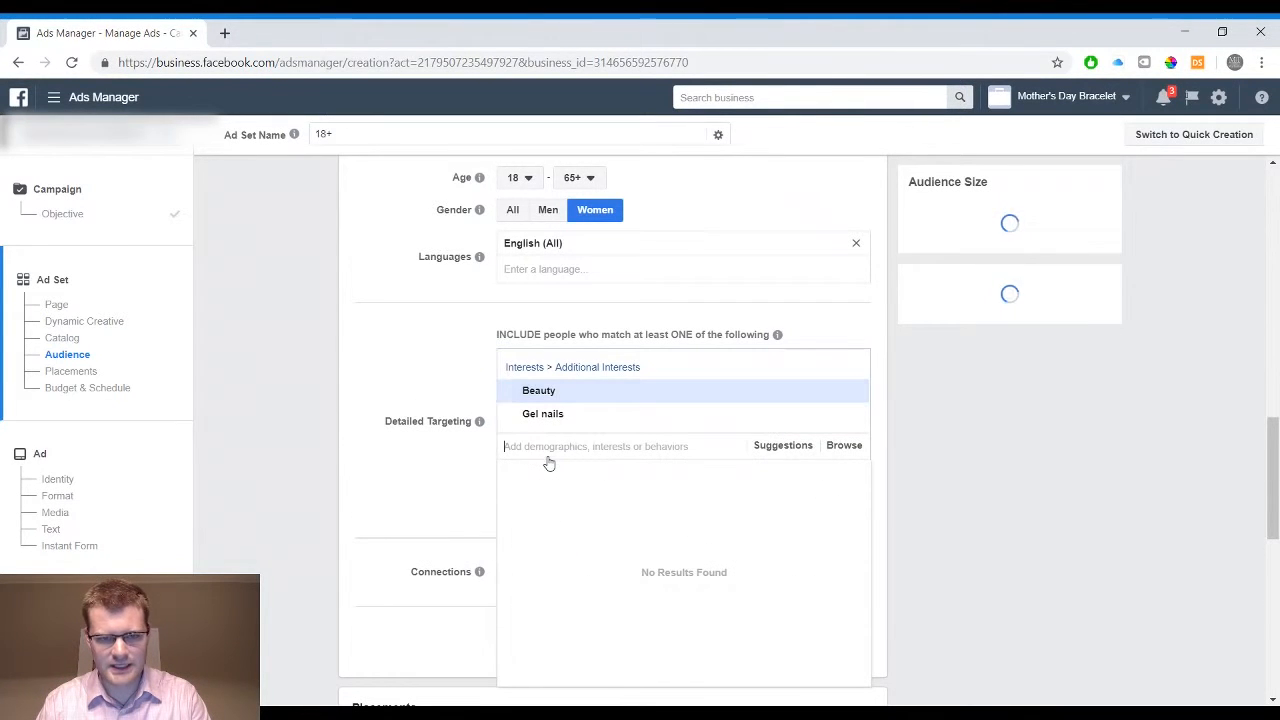
click(443, 361)
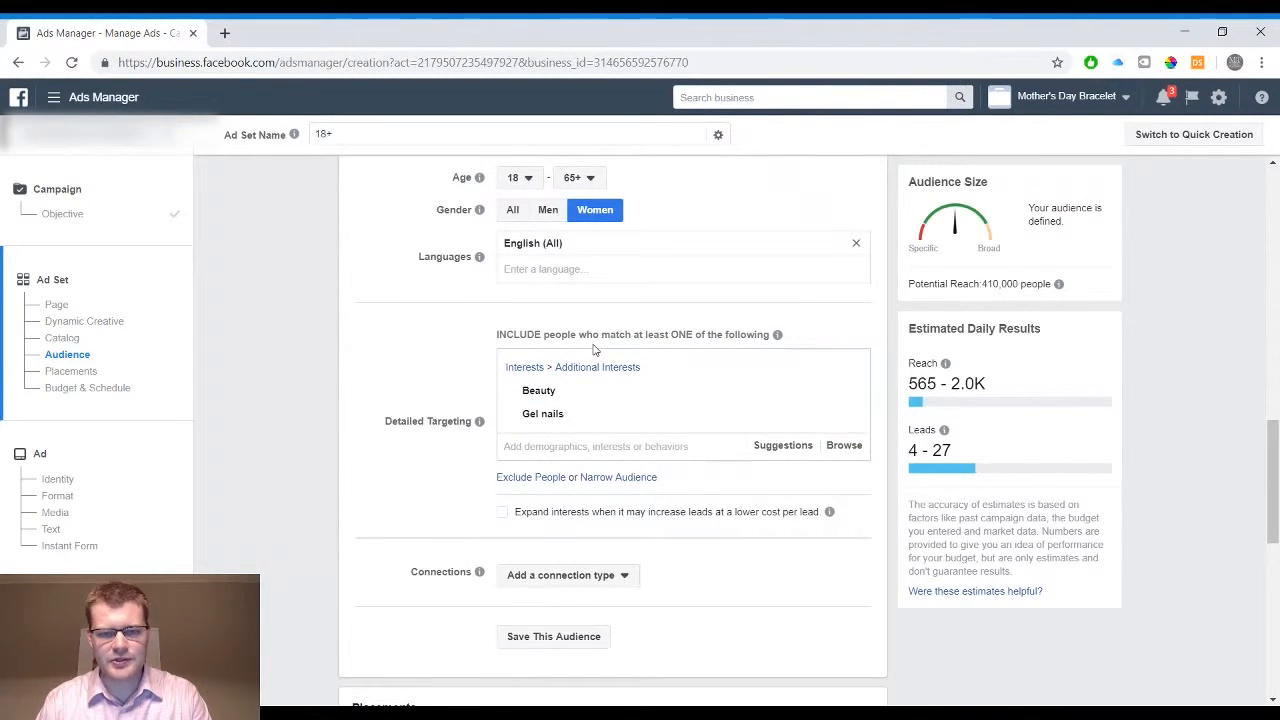
mouse_move(586, 409)
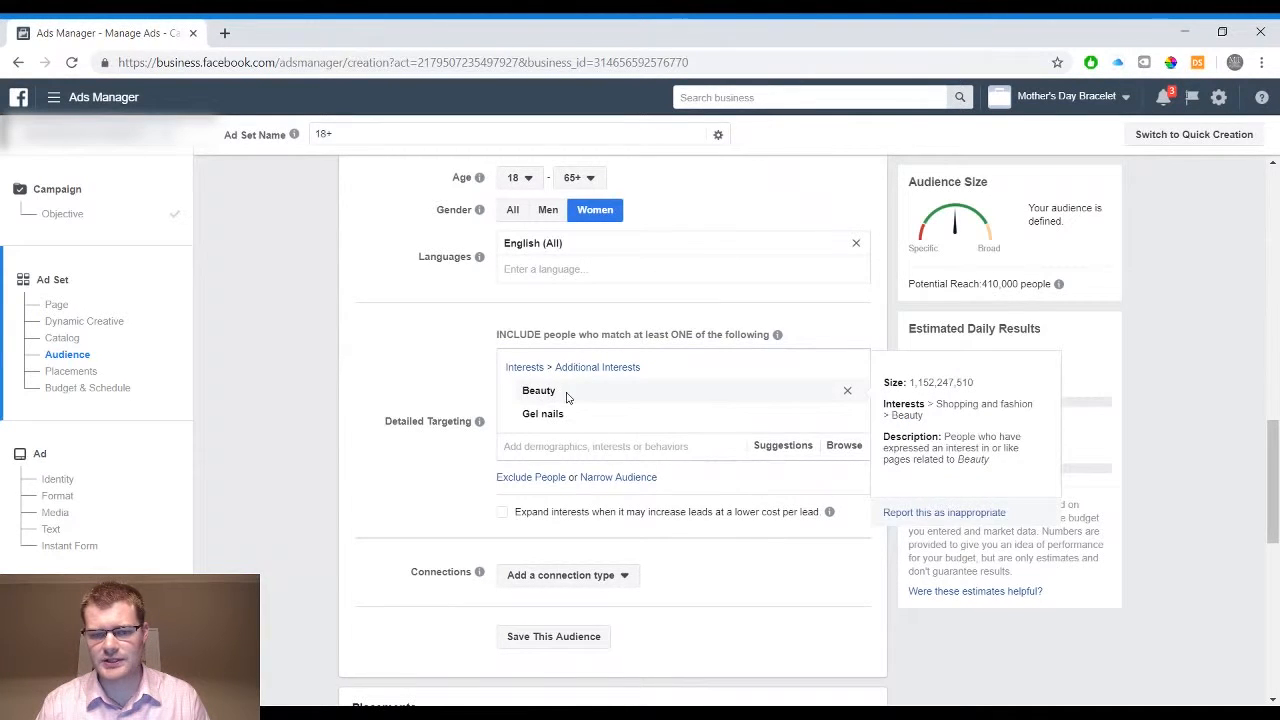
click(849, 392)
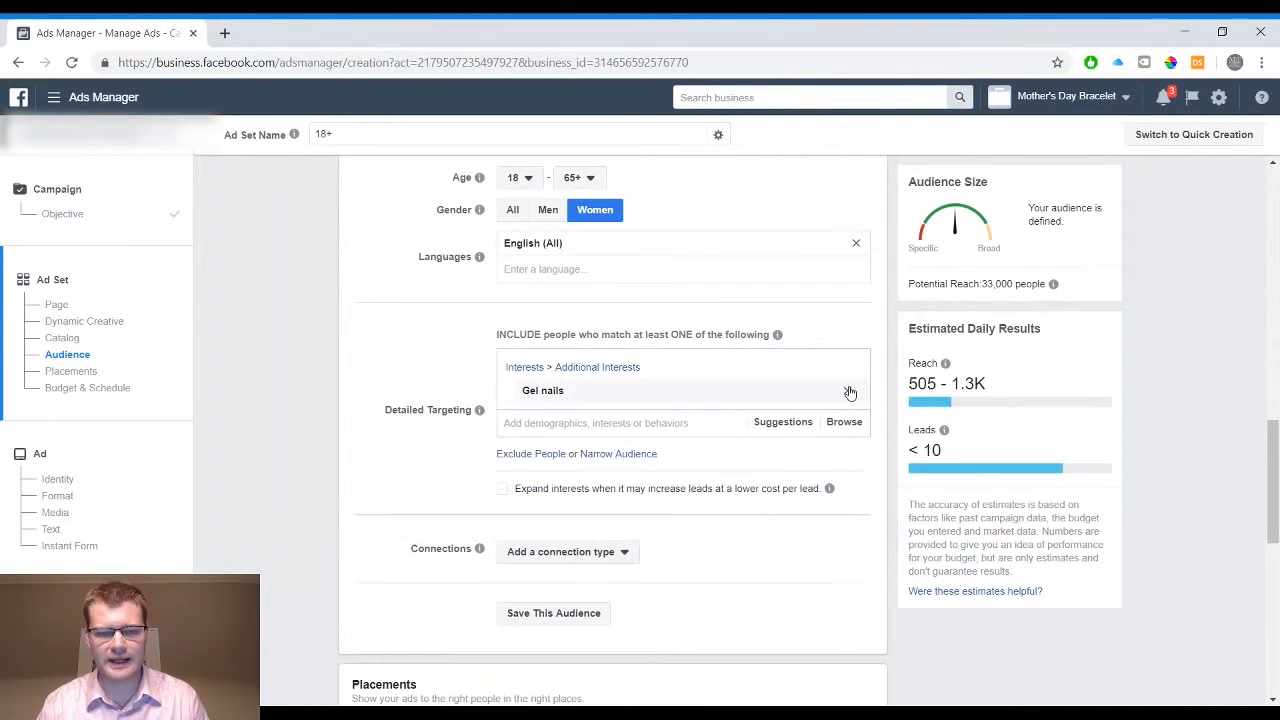
Narrow the detailed targeting so people who match Gel nails must also match the Beauty interest
click(615, 455)
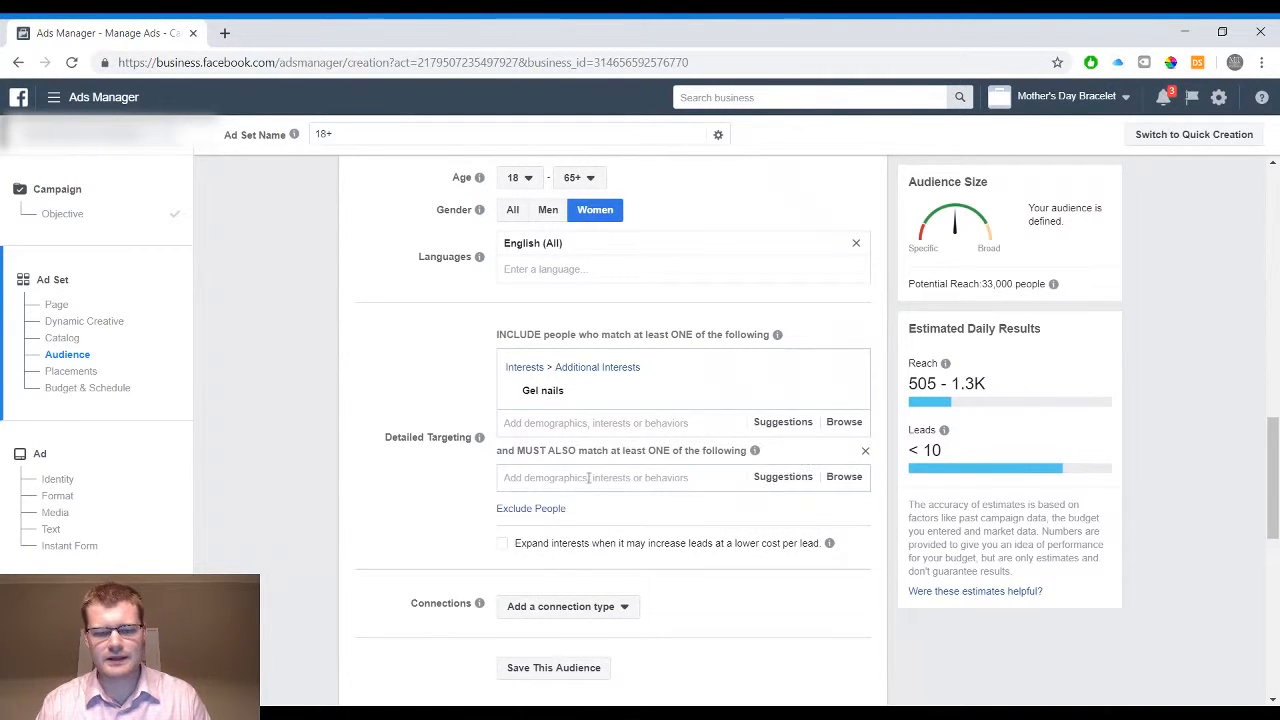
text(beauty)
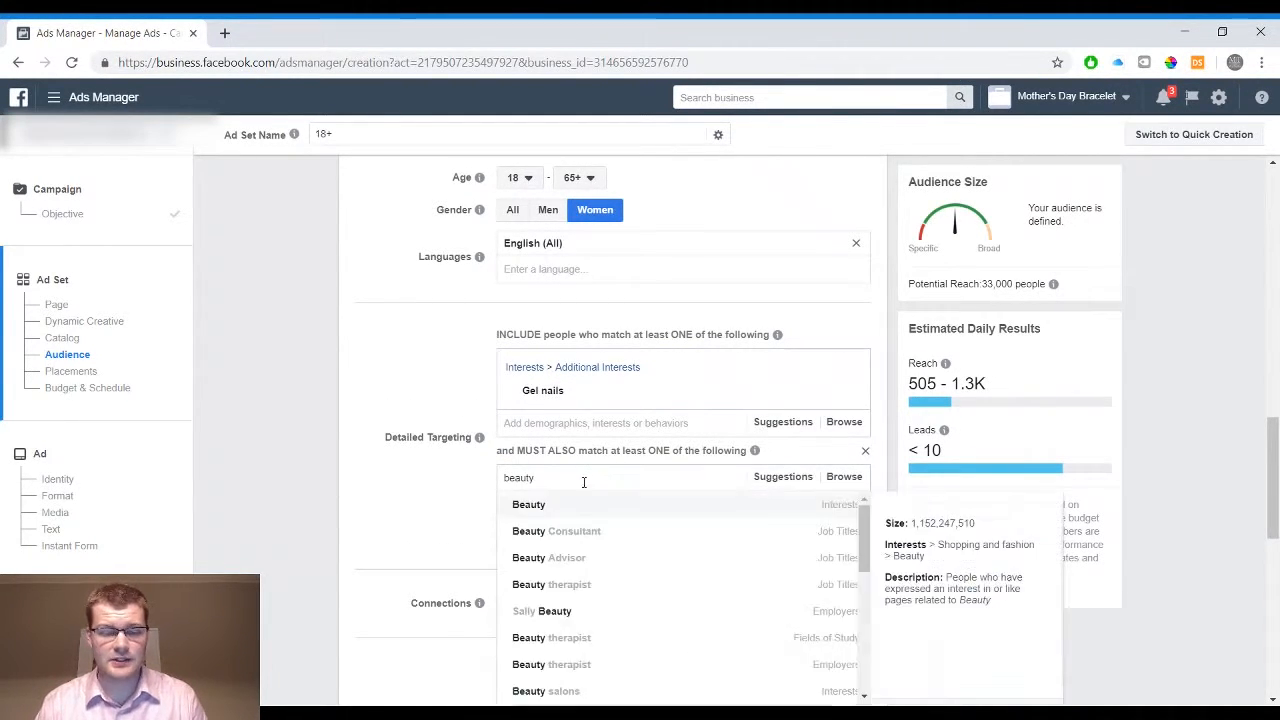
click(565, 508)
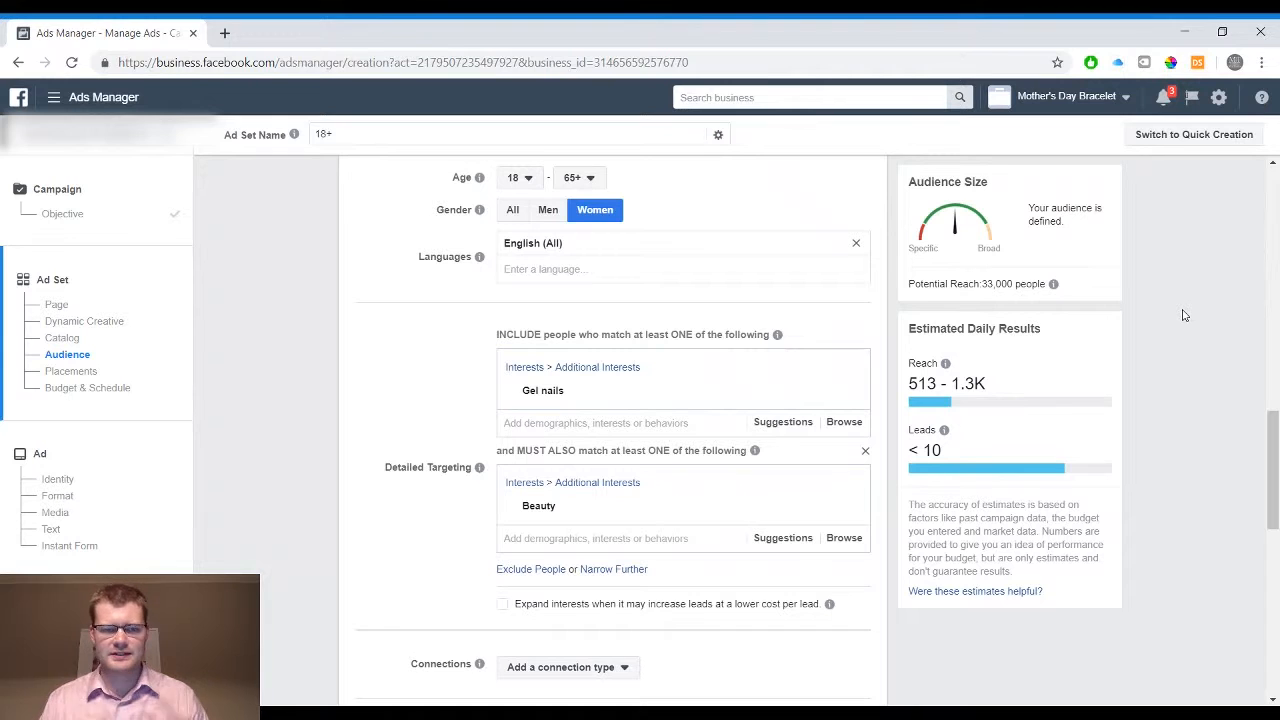
Review the connection types available for the audience and close the list without choosing one
scroll(1183, 315, down, 1)
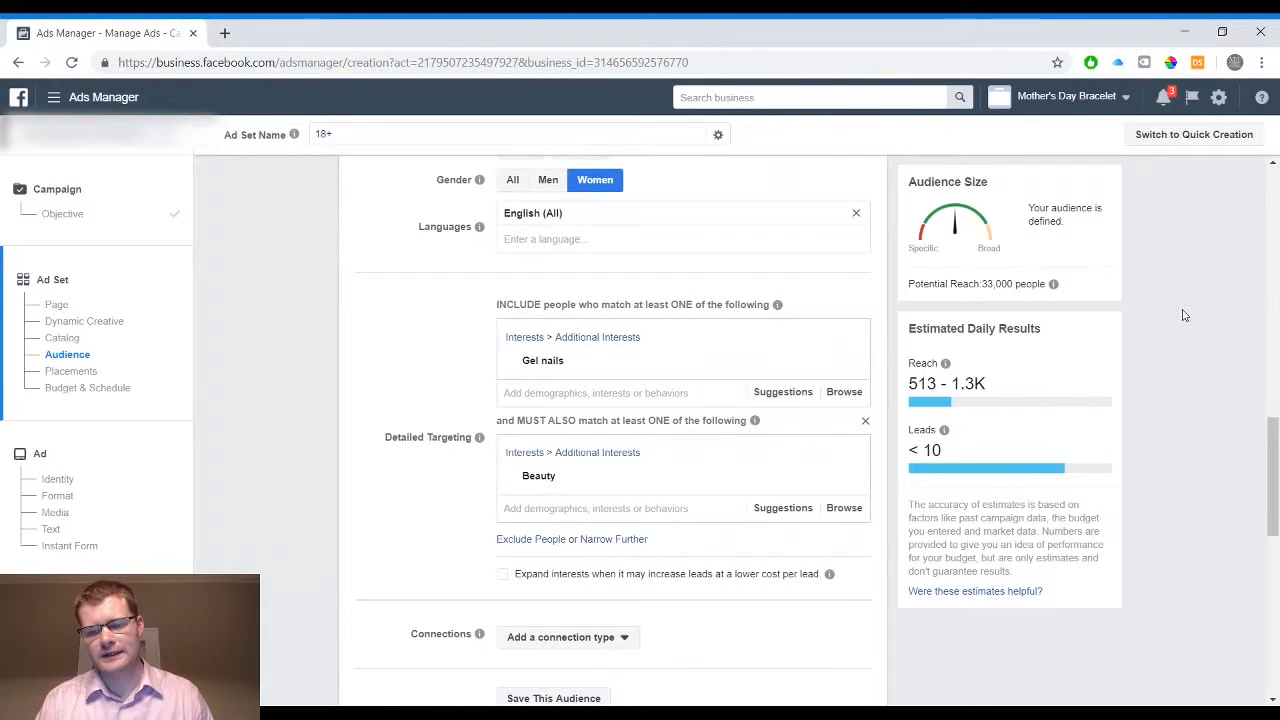
scroll(1183, 315, down, 1)
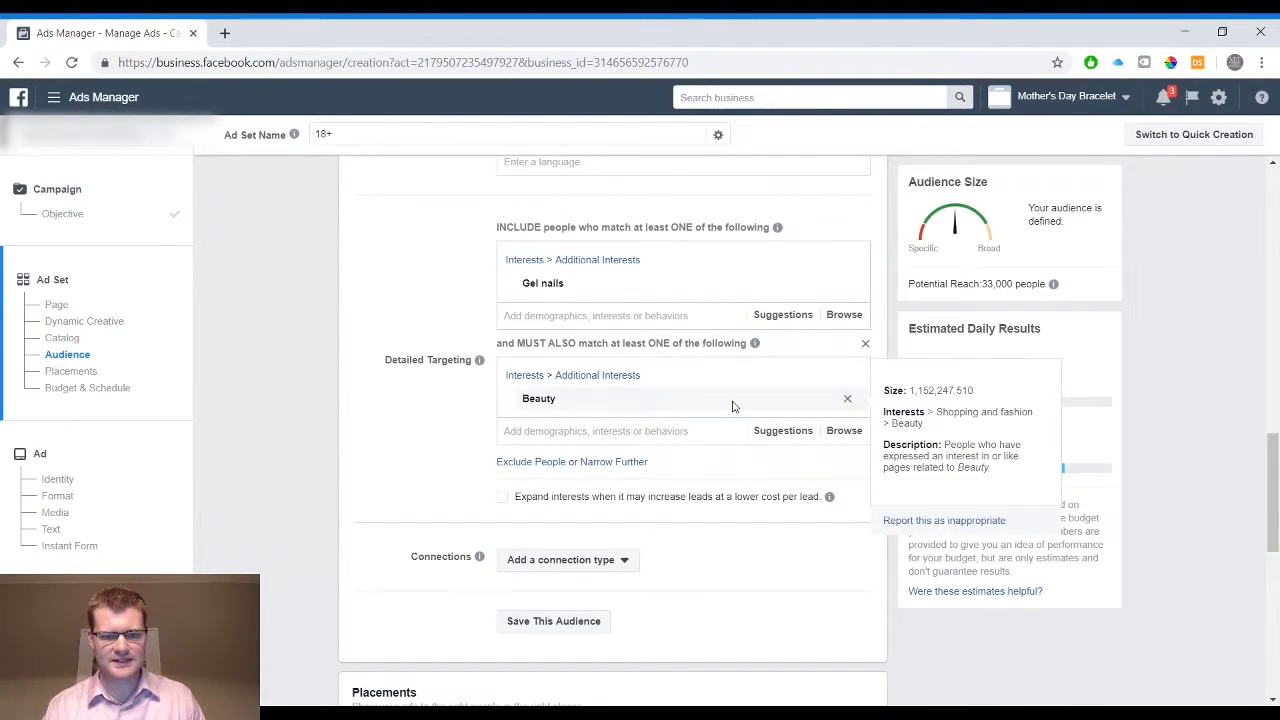
scroll(733, 404, down, 2)
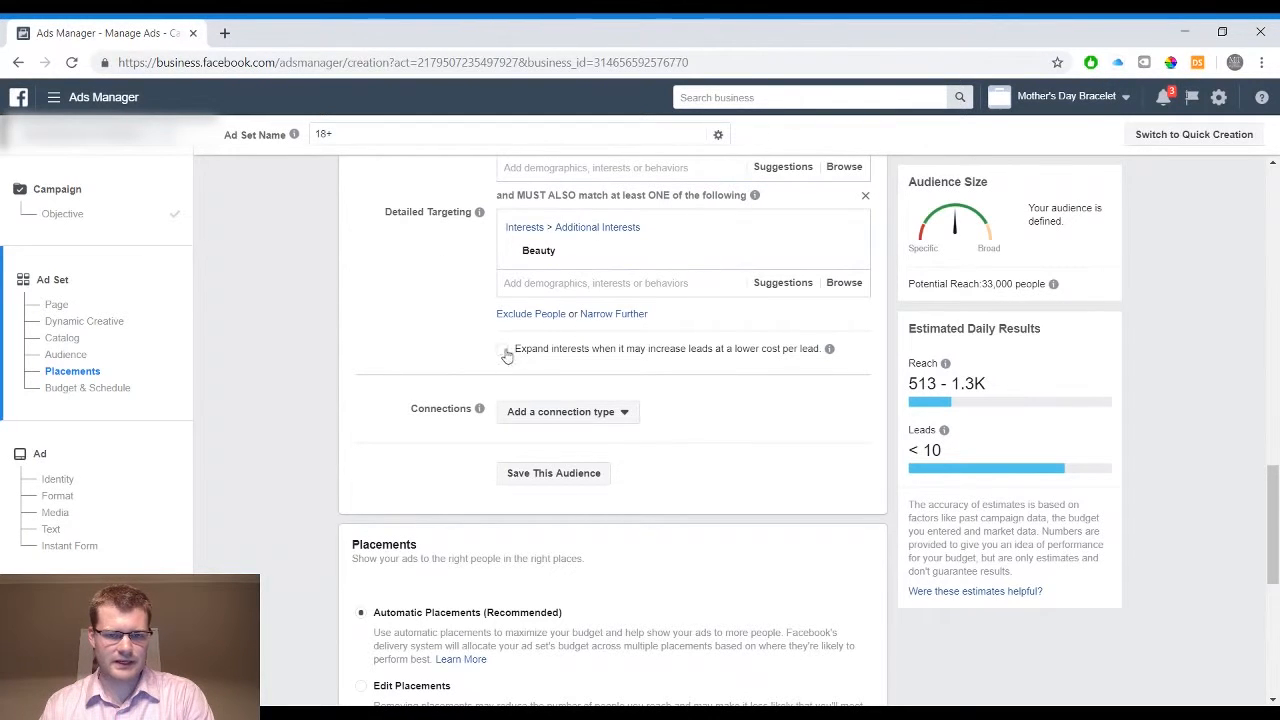
scroll(424, 317, down, 2)
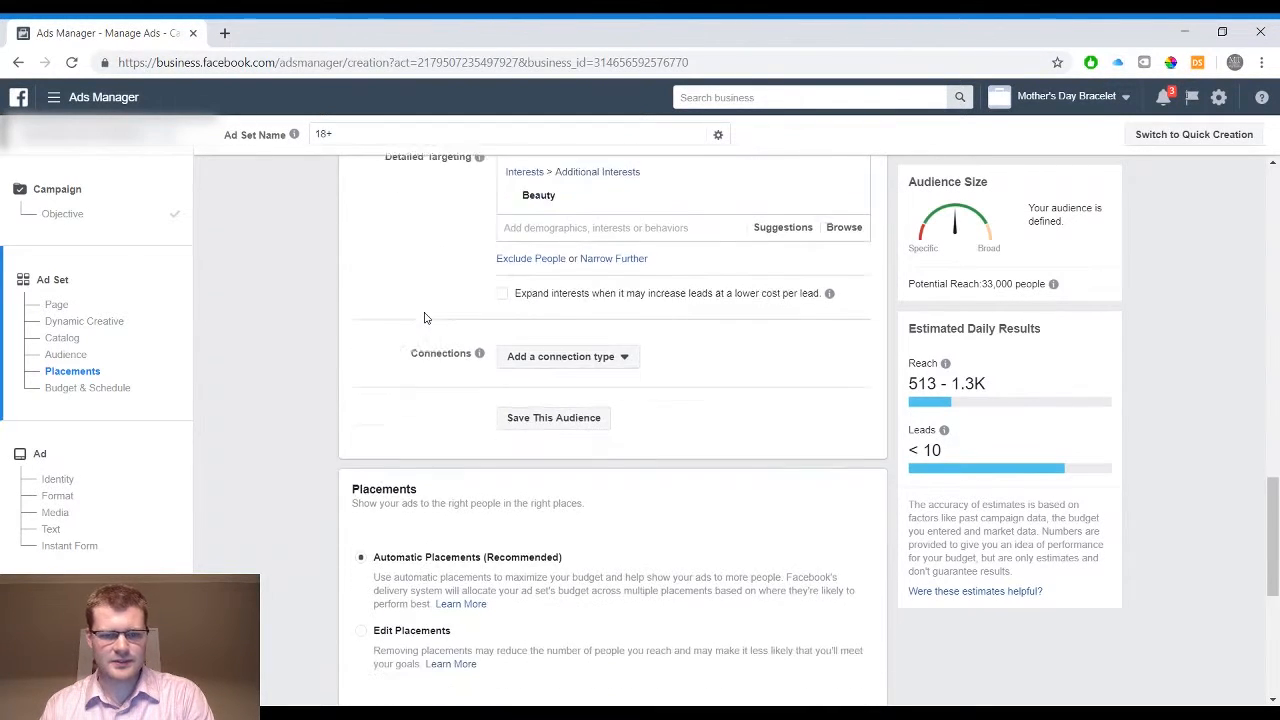
click(582, 342)
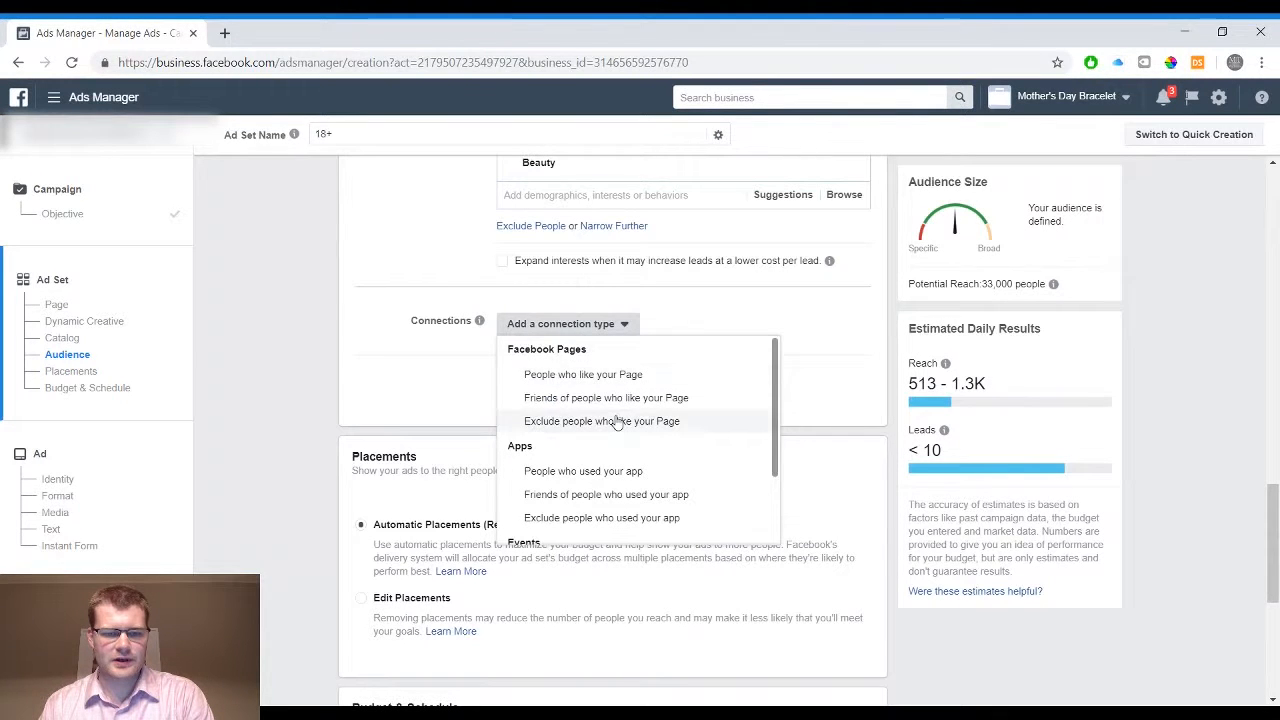
scroll(625, 437, down, 3)
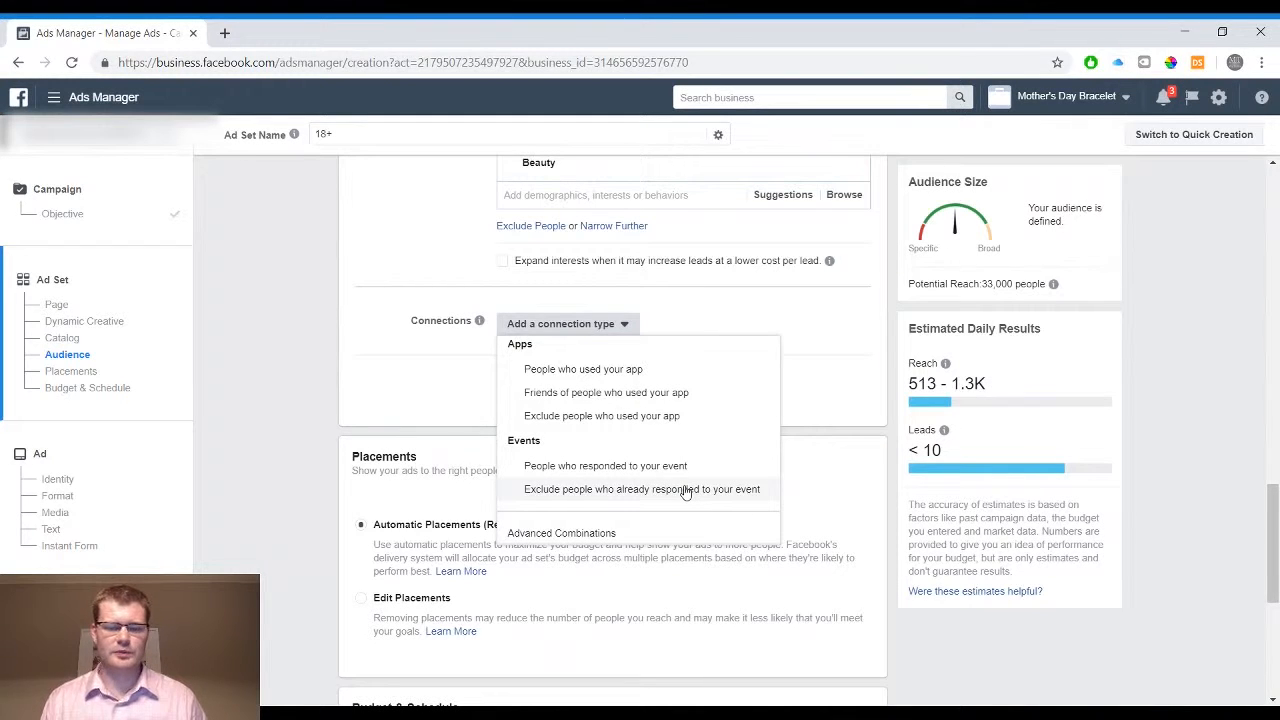
click(432, 395)
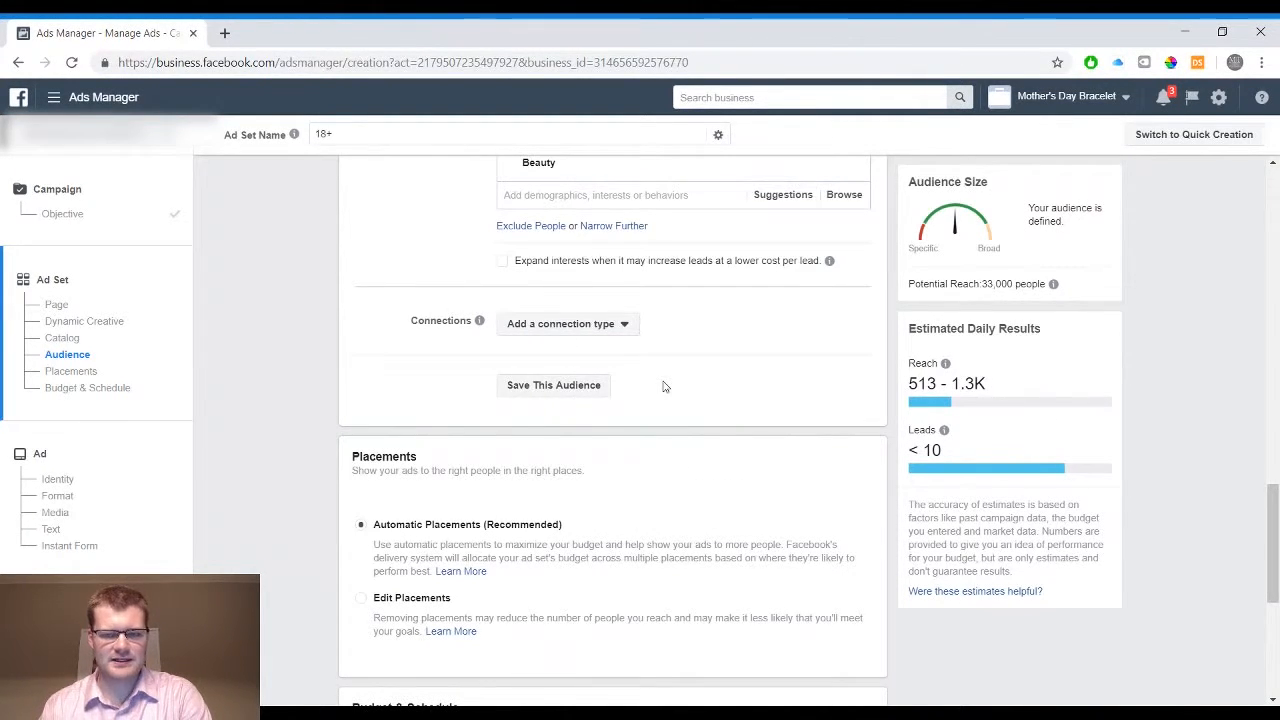
Switch the ad set from automatic placements to Edit Placements and check the device type options
scroll(663, 387, down, 2)
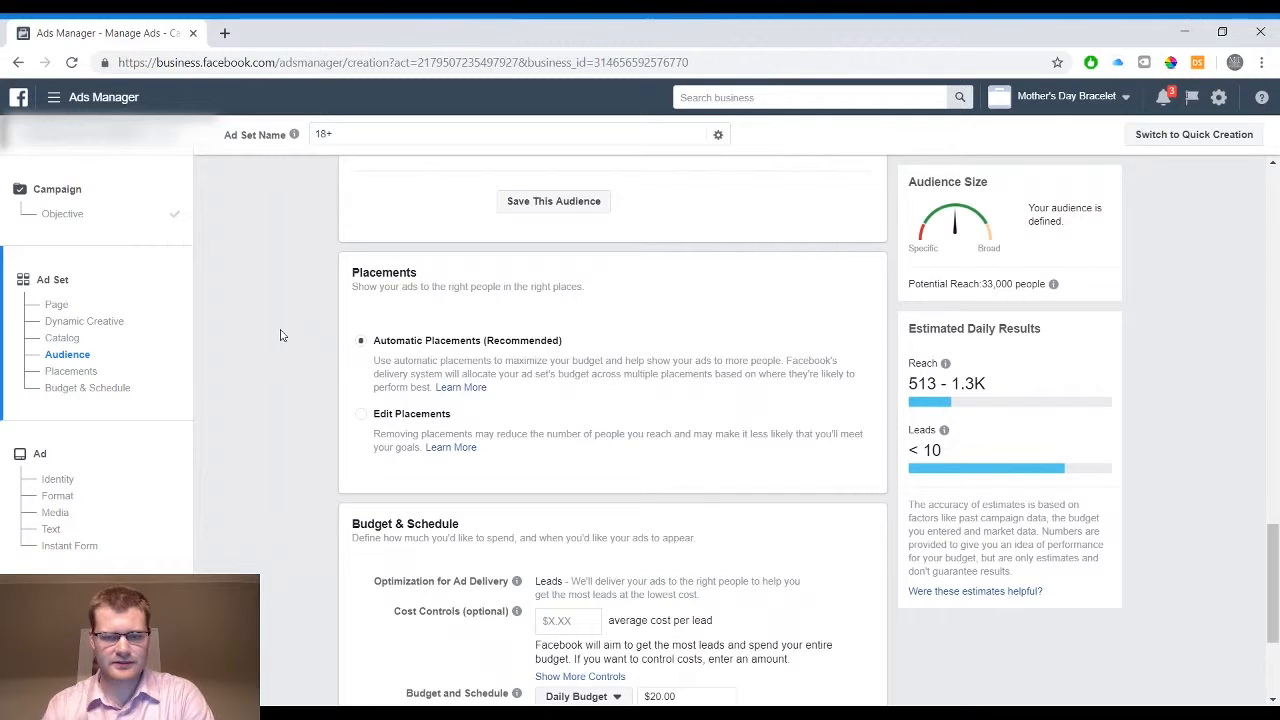
click(360, 416)
scroll(291, 363, down, 2)
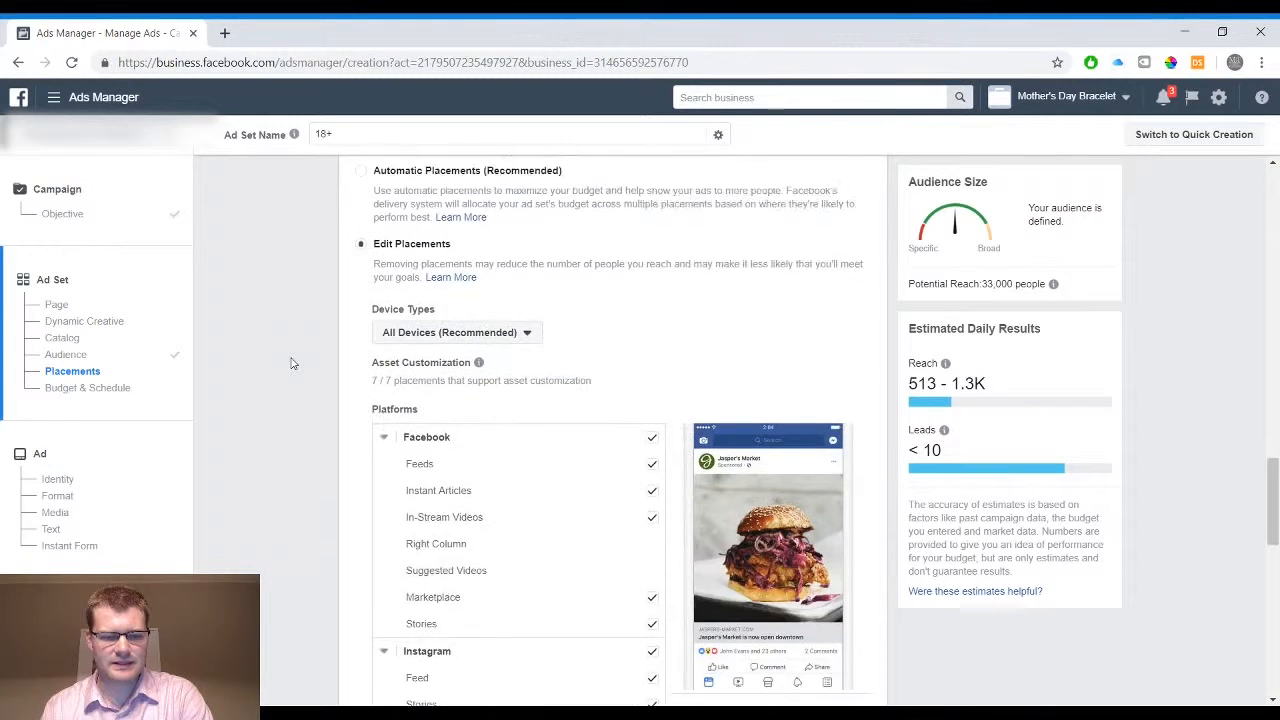
scroll(291, 363, down, 1)
click(480, 288)
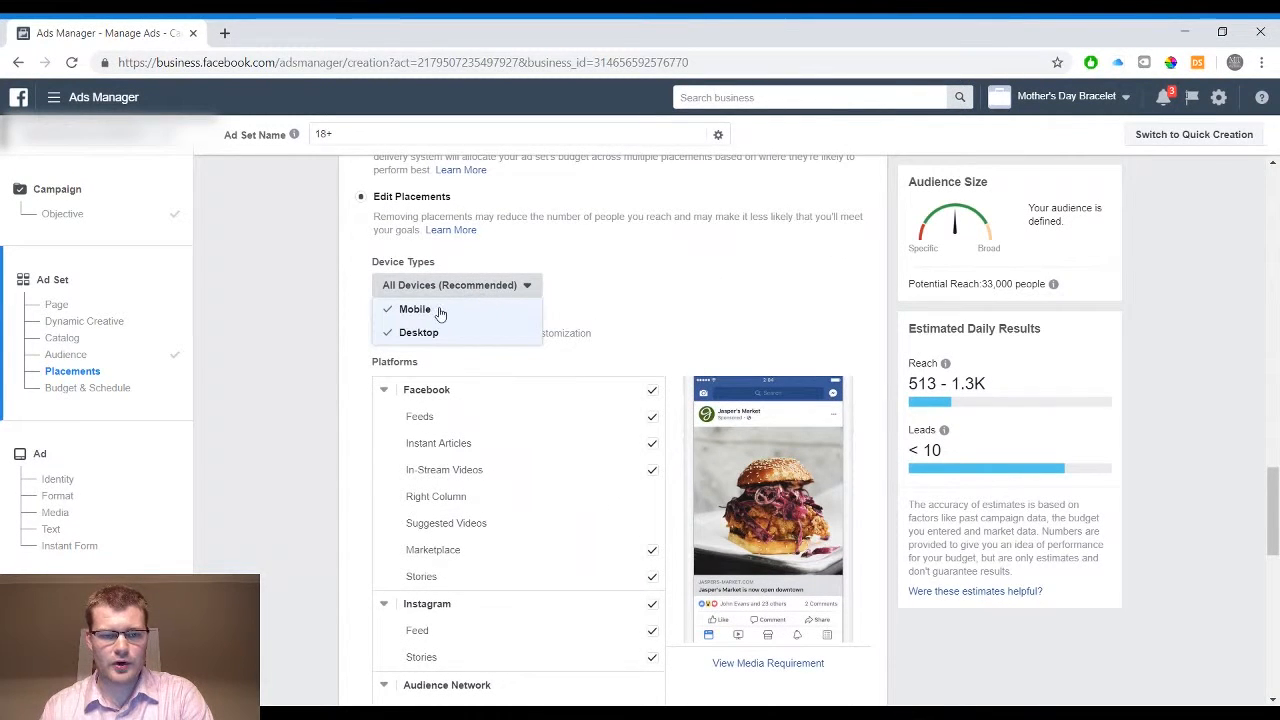
click(600, 271)
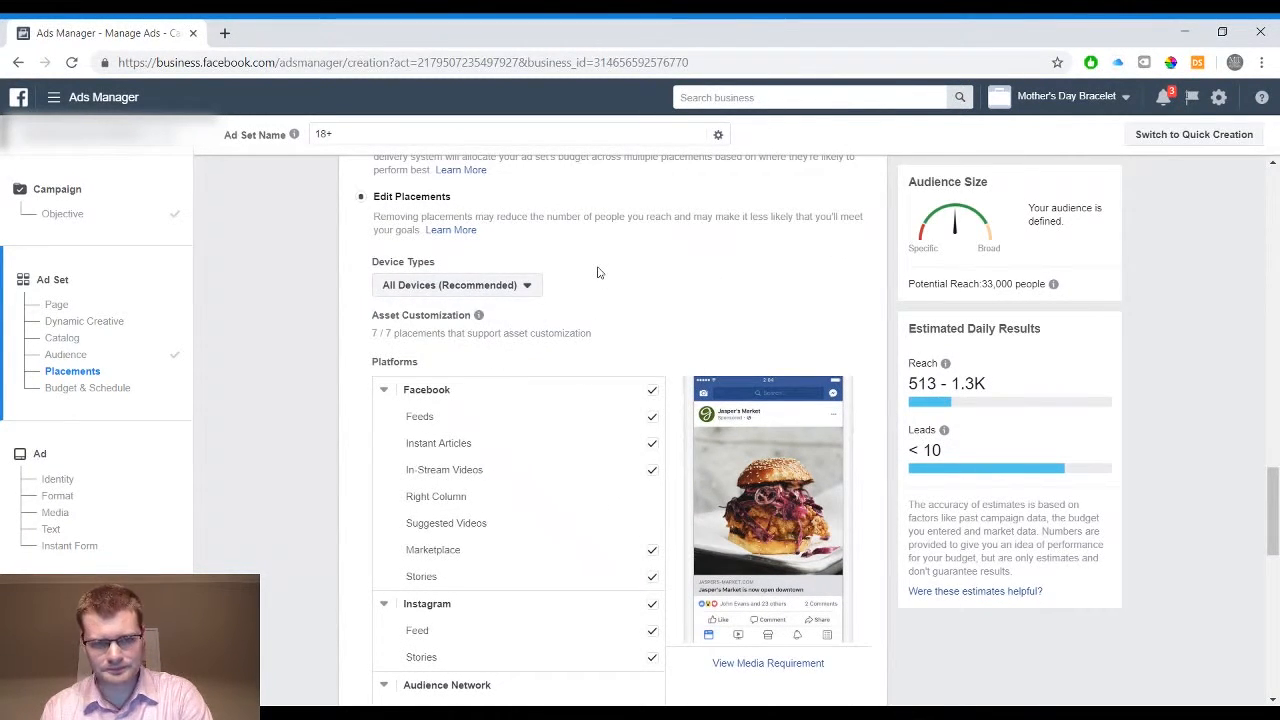
Examine the placements offered per platform and the specific mobile device options, keeping the current selection
scroll(598, 272, down, 3)
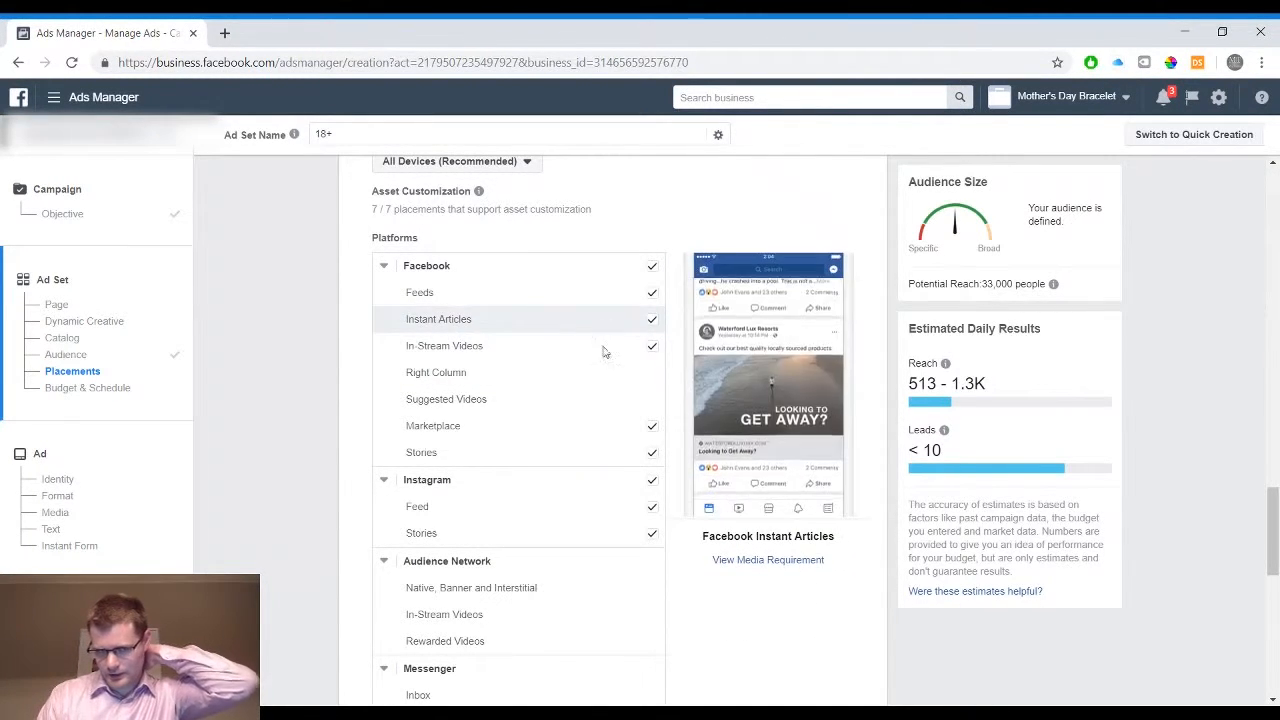
scroll(594, 471, down, 2)
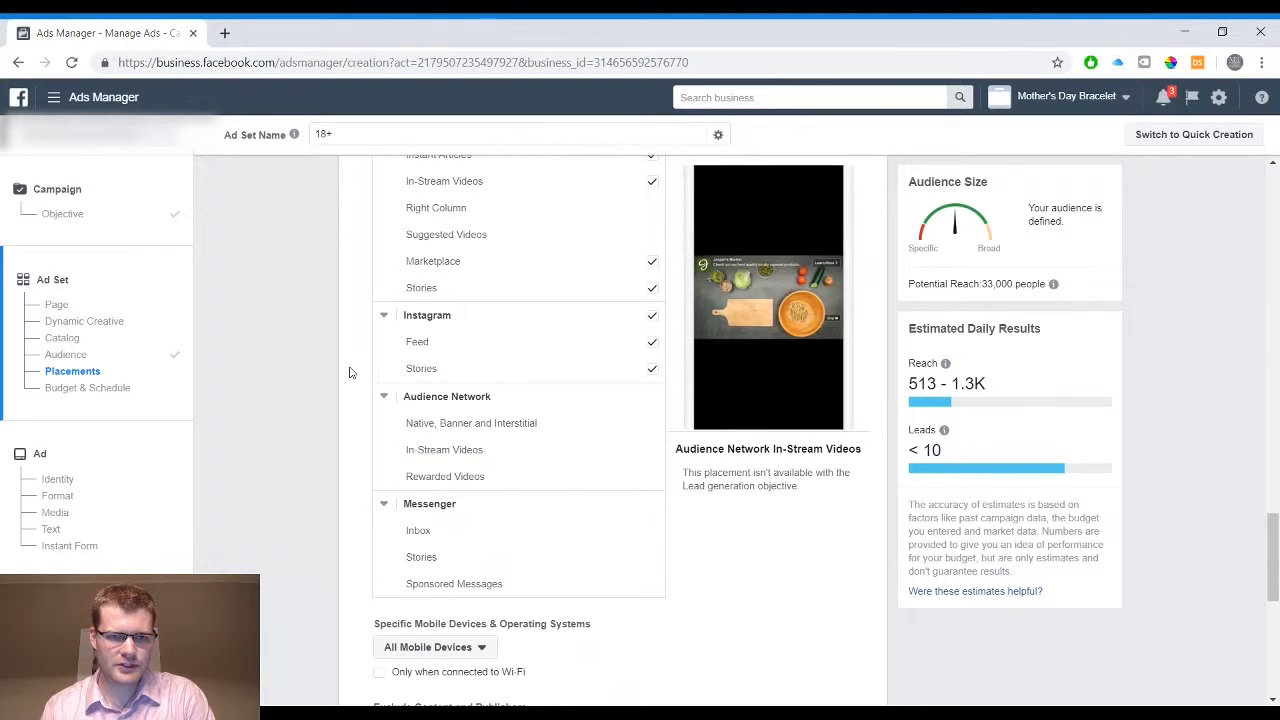
scroll(349, 372, down, 2)
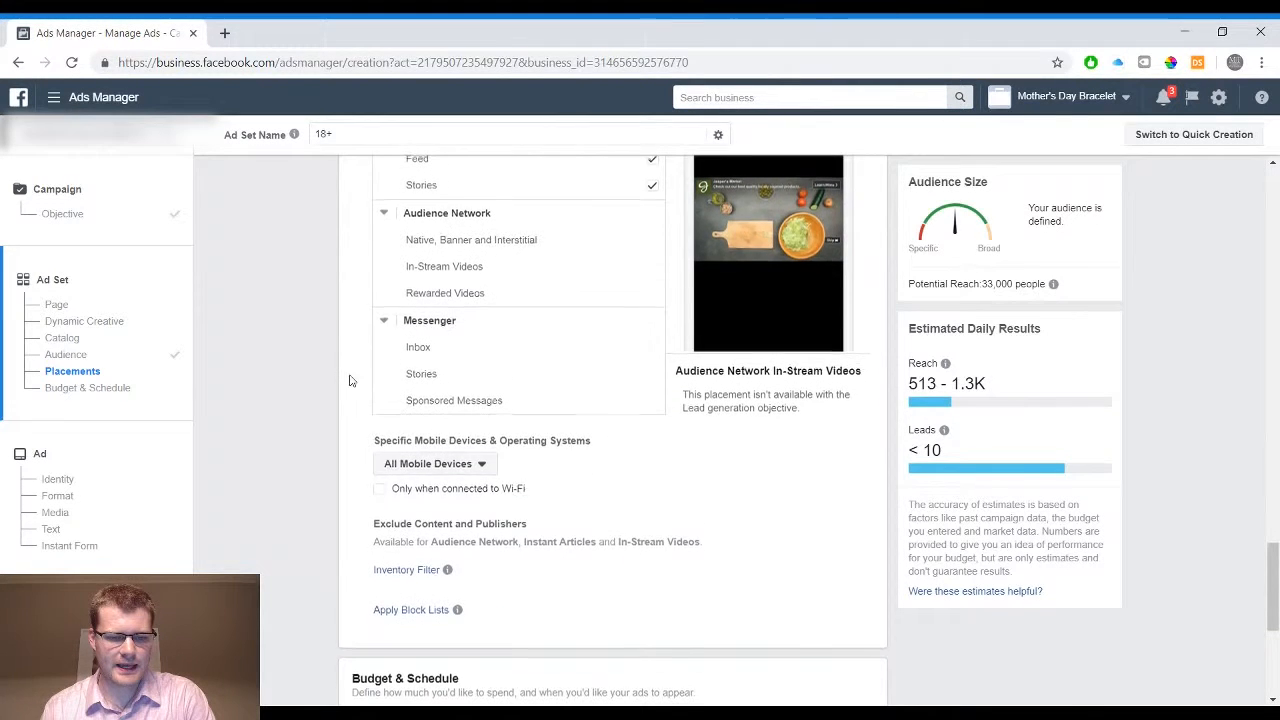
click(439, 465)
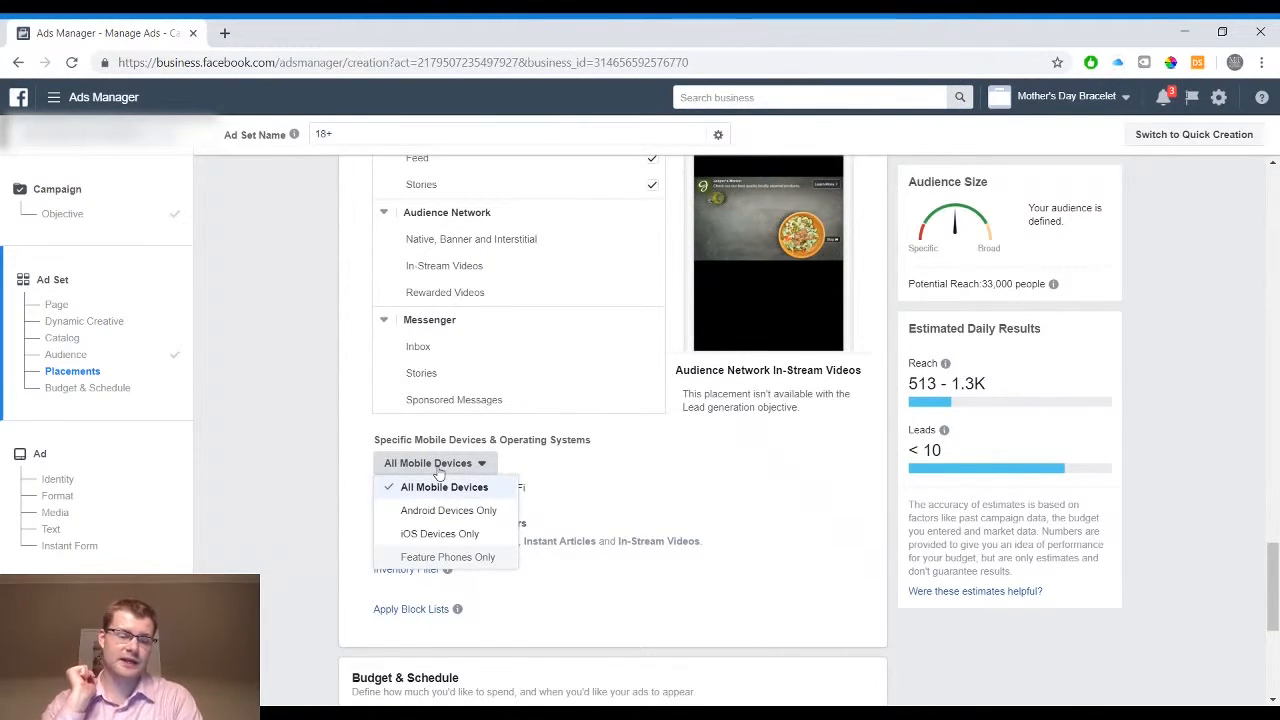
click(312, 399)
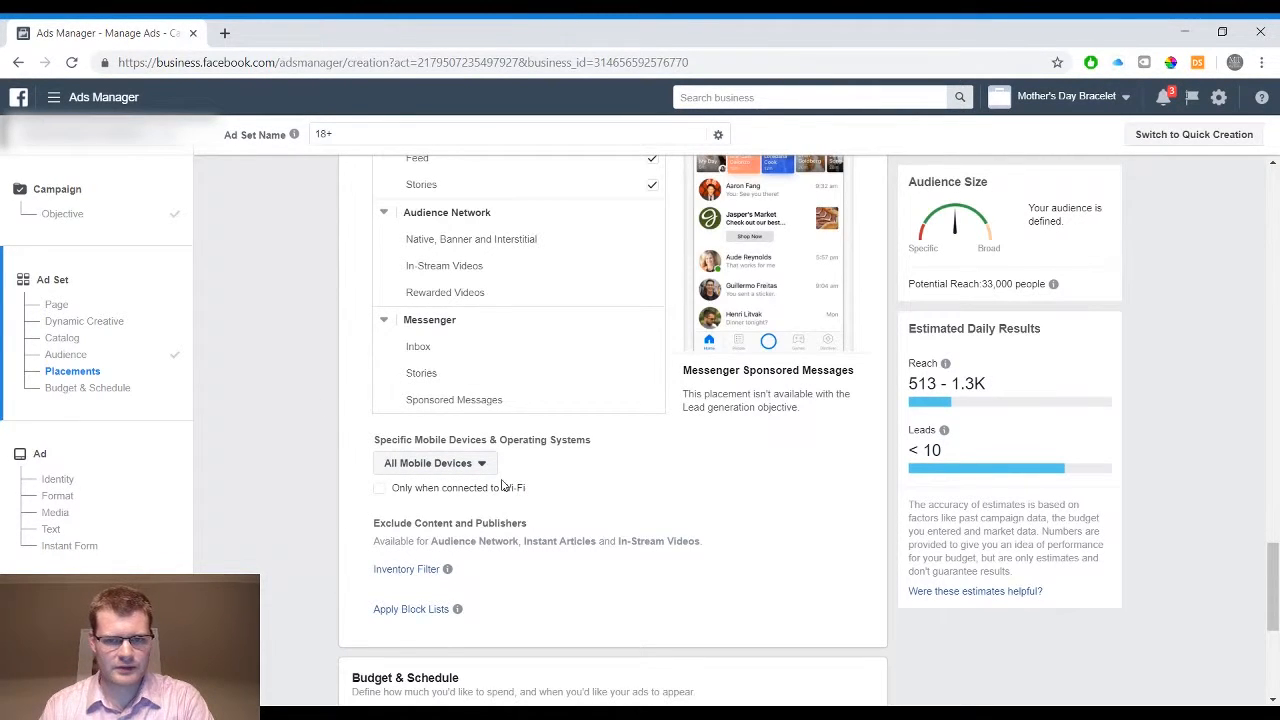
Set the ad set's daily budget to $3.00 and continue to the ad setup
scroll(618, 503, up, 1)
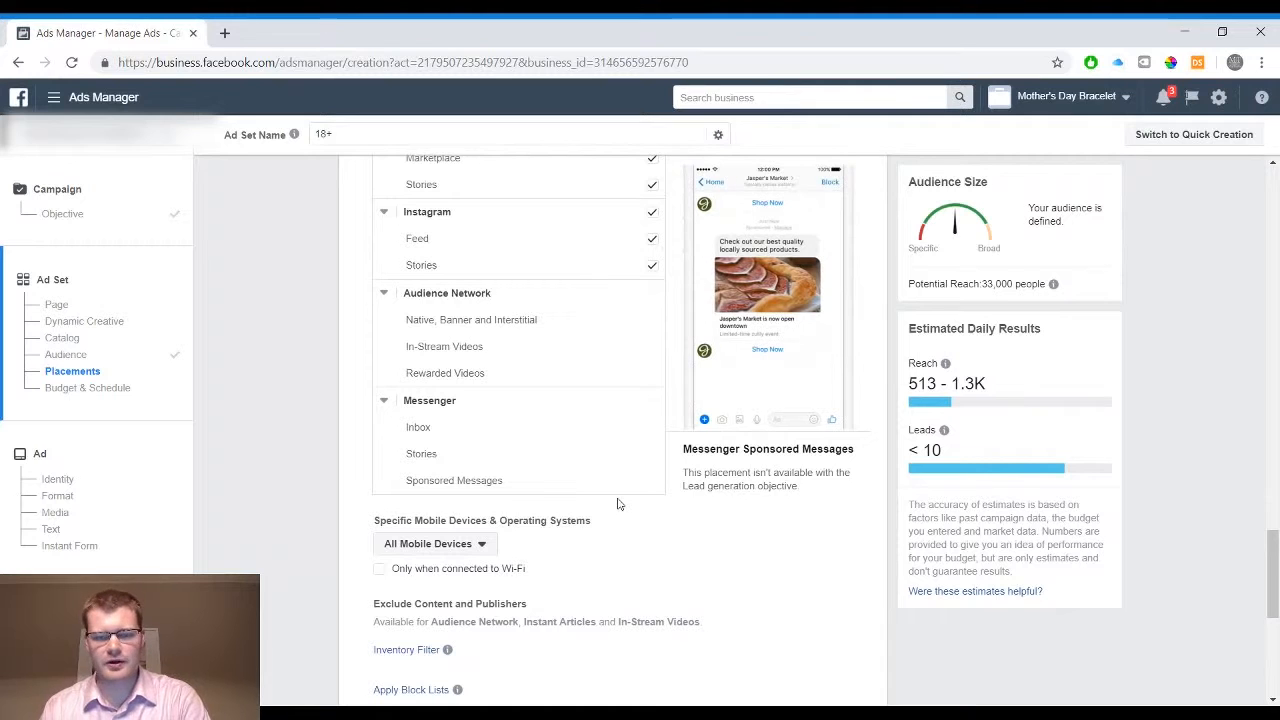
scroll(618, 503, down, 3)
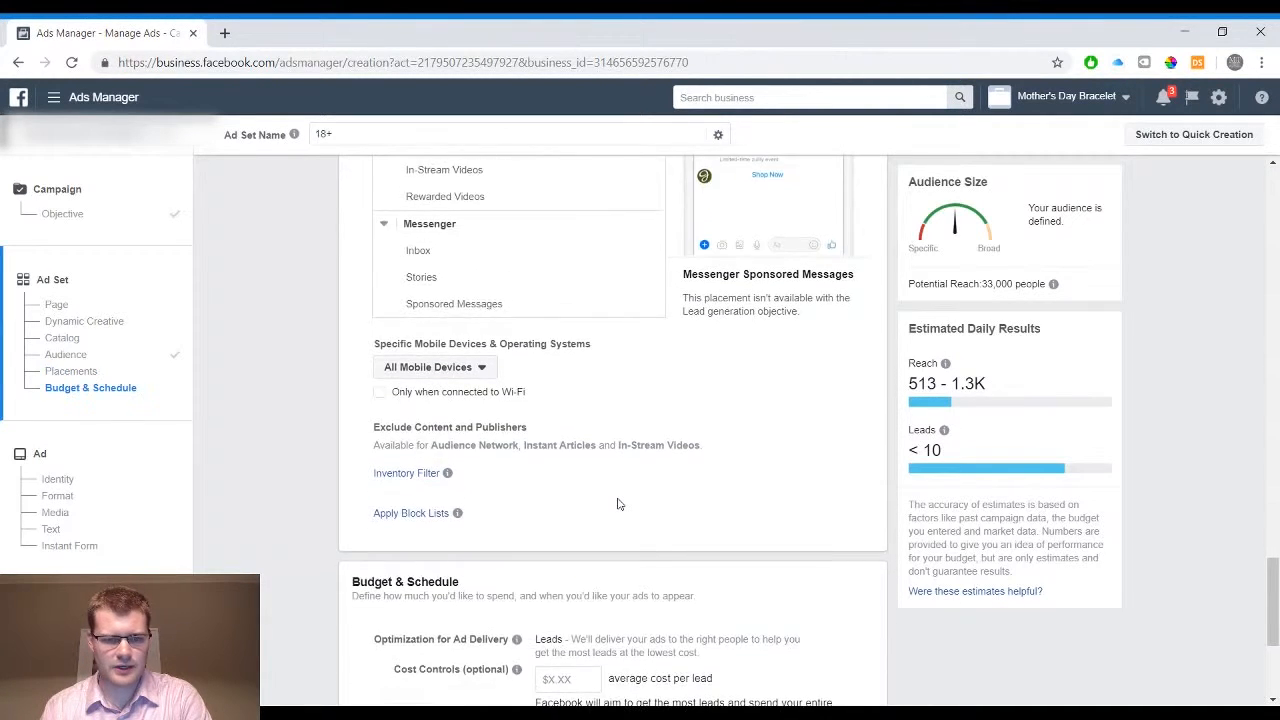
scroll(618, 503, down, 1)
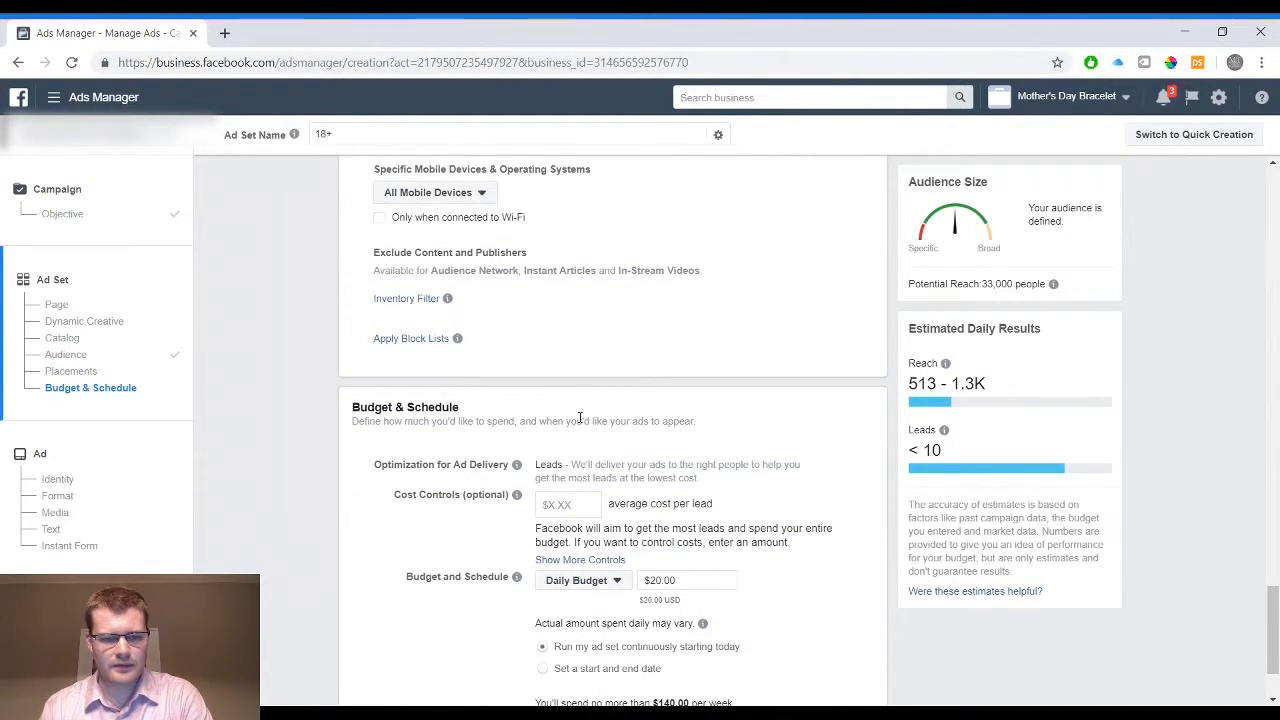
scroll(579, 418, down, 1)
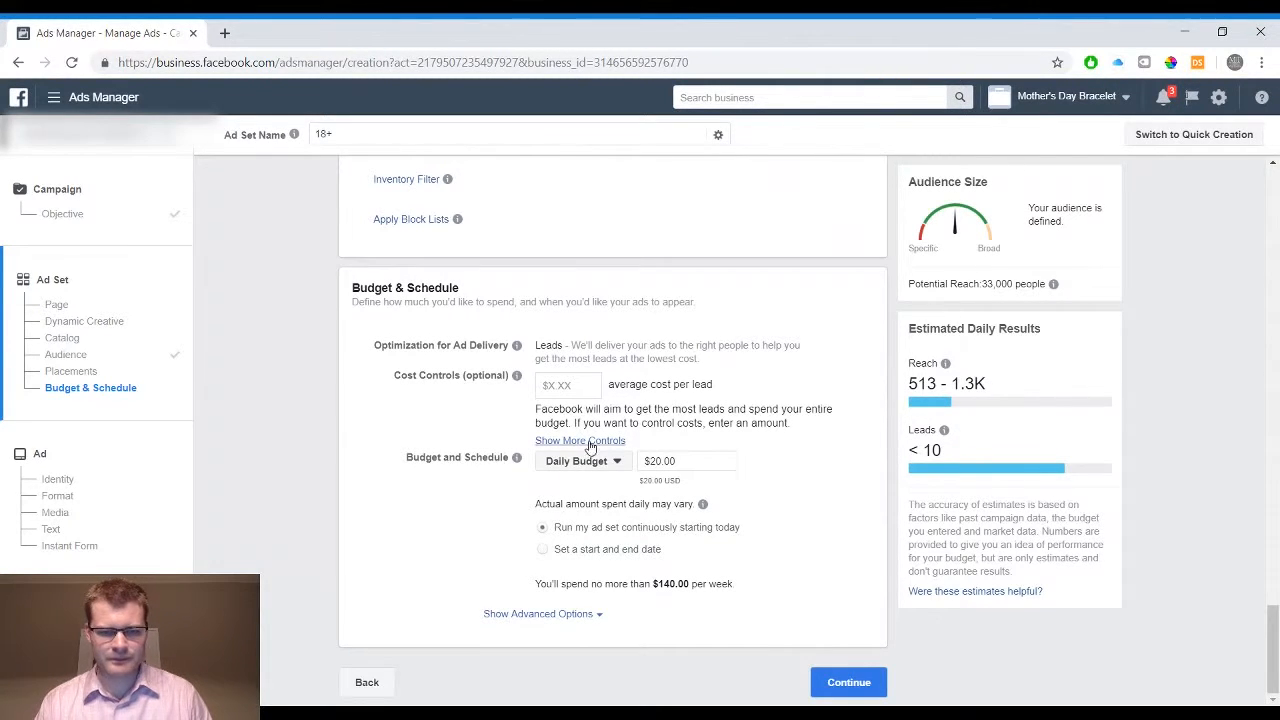
click(671, 460)
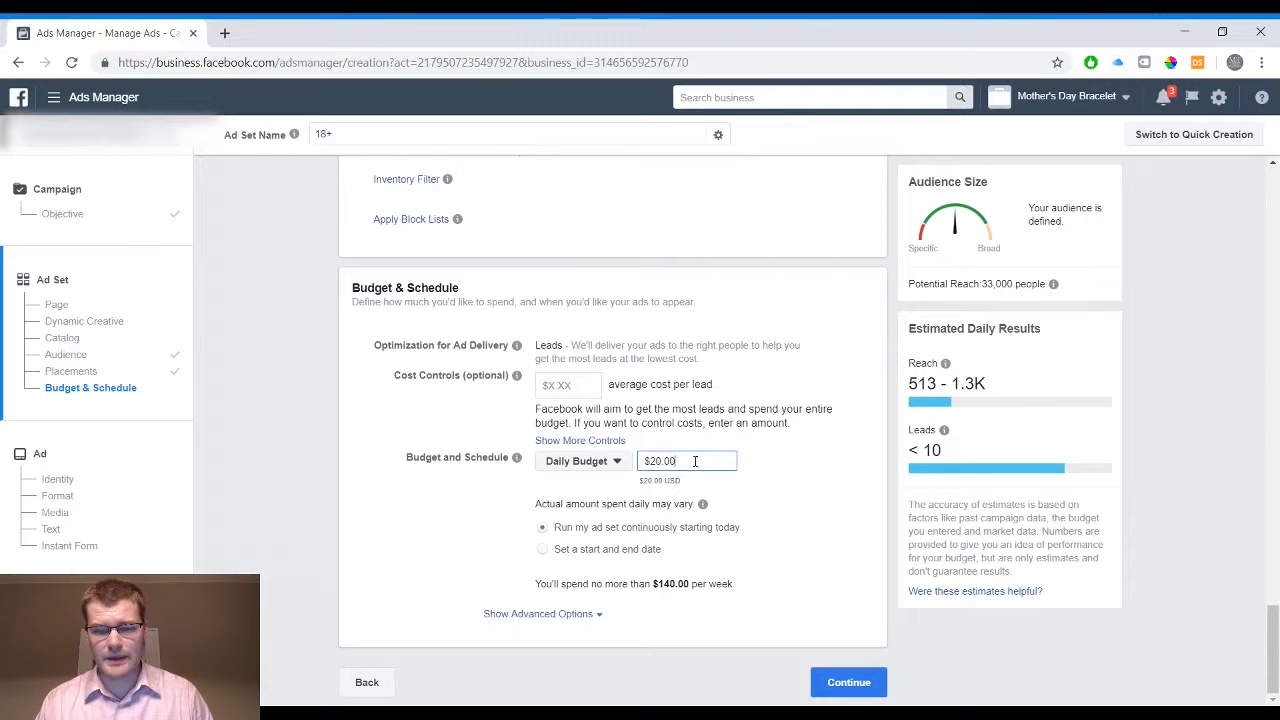
key(ctrl+a)
text(3)
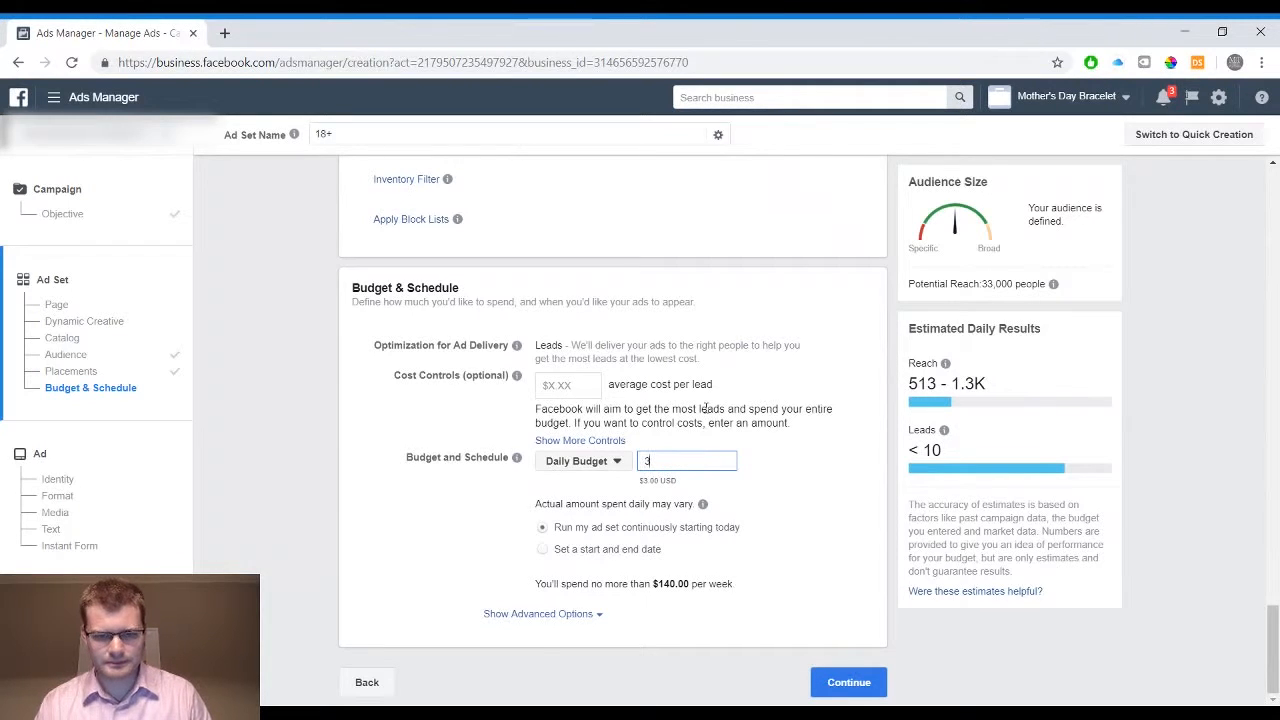
click(706, 408)
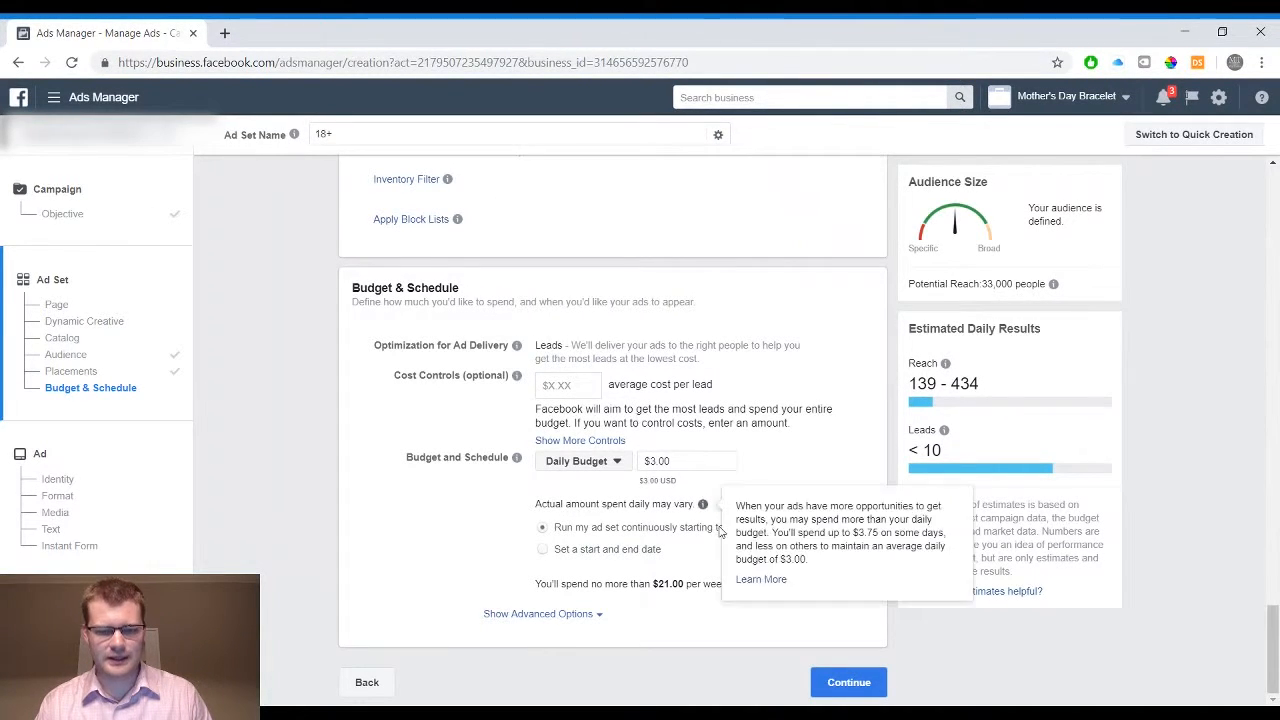
click(820, 686)
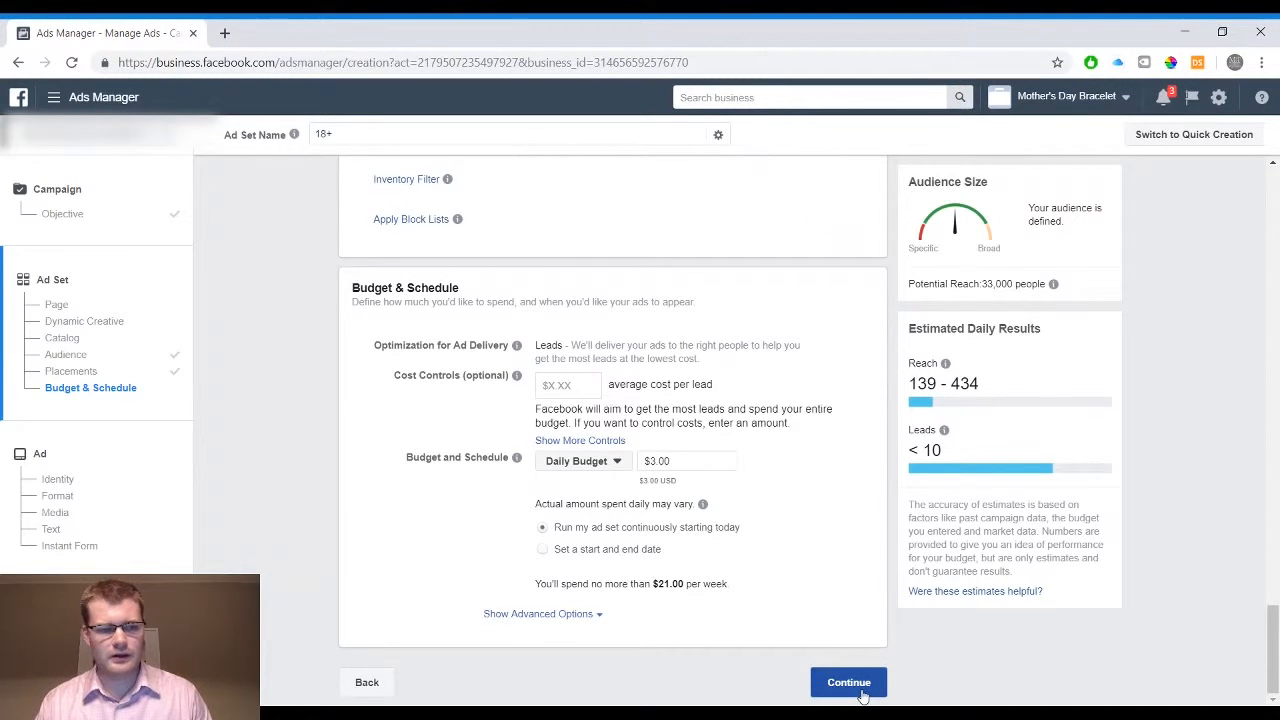
click(862, 695)
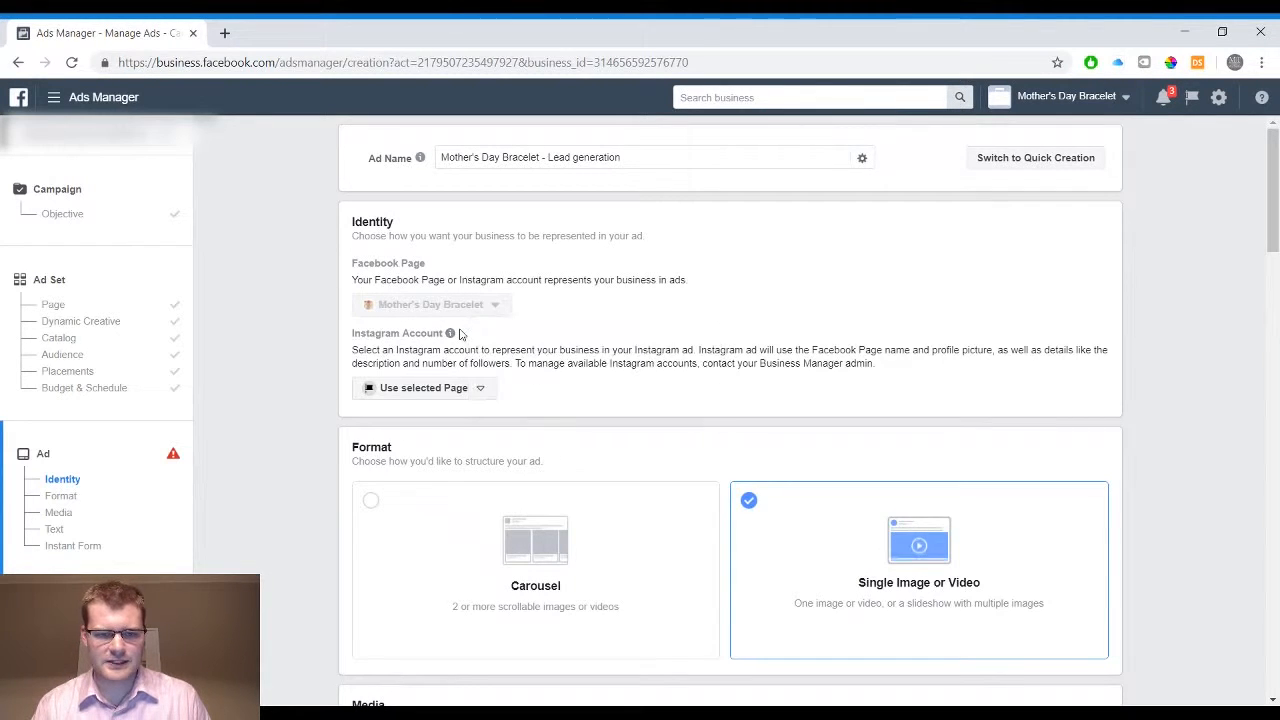
Remove the preloaded bracelet image from the ad's media, keeping the Single Image or Video format
scroll(457, 331, down, 1)
mouse_move(467, 253)
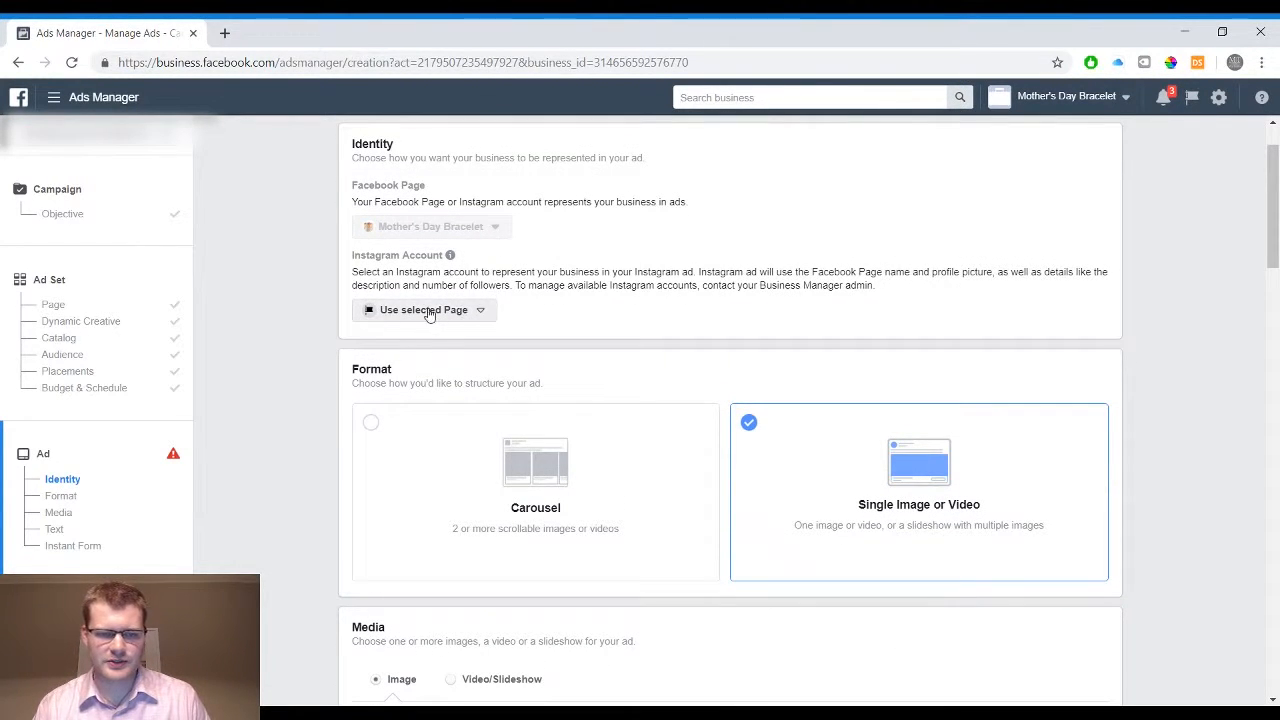
scroll(565, 310, down, 2)
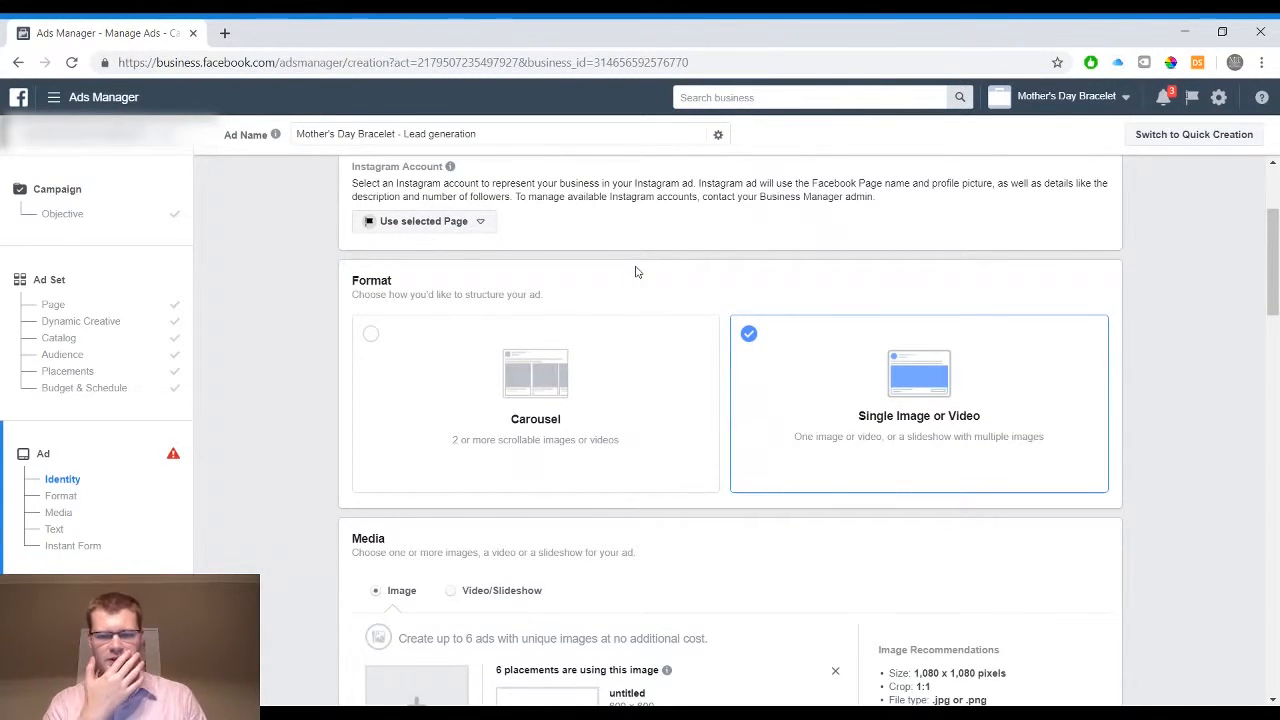
scroll(635, 272, down, 1)
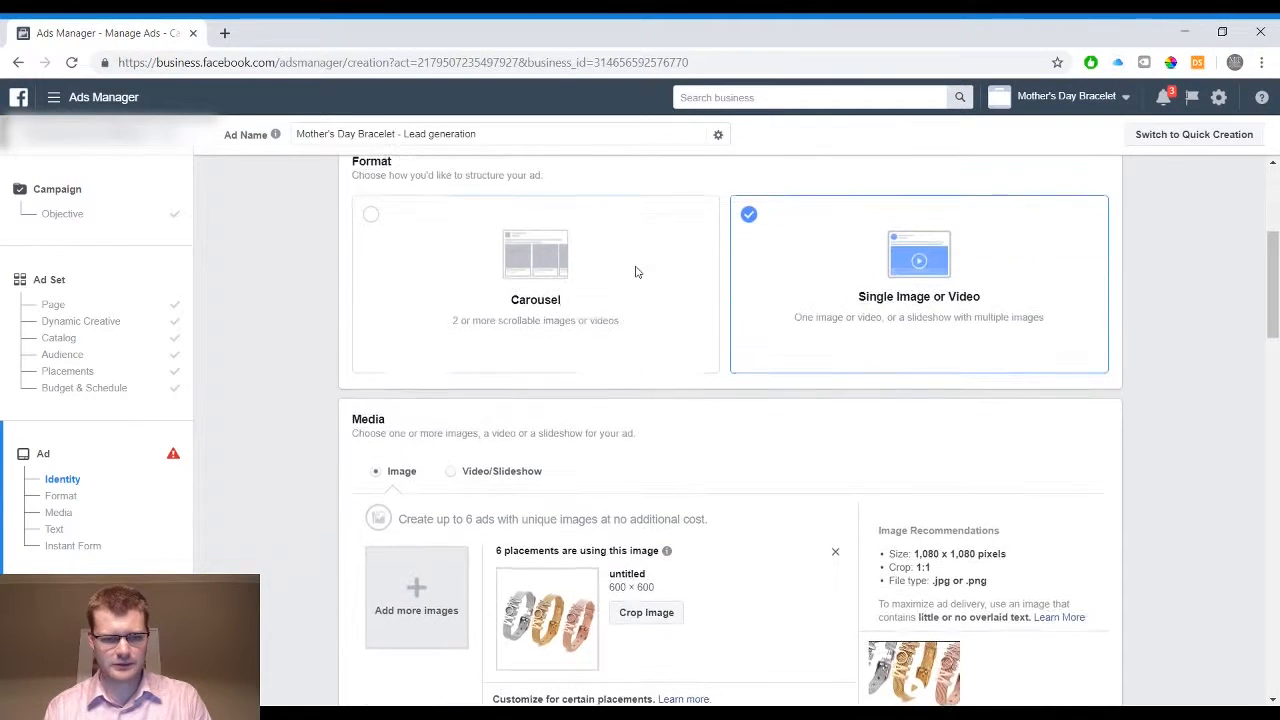
click(838, 539)
Examine the placement options offered for the ad preview, keeping Mobile News Feed
scroll(789, 457, down, 1)
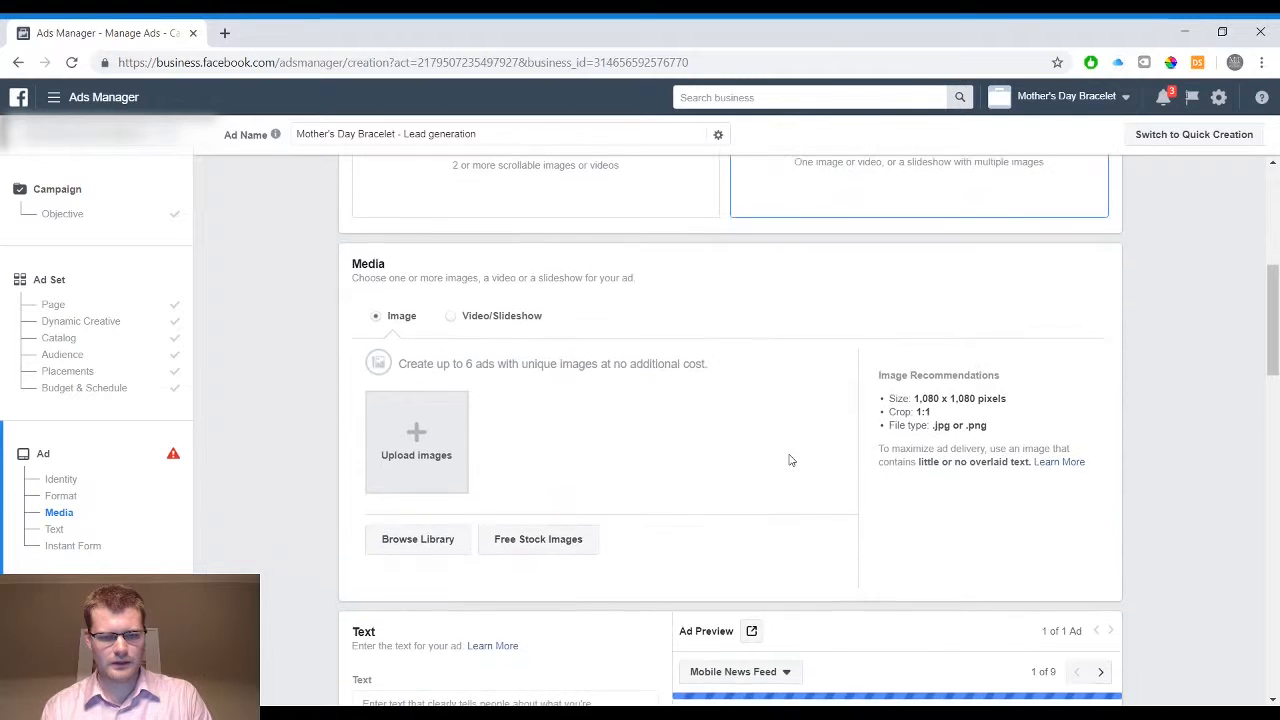
scroll(789, 458, down, 1)
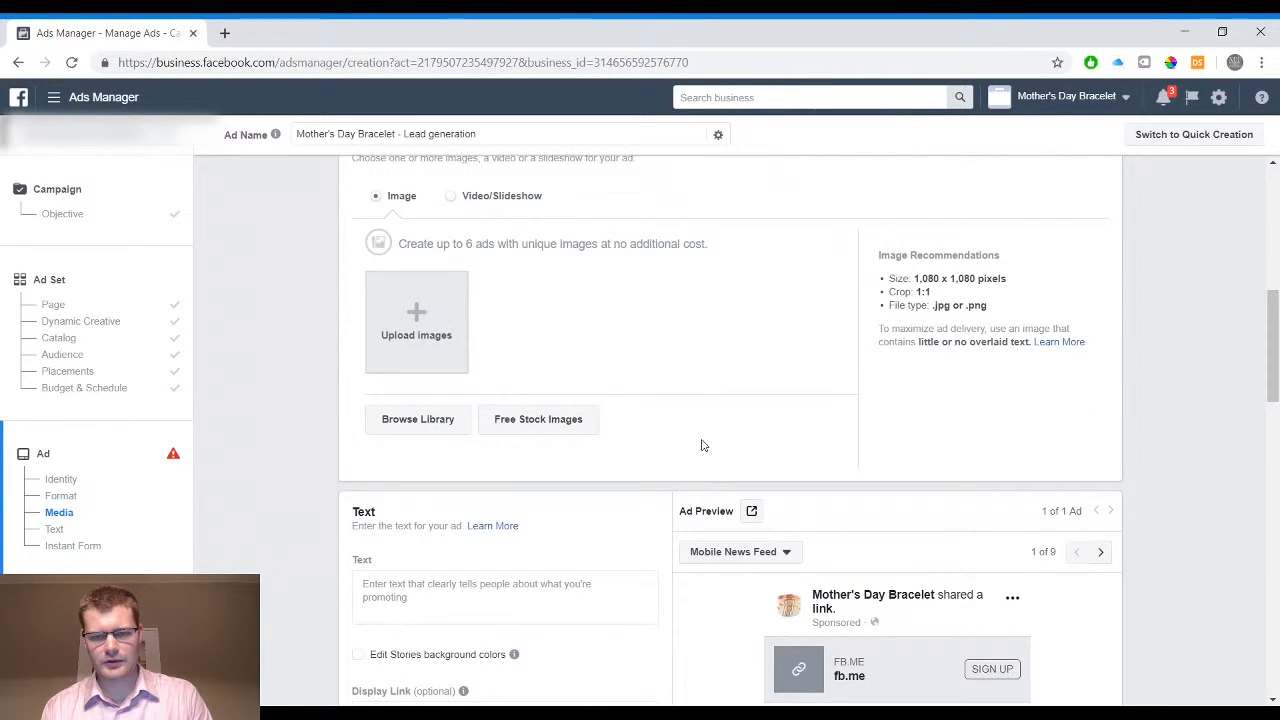
scroll(700, 440, down, 1)
scroll(635, 355, down, 1)
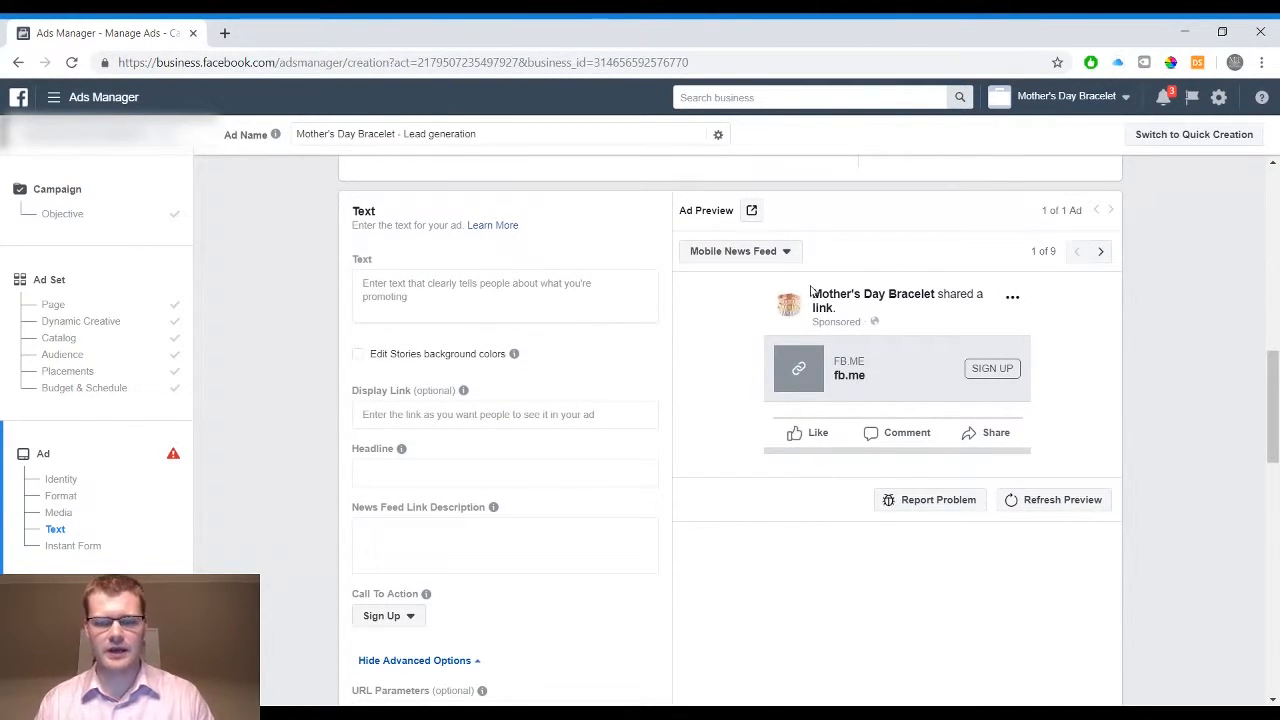
click(782, 252)
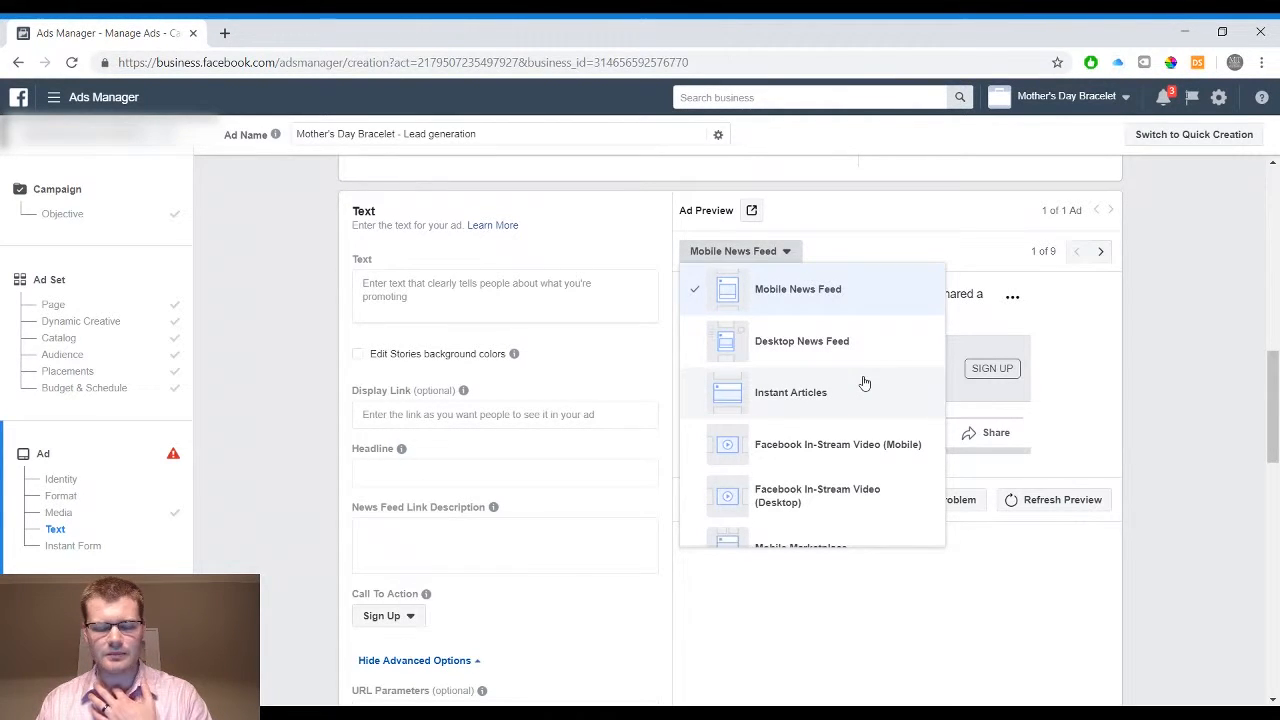
Enter the ad's main text as three lines: "Example Text", "Line 1" and "Line 2"
text(e Te)
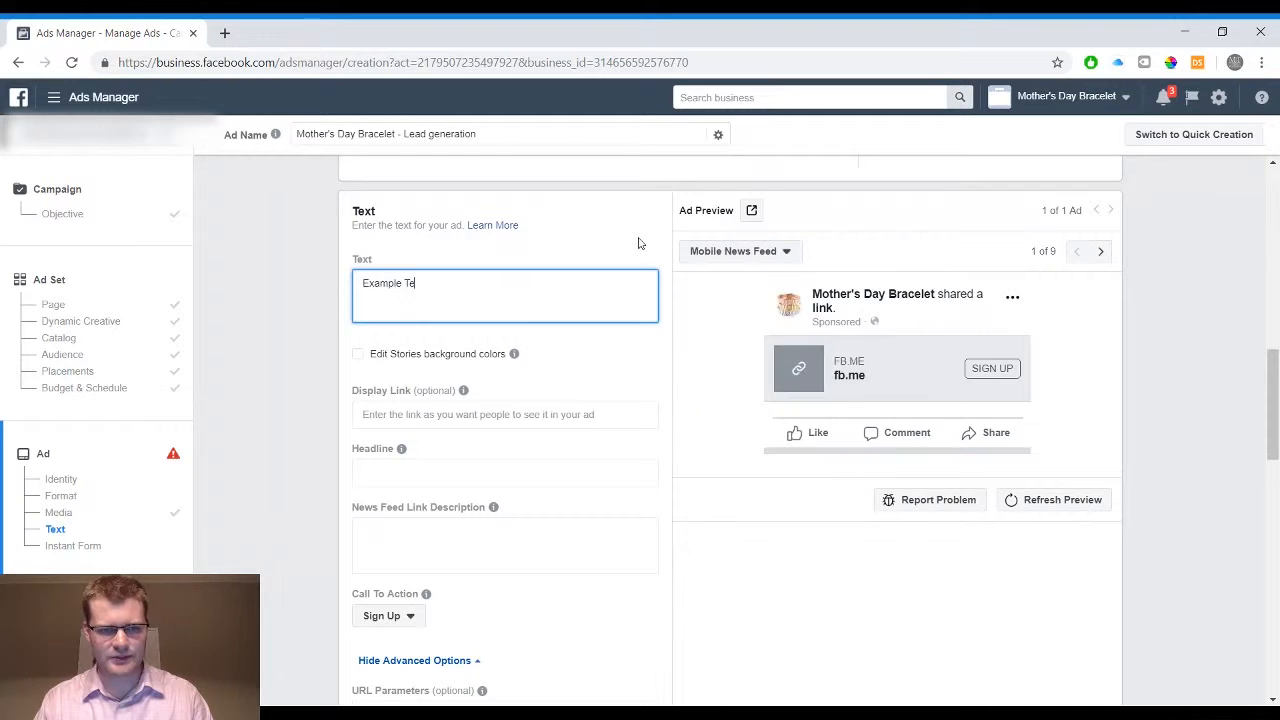
text(xt)
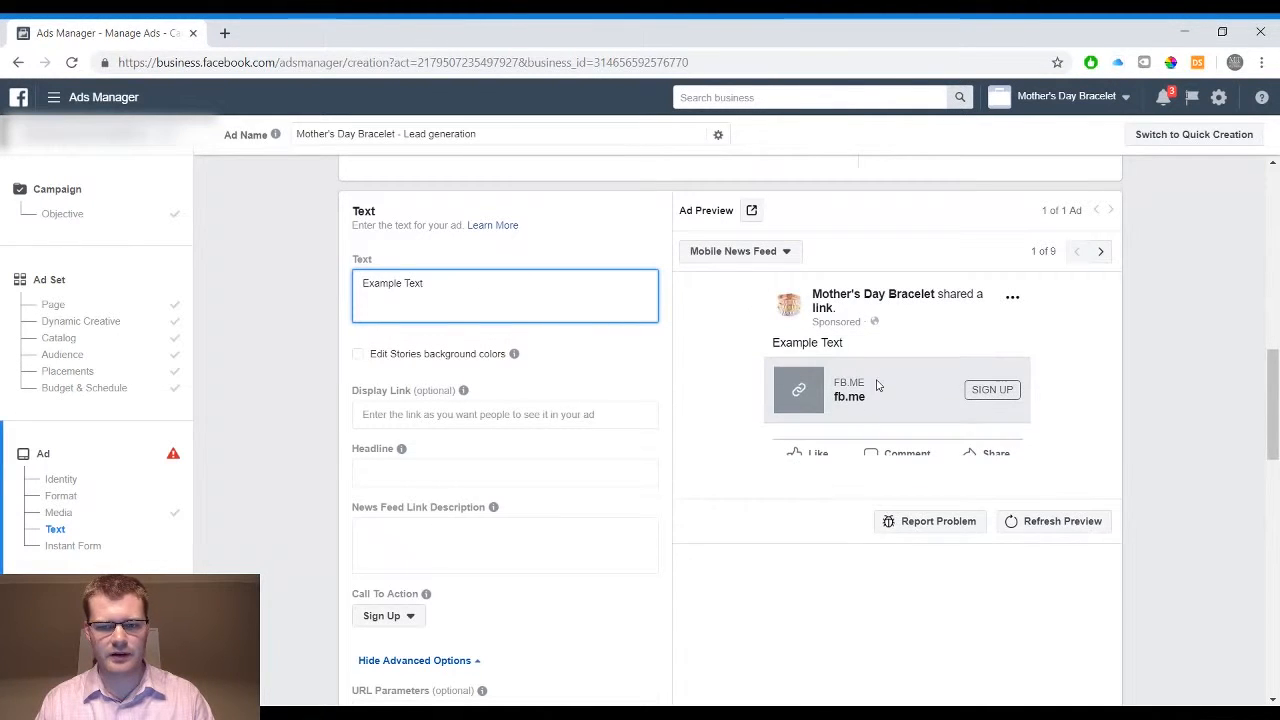
key(Return)
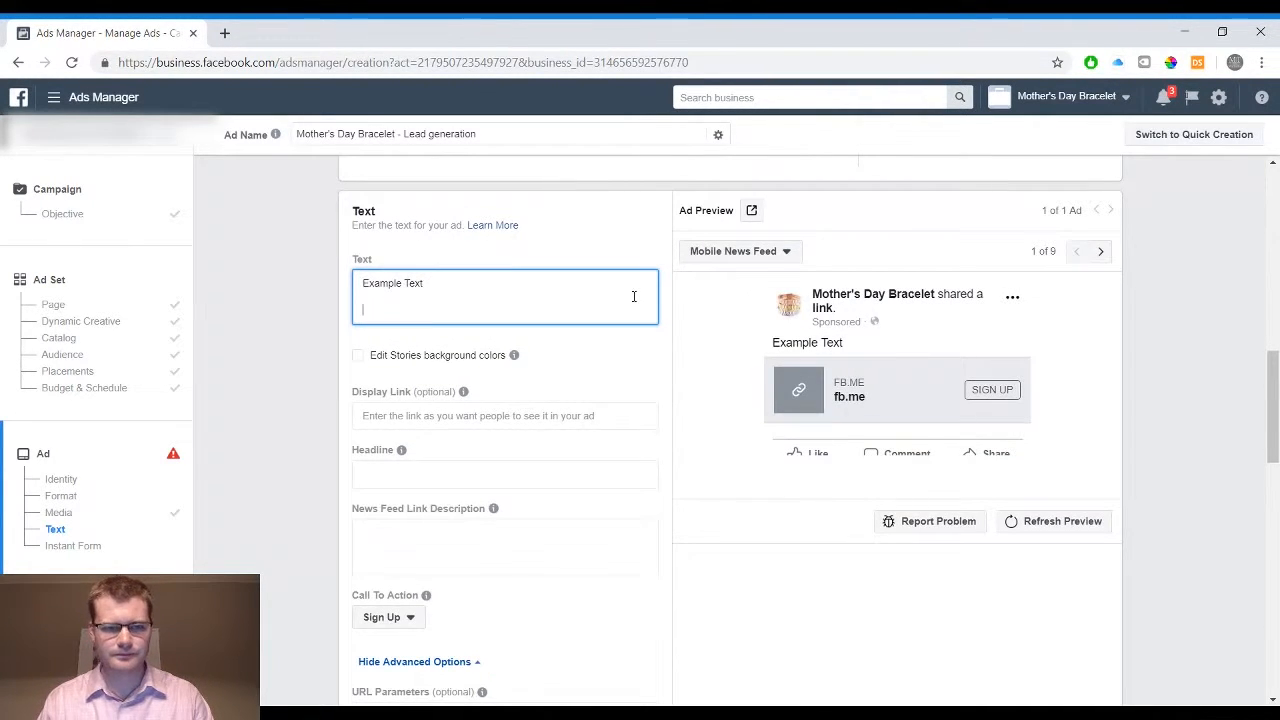
text(Line 1)
key(Return)
text(L)
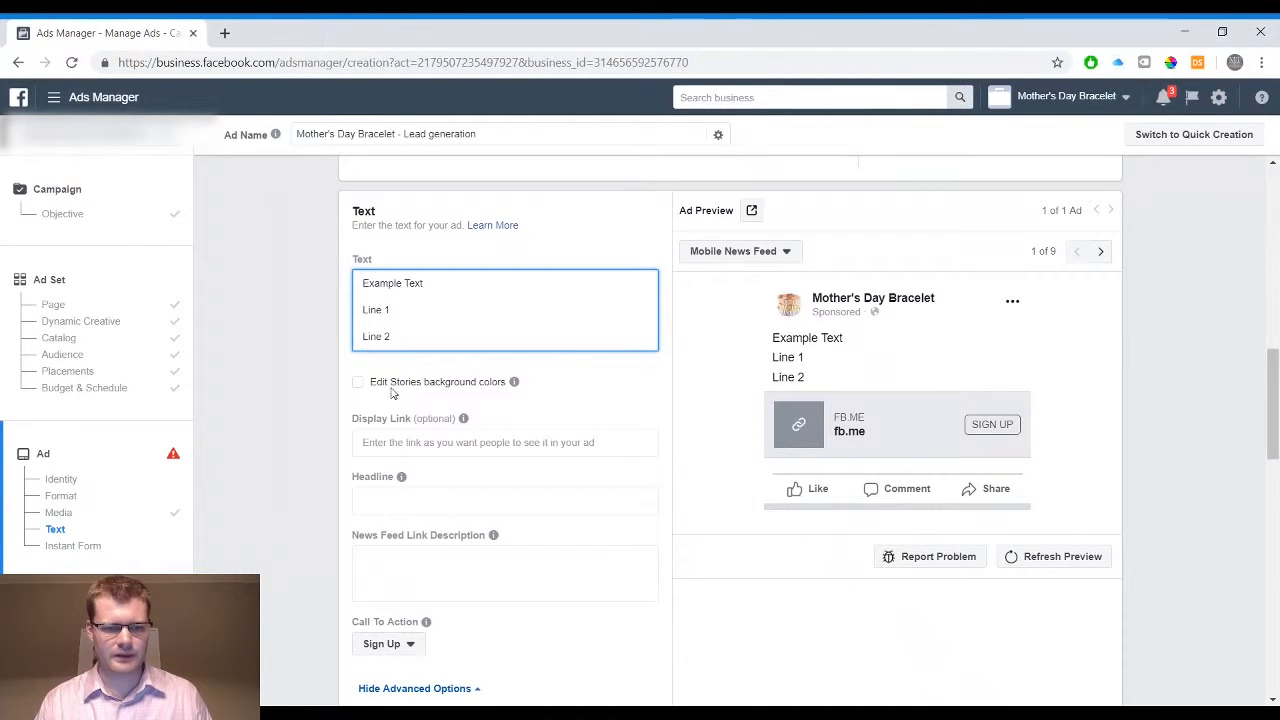
Set the ad's optional display link to examplelink.com and apply it to the preview
click(473, 443)
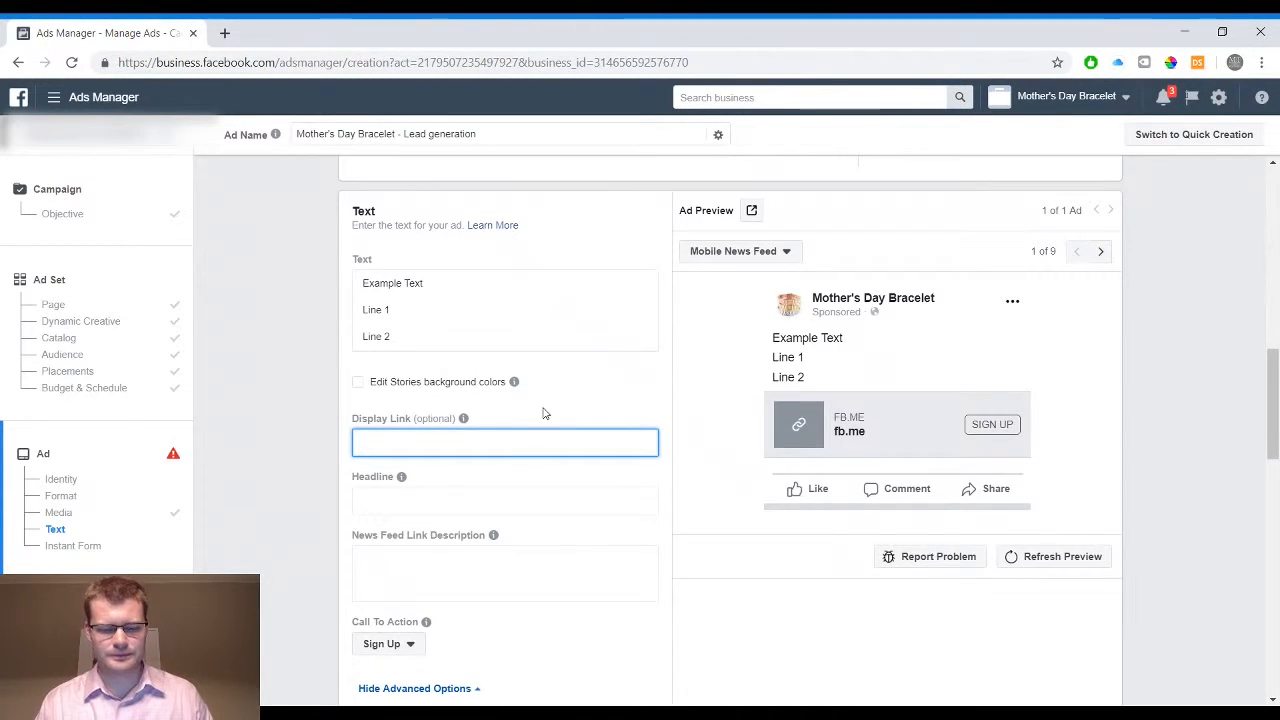
text(examplelink.com)
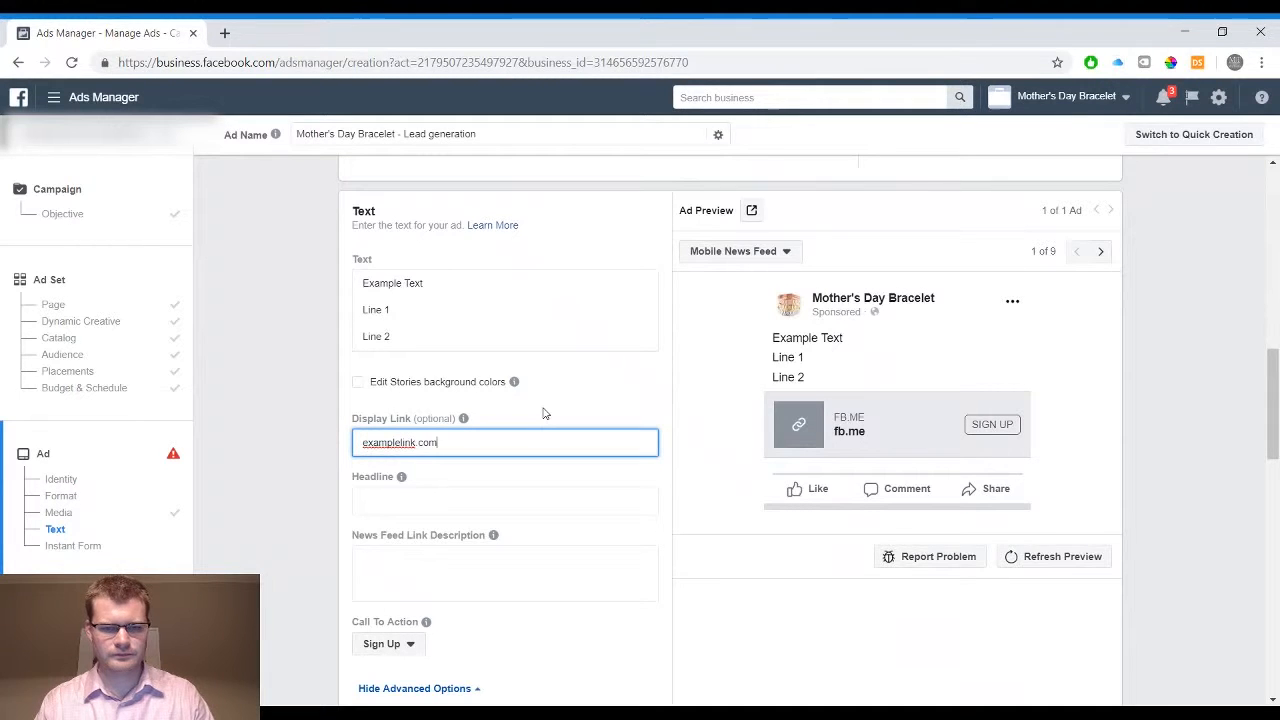
click(600, 403)
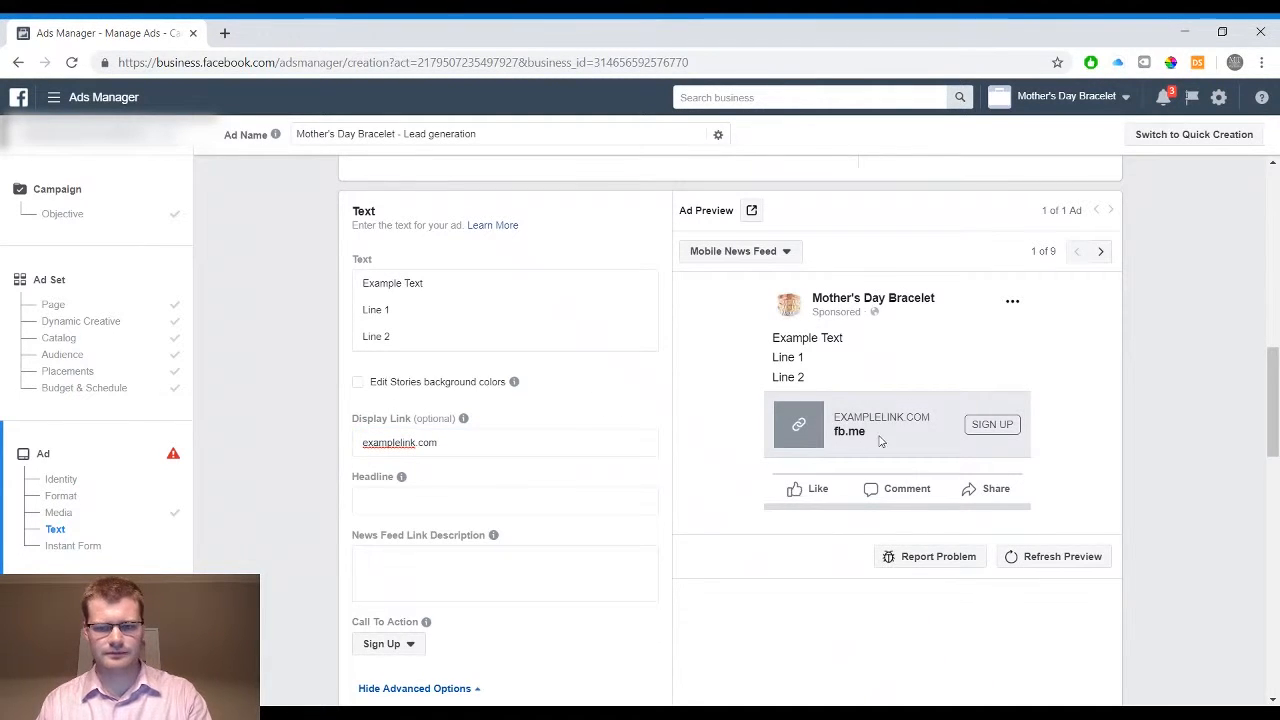
Enter "Example Headline" as the headline and "Example Text" as the News Feed link description
click(523, 501)
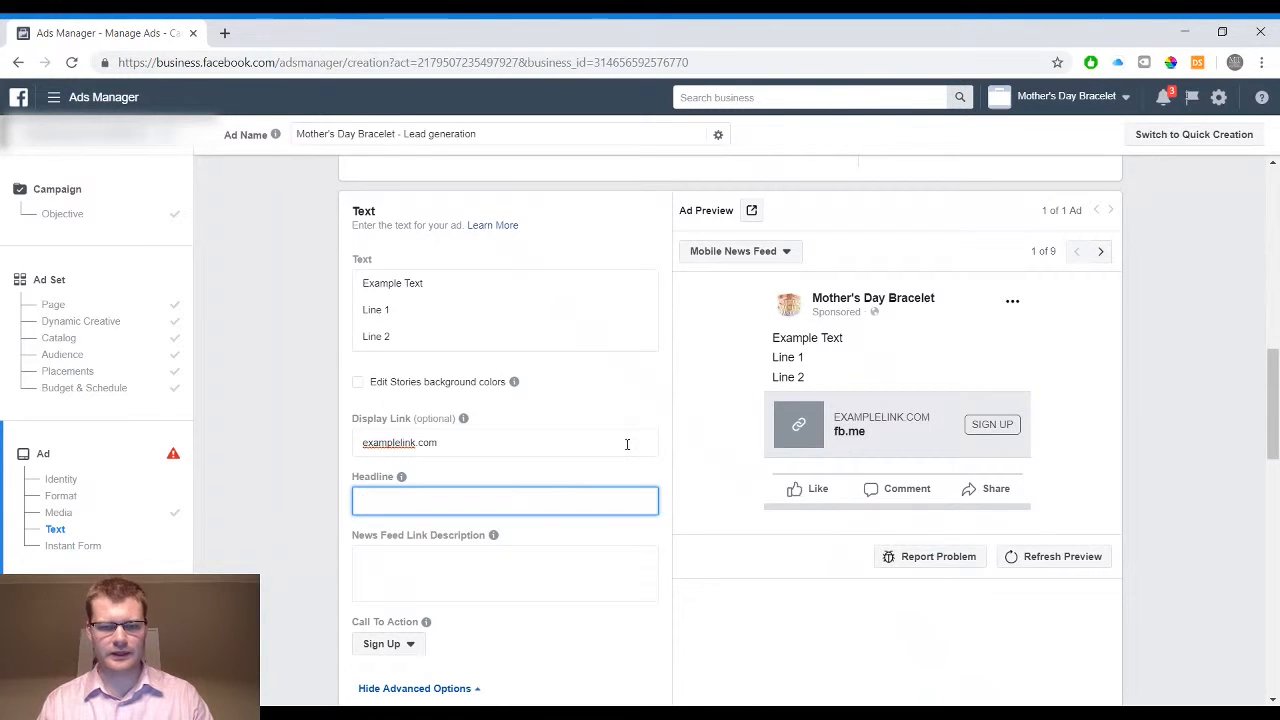
text(Example Headline)
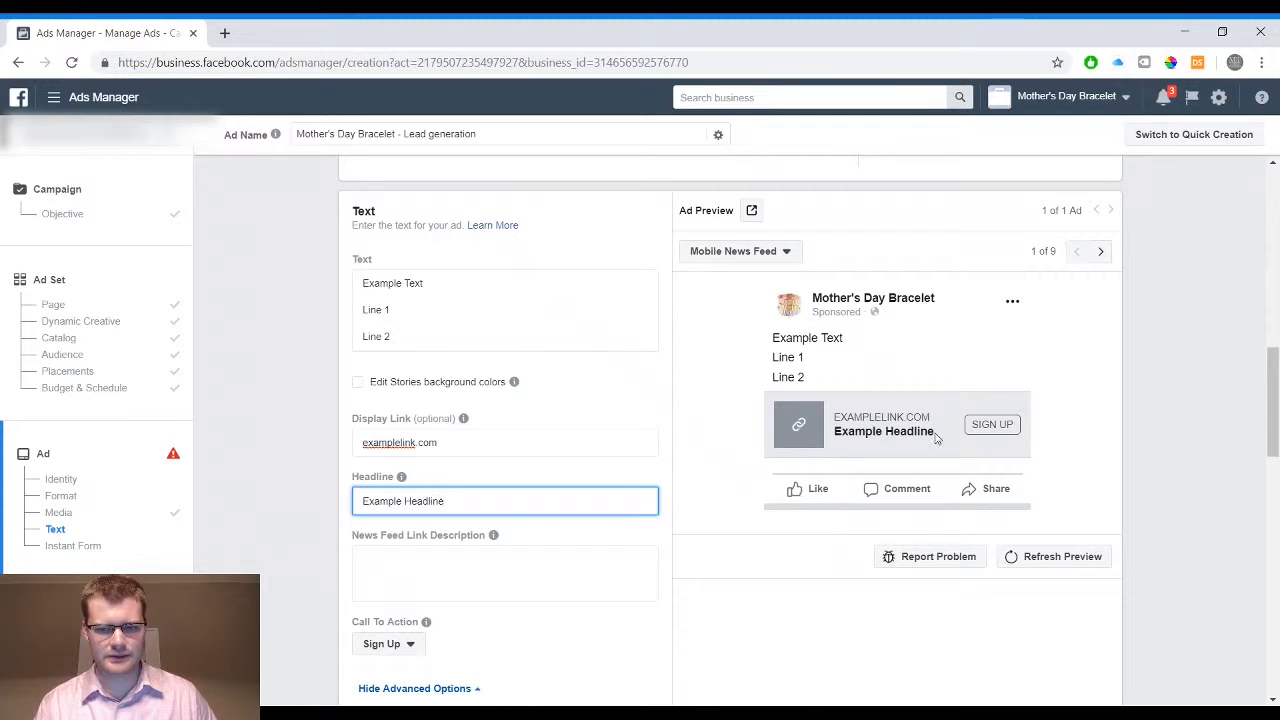
click(565, 580)
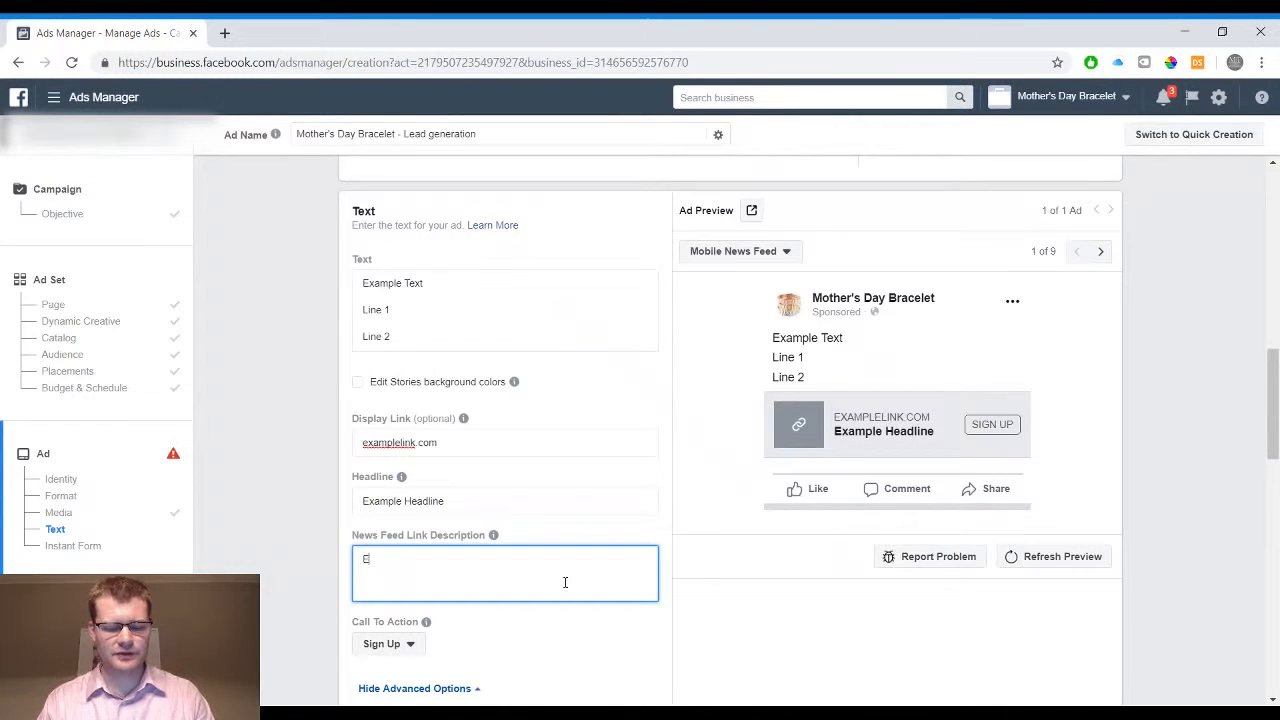
text(Example Text)
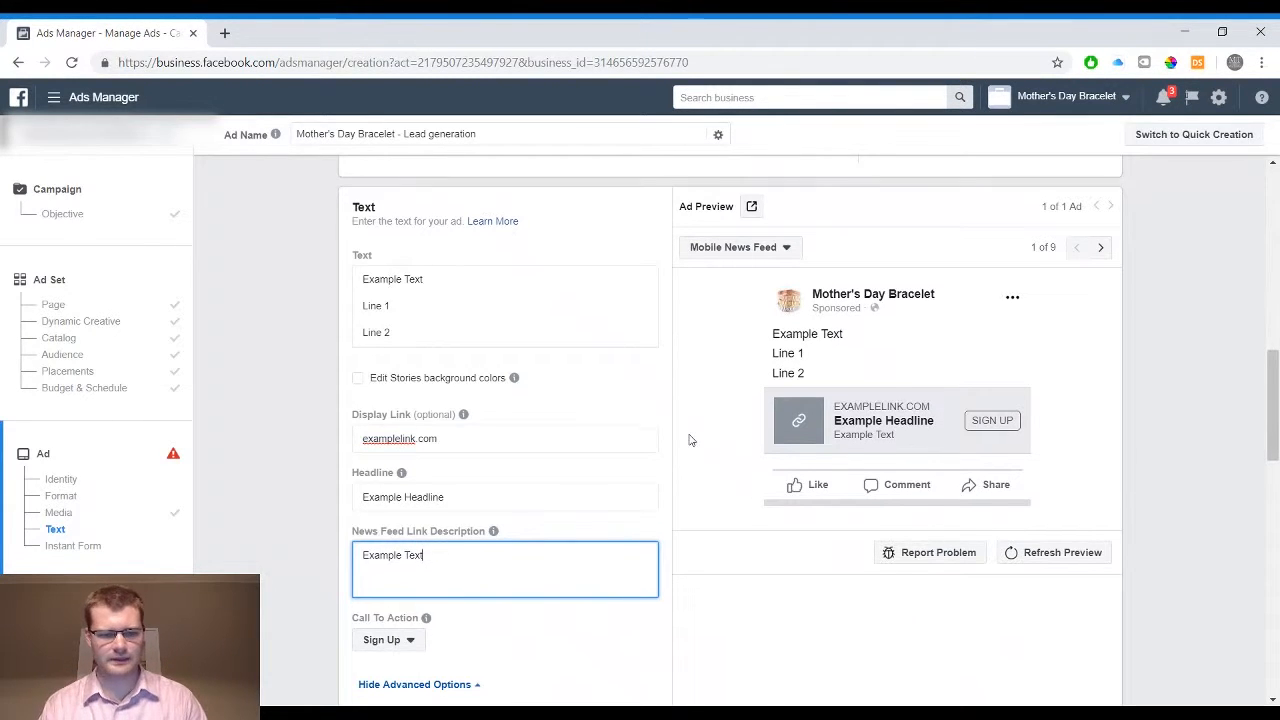
Set the ad's call to action to Get Offer and review the other call-to-action choices
scroll(688, 437, down, 1)
click(409, 540)
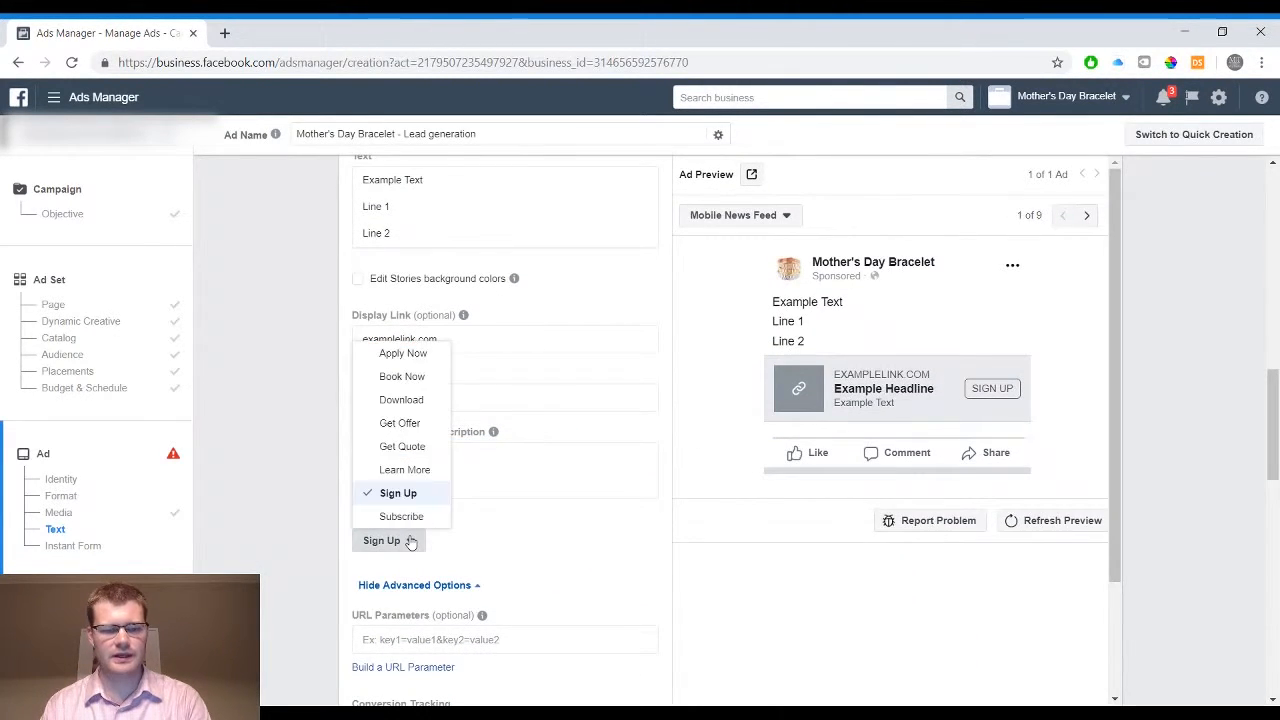
click(410, 424)
click(402, 540)
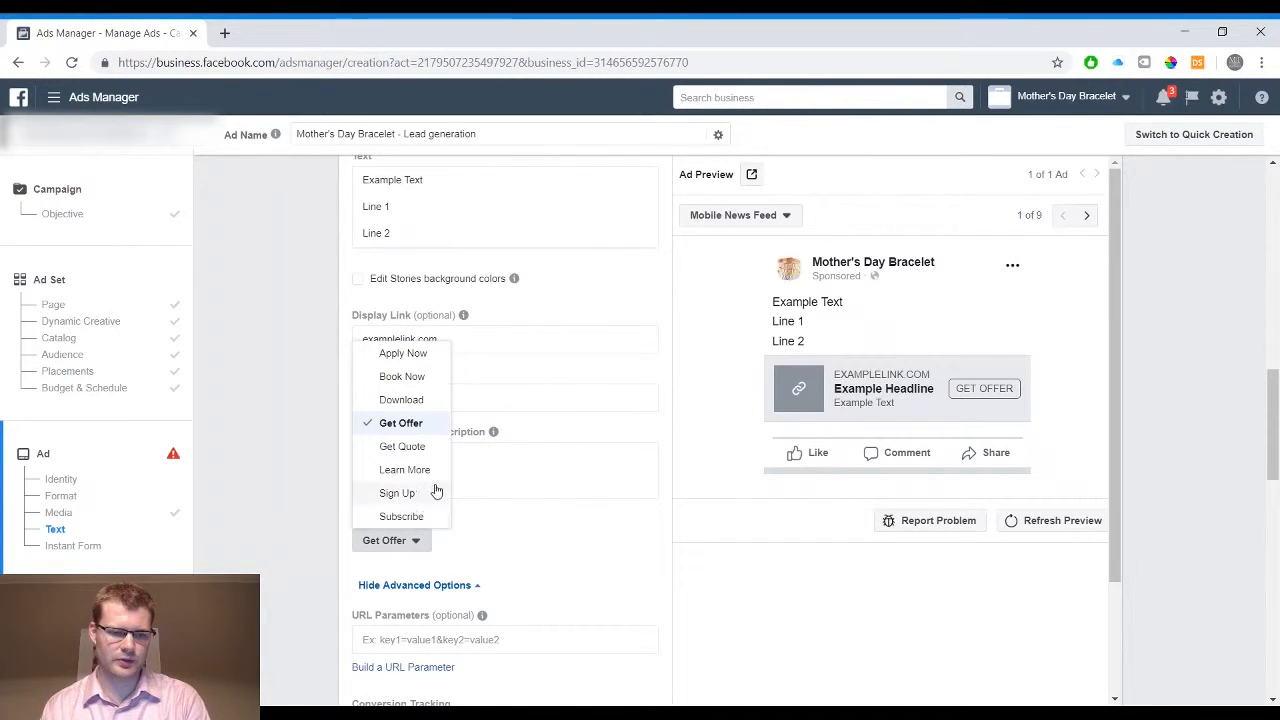
click(518, 528)
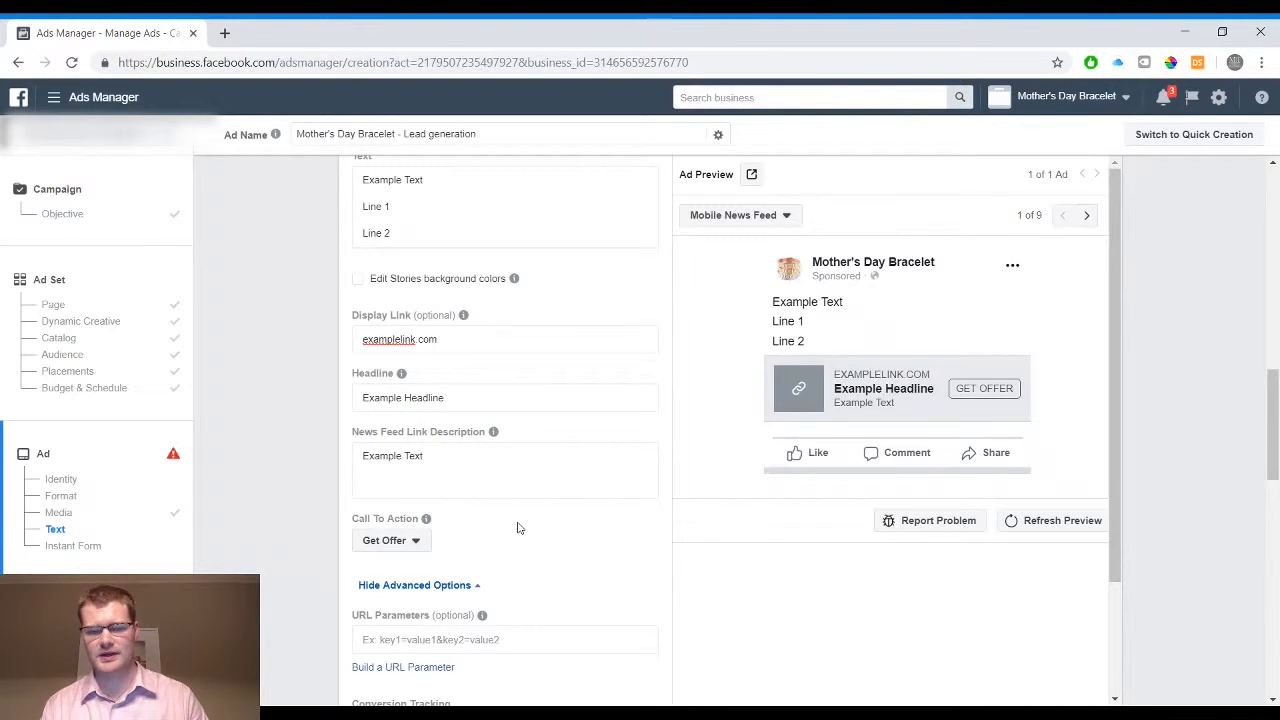
scroll(518, 528, down, 1)
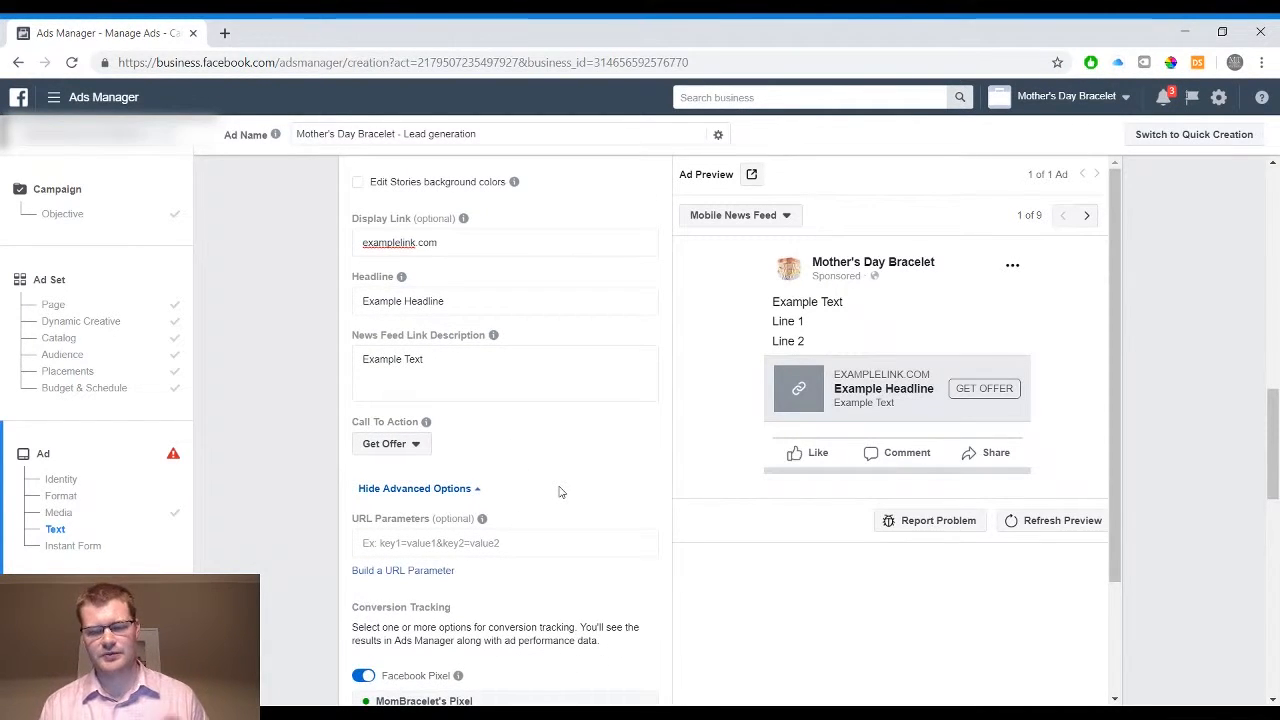
click(389, 444)
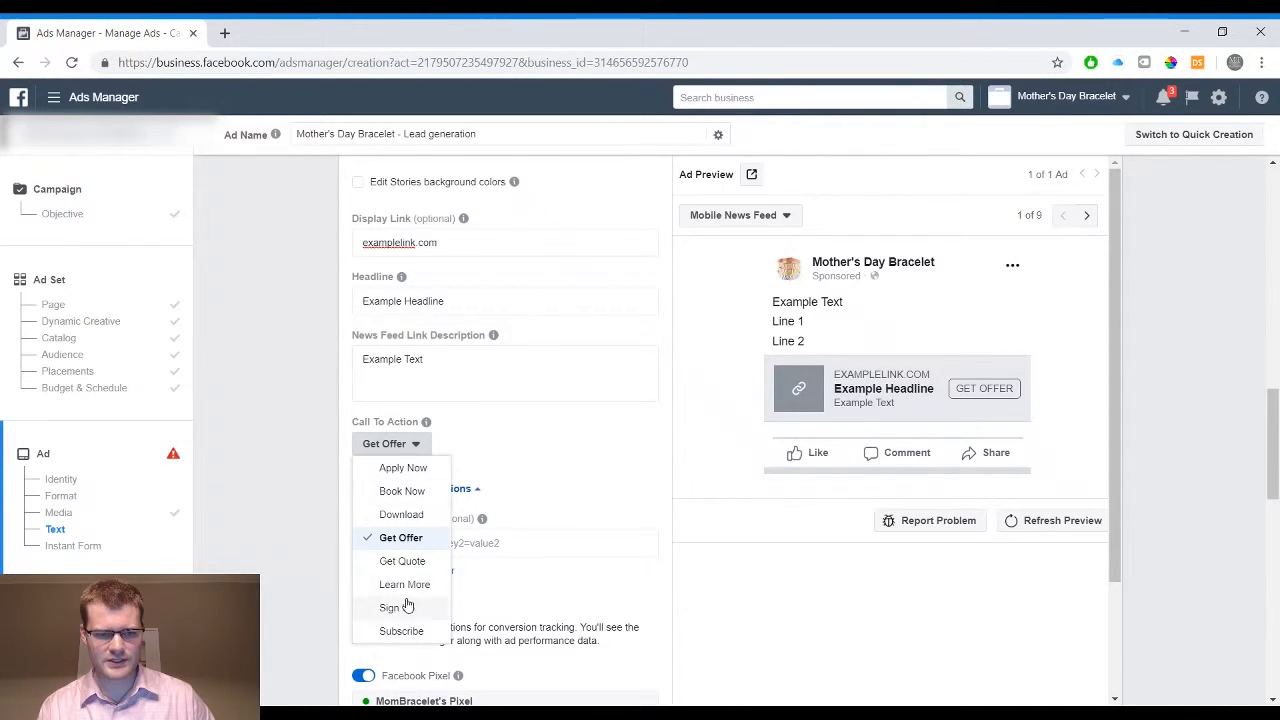
click(541, 474)
Review the ad's URL parameters and the conversion tracking settings for Facebook Pixel, app events and offline events
scroll(541, 474, down, 1)
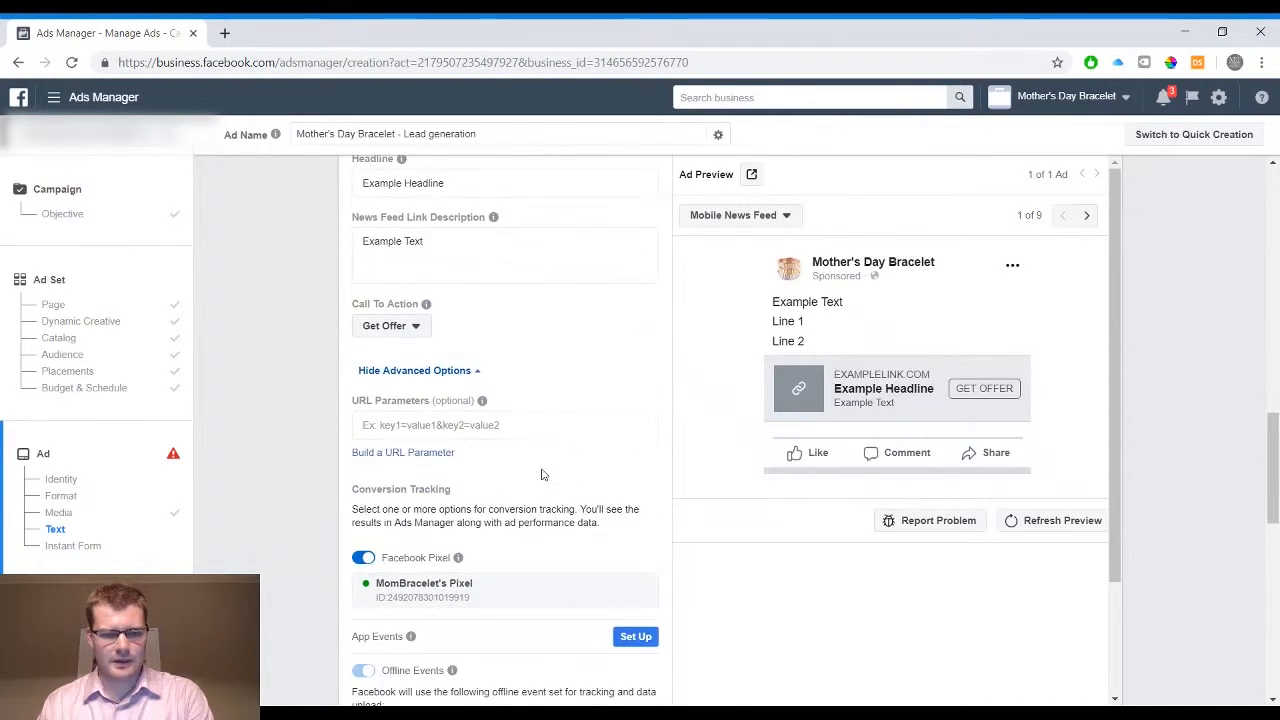
scroll(531, 534, down, 1)
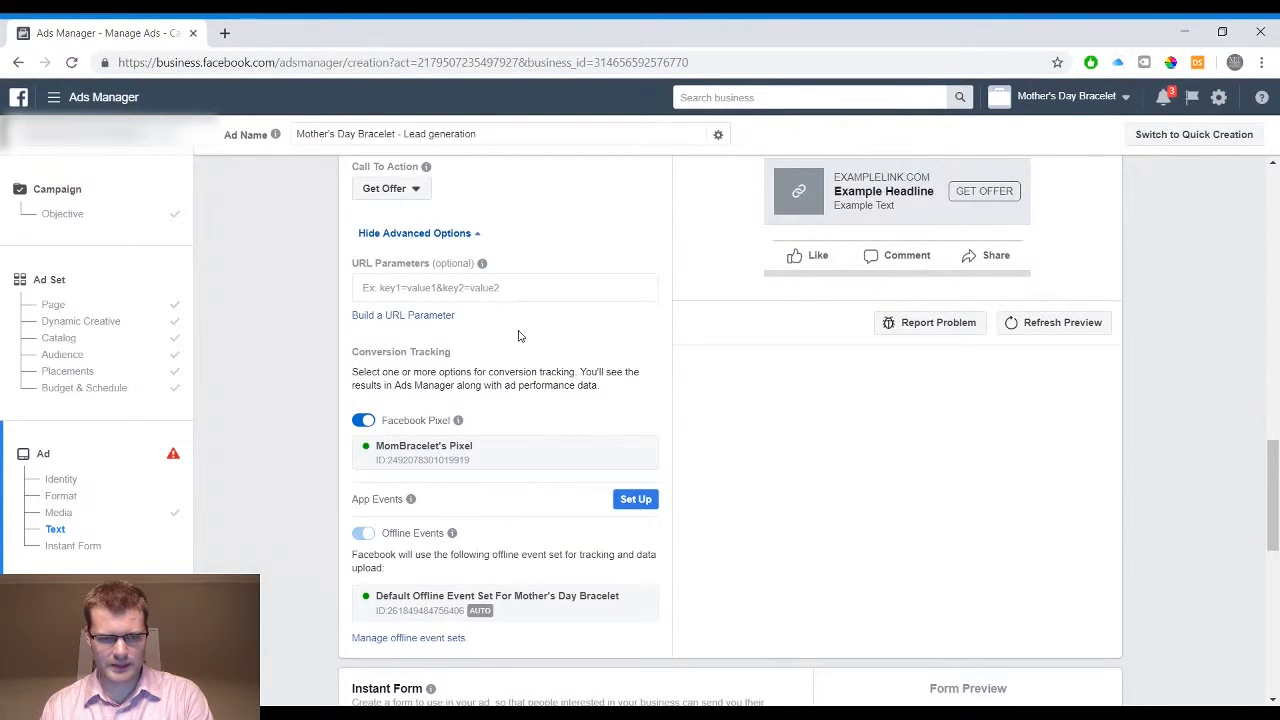
scroll(518, 335, down, 2)
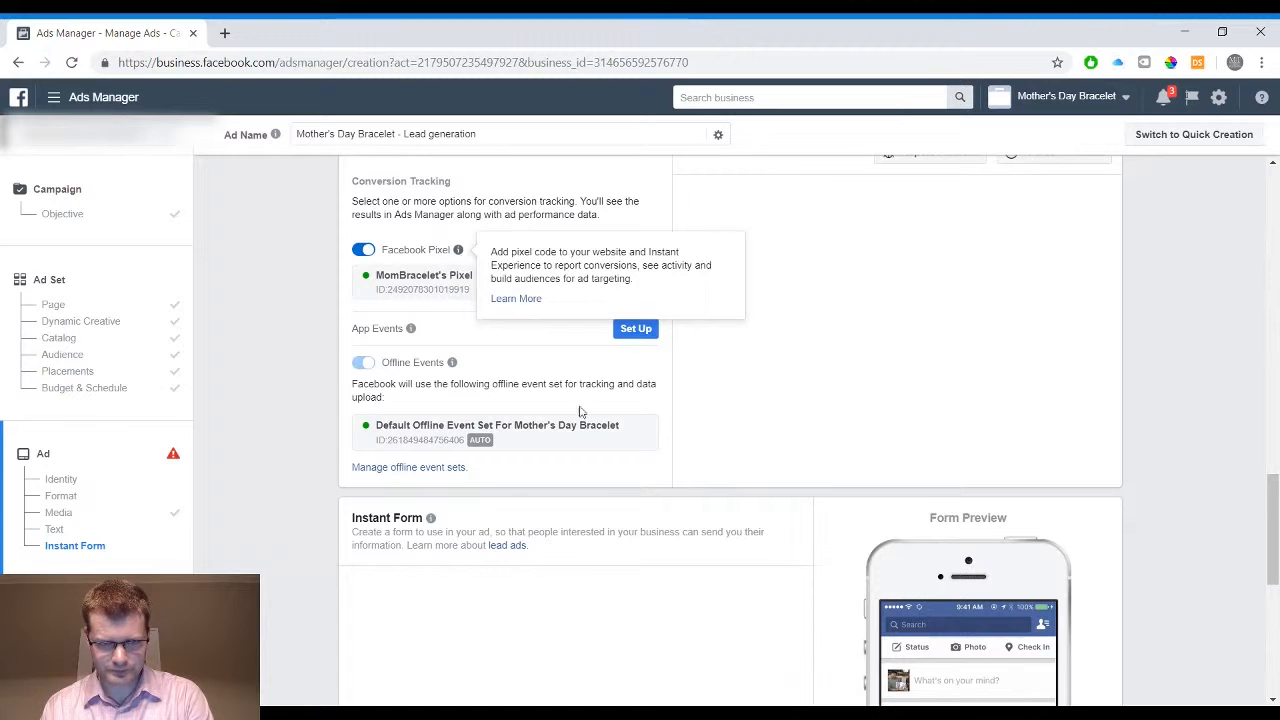
scroll(640, 476, down, 1)
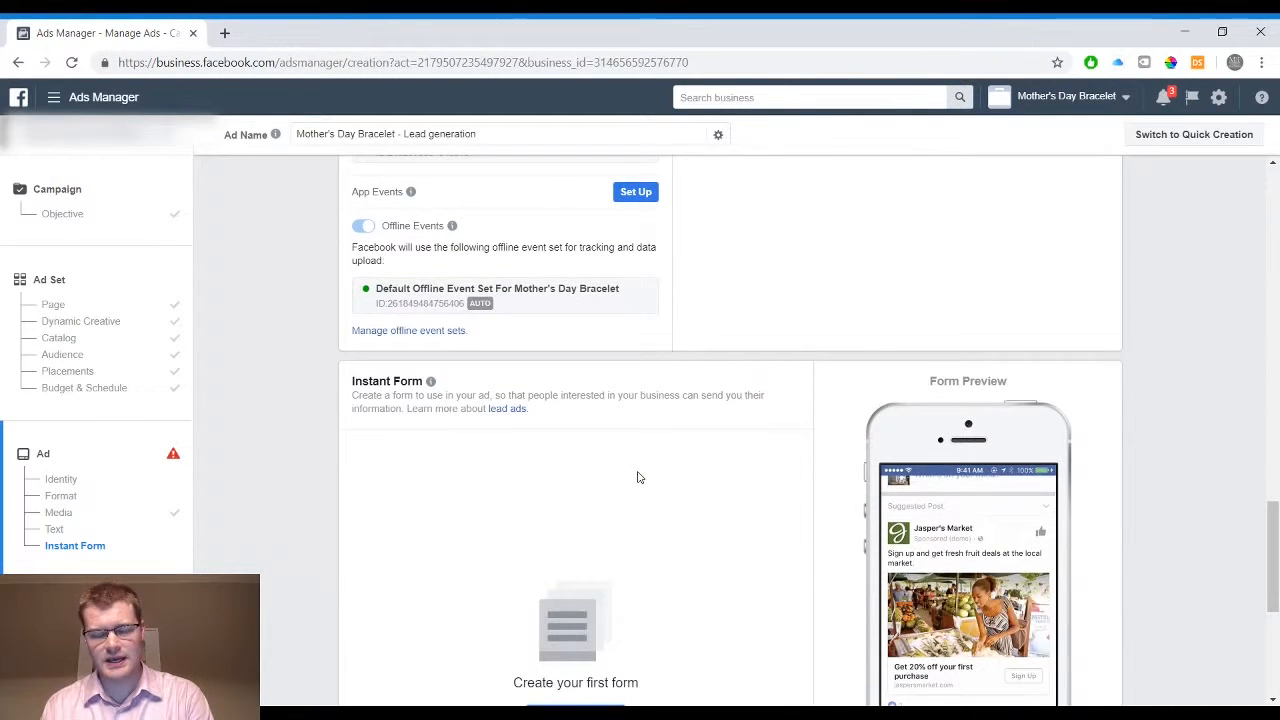
Examine the Instant Form section, replaying the sample form preview from near its start, and check the error listed below it
scroll(640, 477, down, 1)
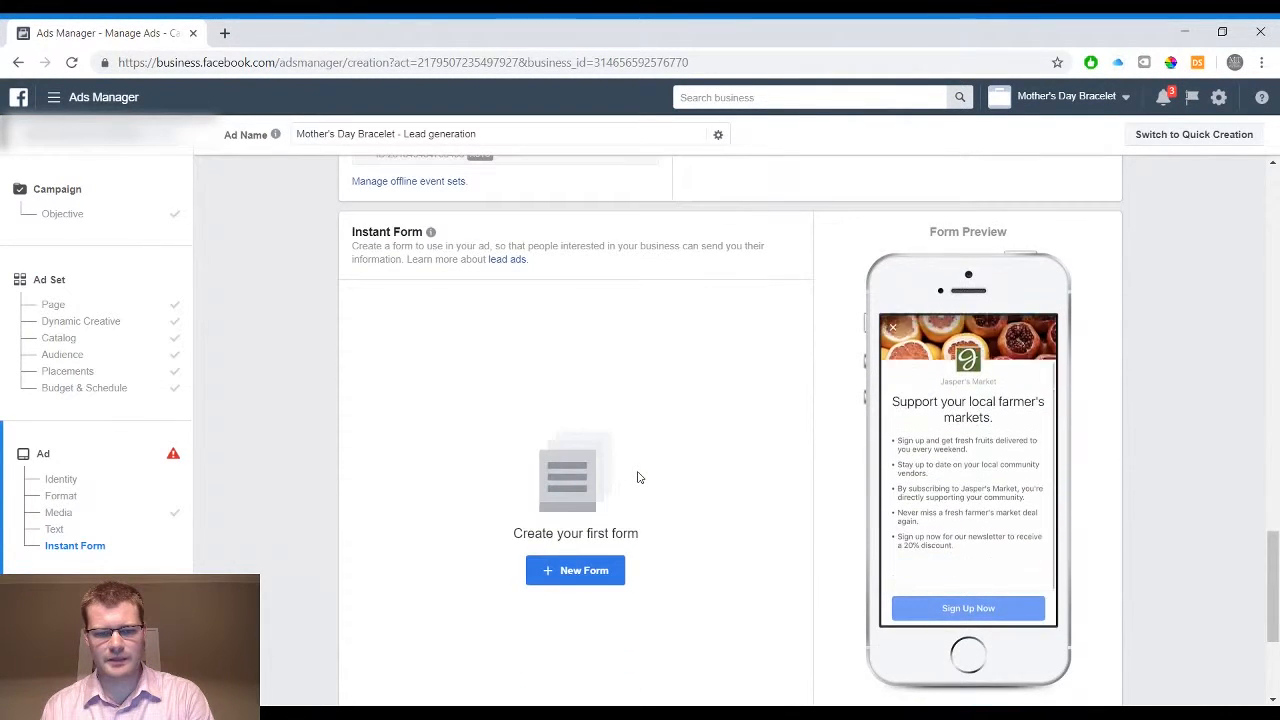
scroll(676, 577, down, 1)
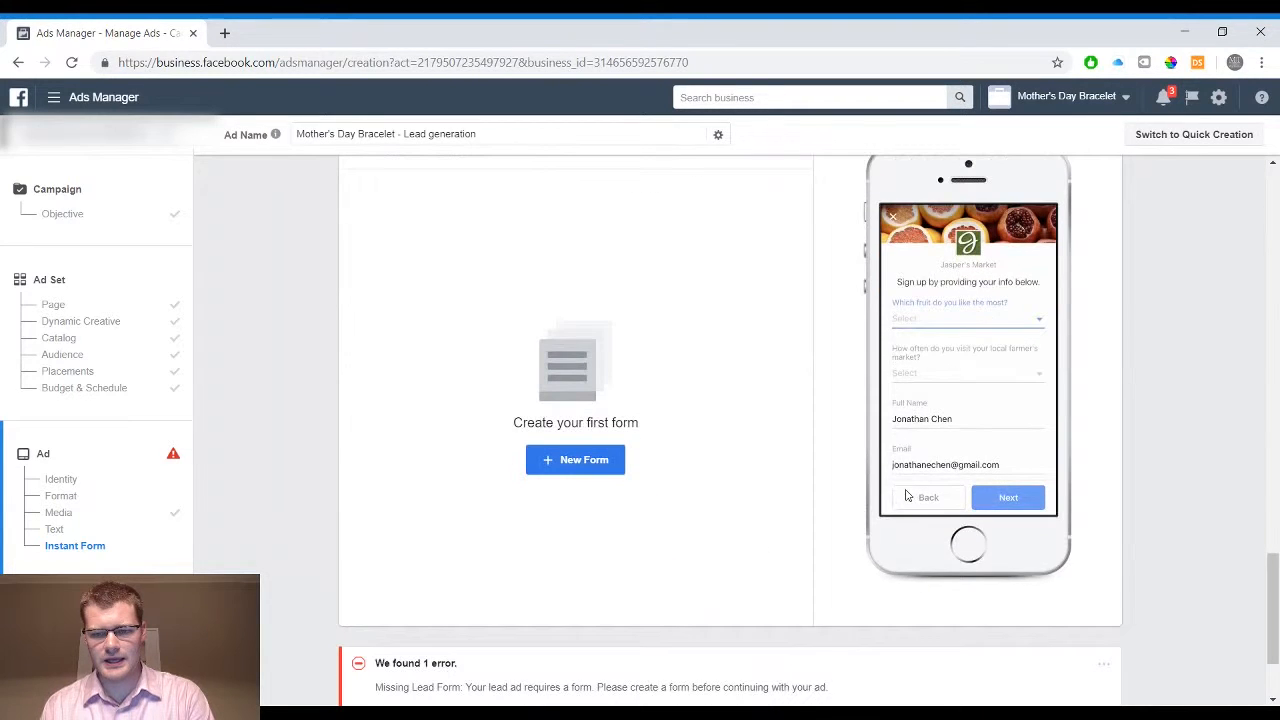
mouse_move(914, 394)
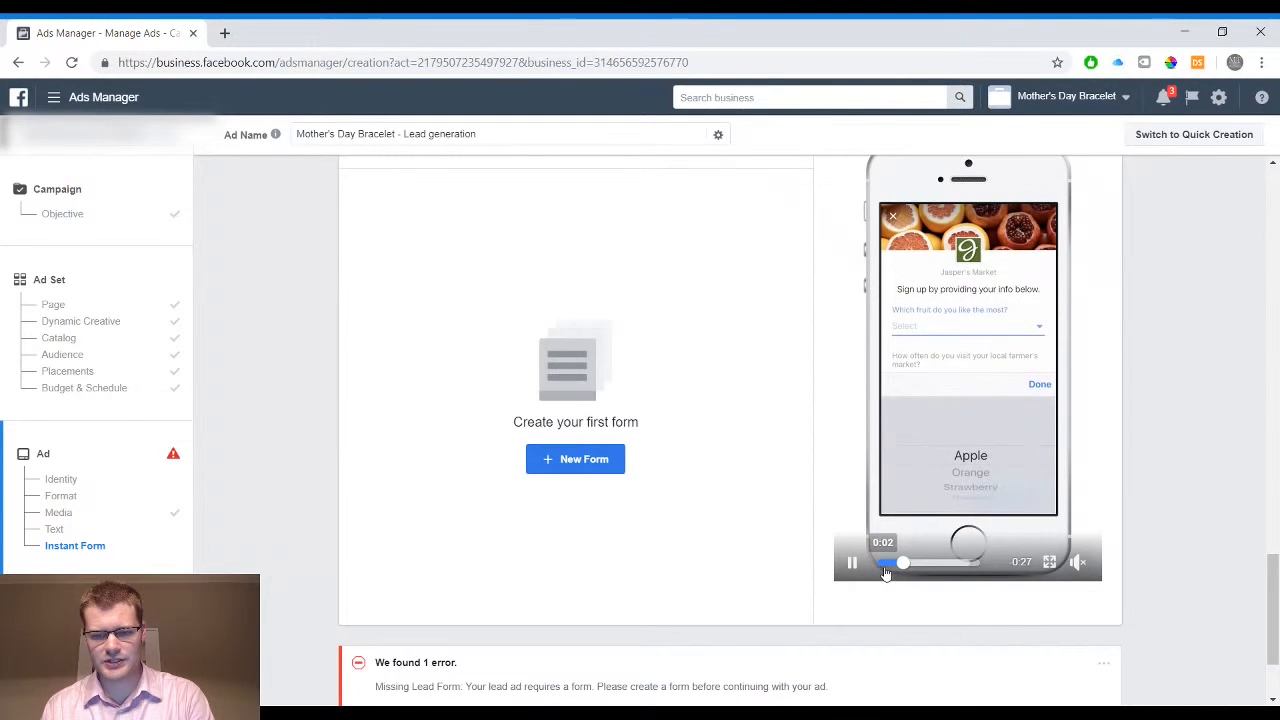
click(883, 567)
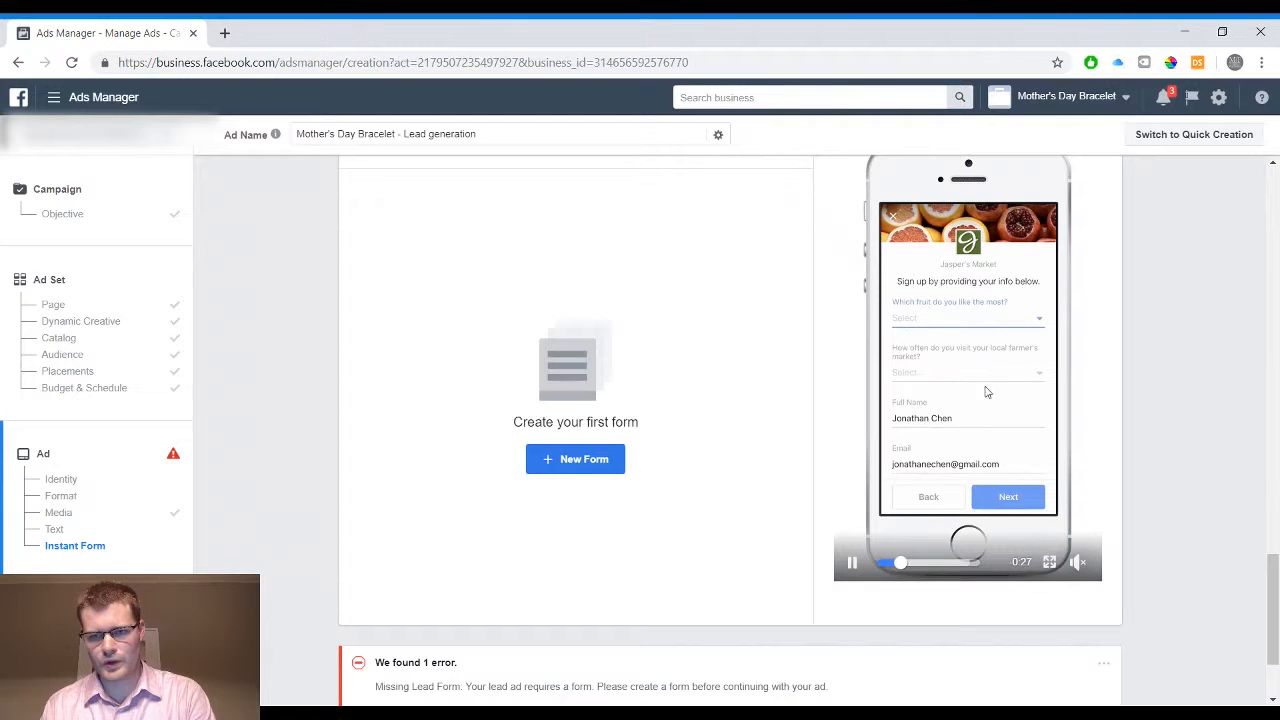
scroll(1020, 400, up, 1)
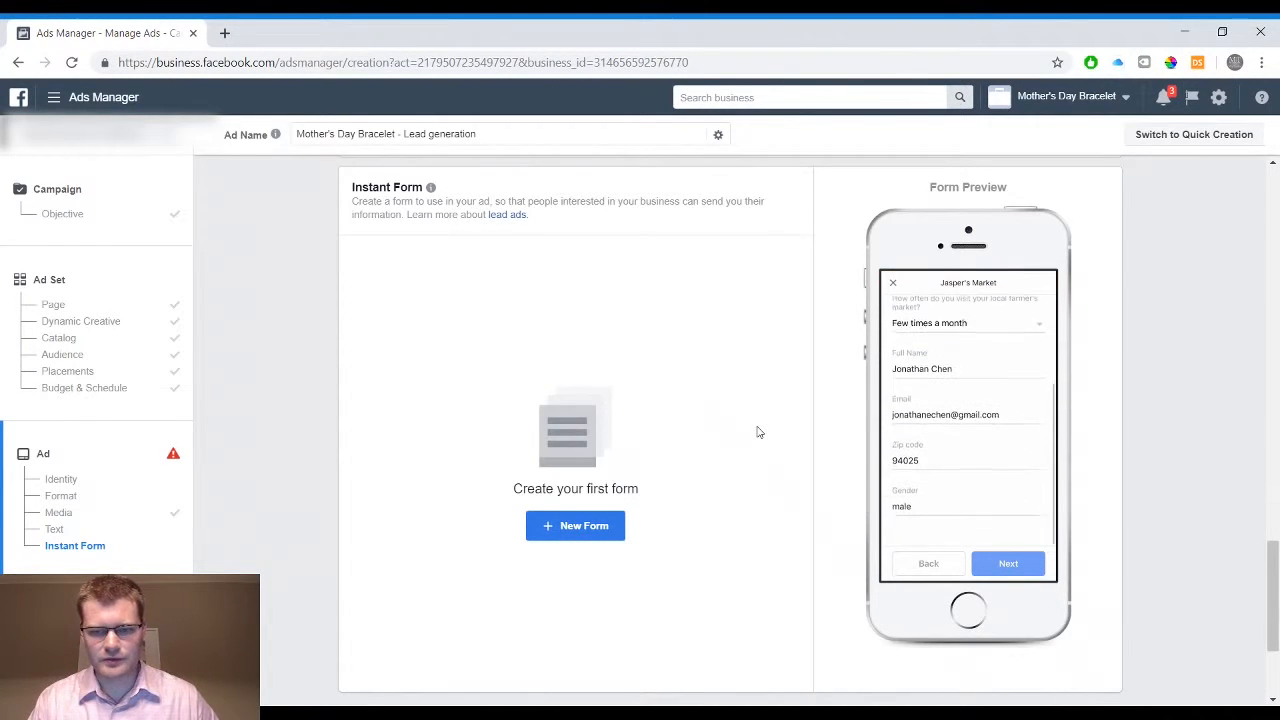
scroll(758, 432, down, 2)
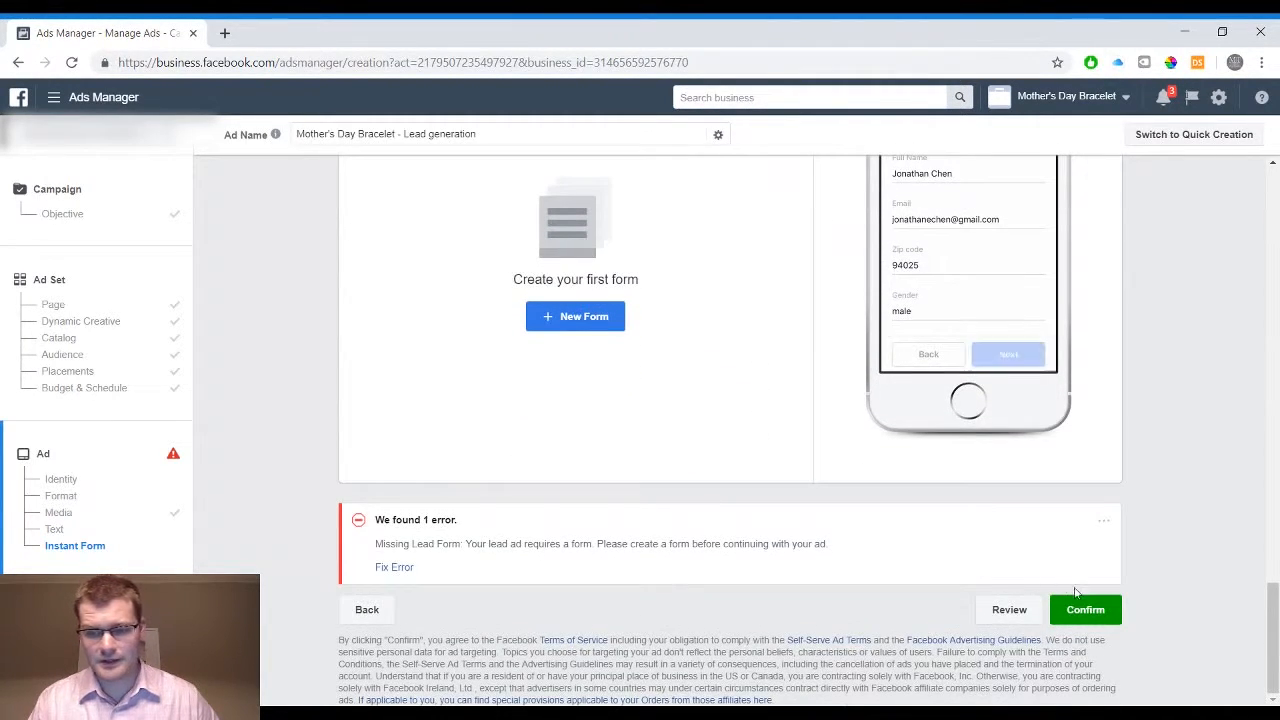
scroll(1126, 416, up, 1)
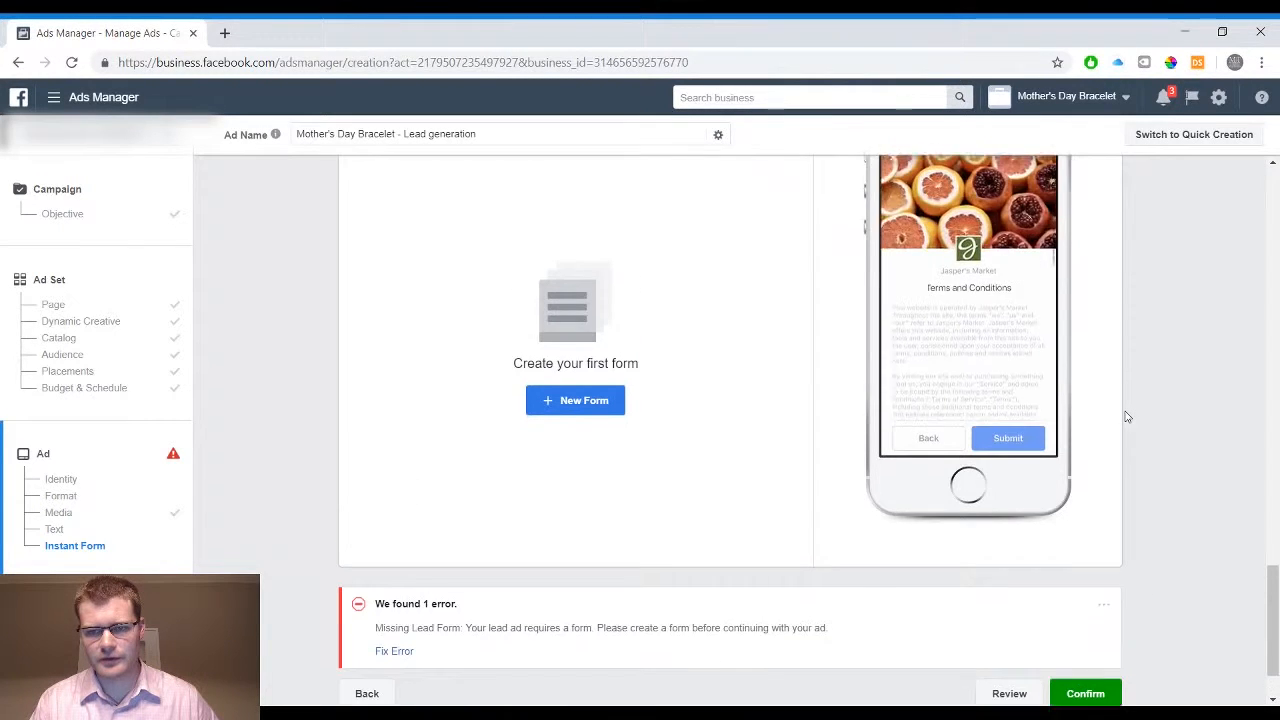
scroll(1126, 416, up, 1)
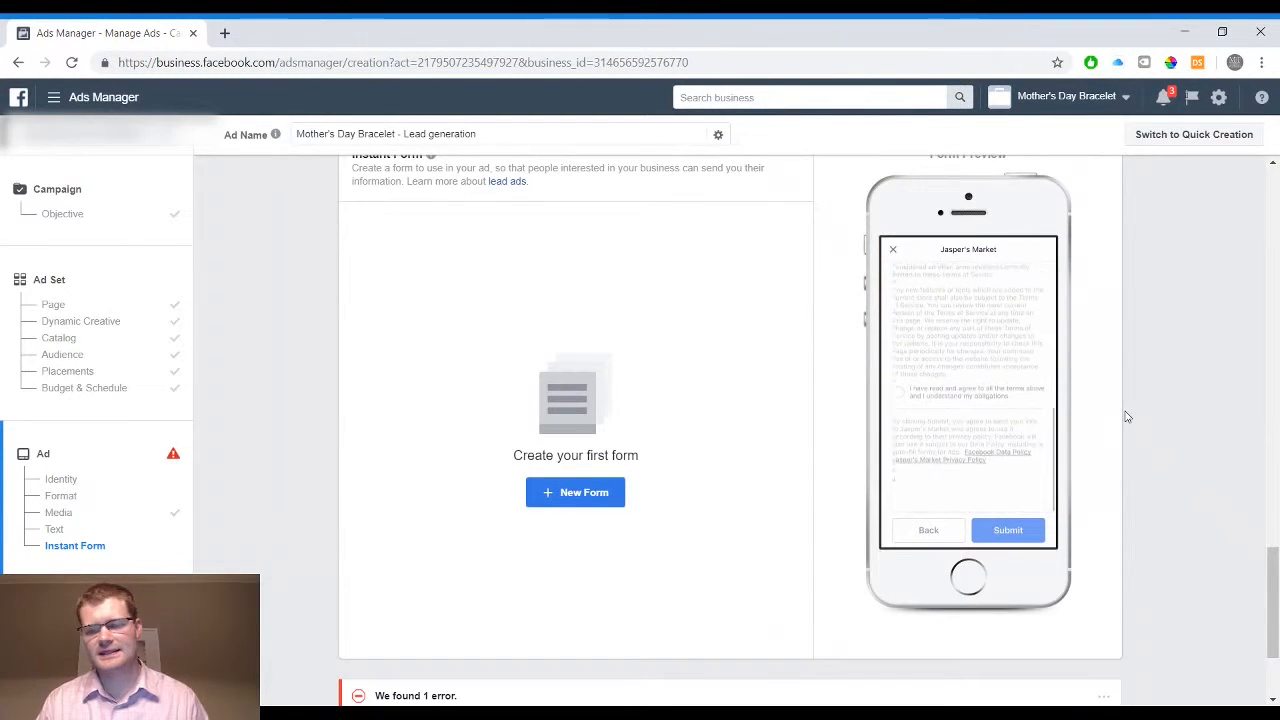